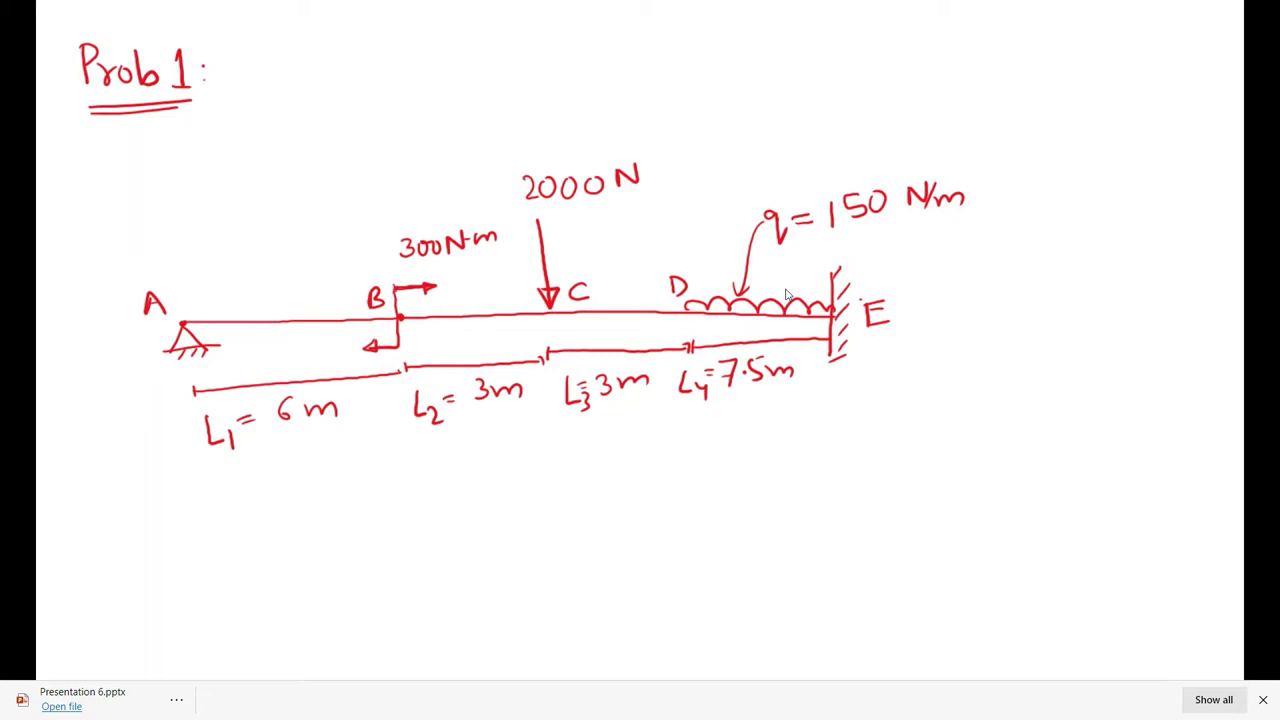
- Ink 'DoI = 3-2 = 1' with a divider line, and sketch a small pin-fixed beam with a load arrow
key(e)
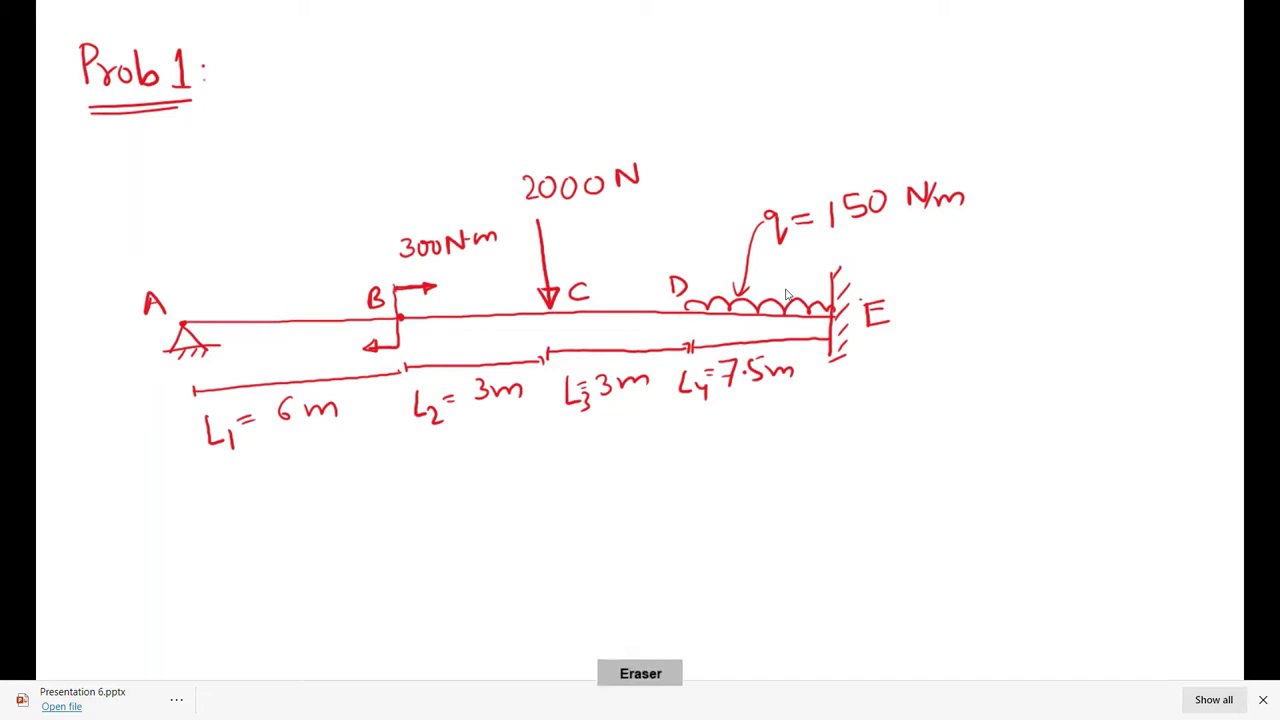
key(p)
mouse_move(906, 76)
mouse_down()
mouse_move(910, 91)
mouse_move(984, 80)
mouse_up()
mouse_move(967, 86)
mouse_down()
mouse_move(1039, 81)
mouse_move(1016, 90)
mouse_up()
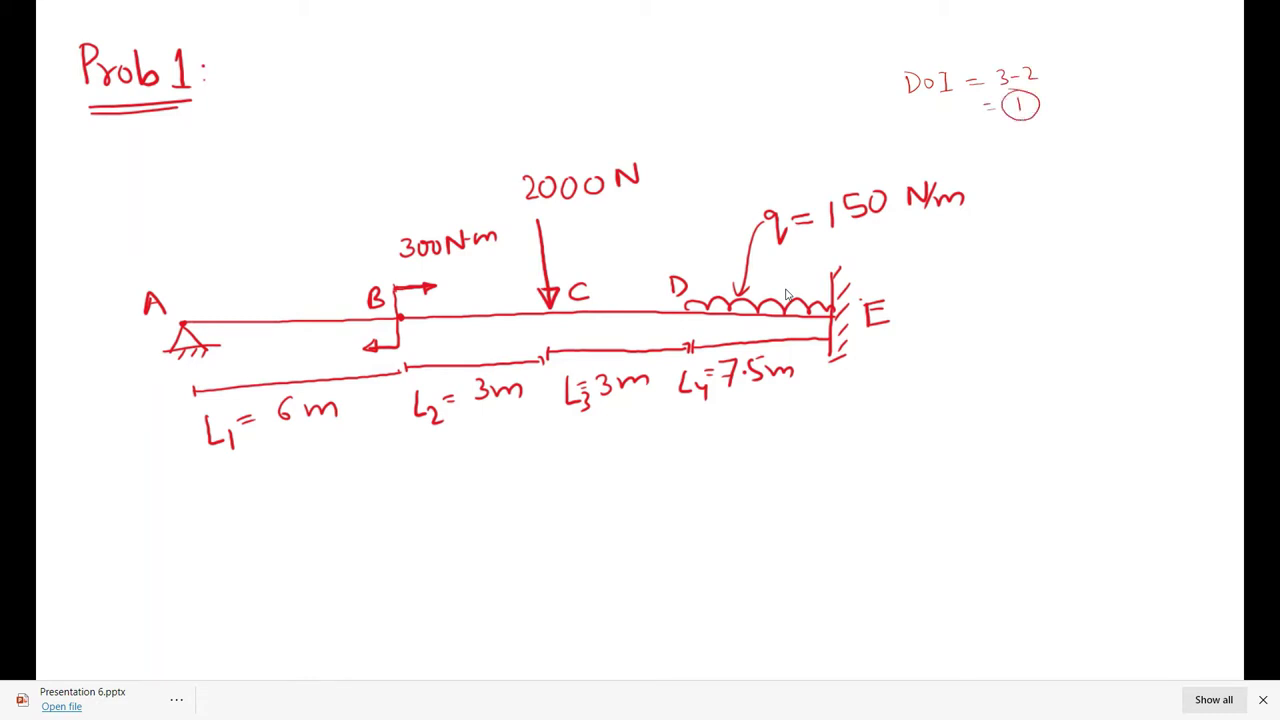
drag(868, 33, 872, 136)
mouse_move(405, 77)
mouse_down()
mouse_move(392, 91)
mouse_move(648, 60)
mouse_move(645, 77)
mouse_up()
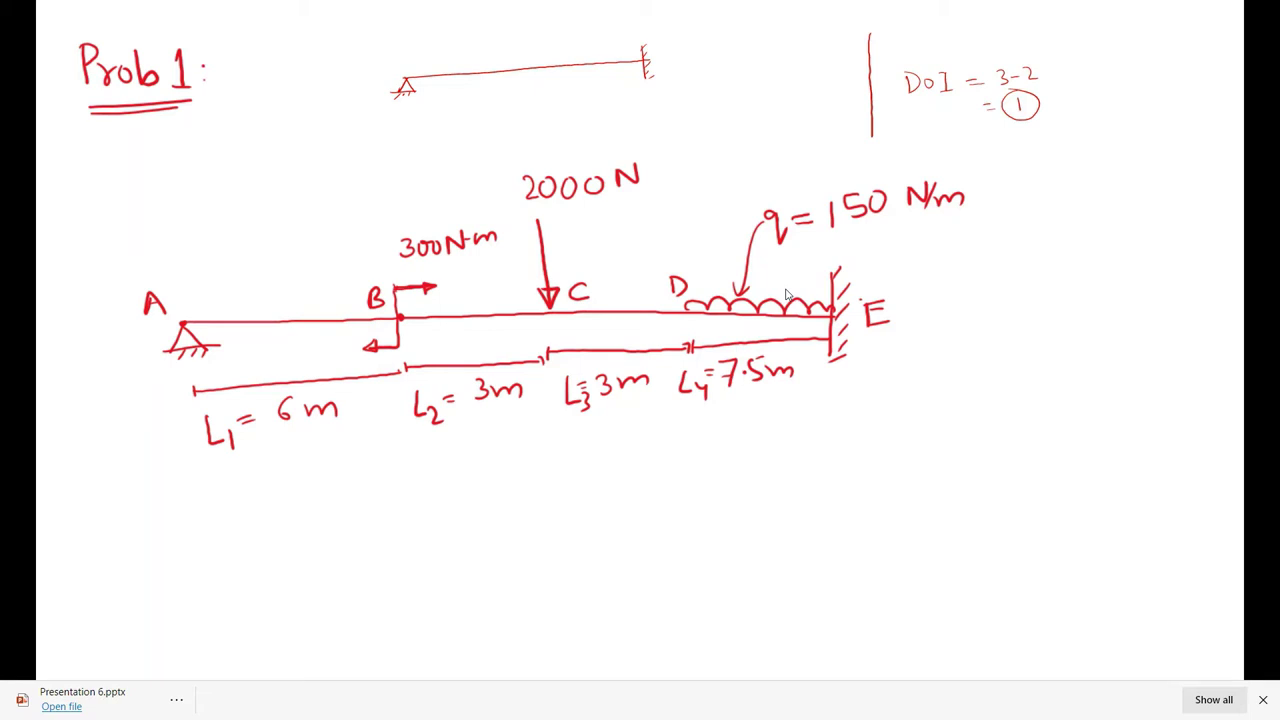
drag(518, 42, 502, 67)
- Draw and number the small beam's reactions: 1 and 2 at the pin, 3, 4 and 5 at the fixed end
drag(508, 74, 524, 73)
mouse_move(406, 106)
mouse_down()
mouse_move(406, 137)
mouse_move(406, 105)
mouse_move(415, 116)
mouse_move(390, 155)
mouse_move(399, 135)
mouse_up()
drag(396, 140, 397, 153)
mouse_move(343, 83)
mouse_down()
mouse_move(379, 80)
mouse_move(338, 80)
mouse_up()
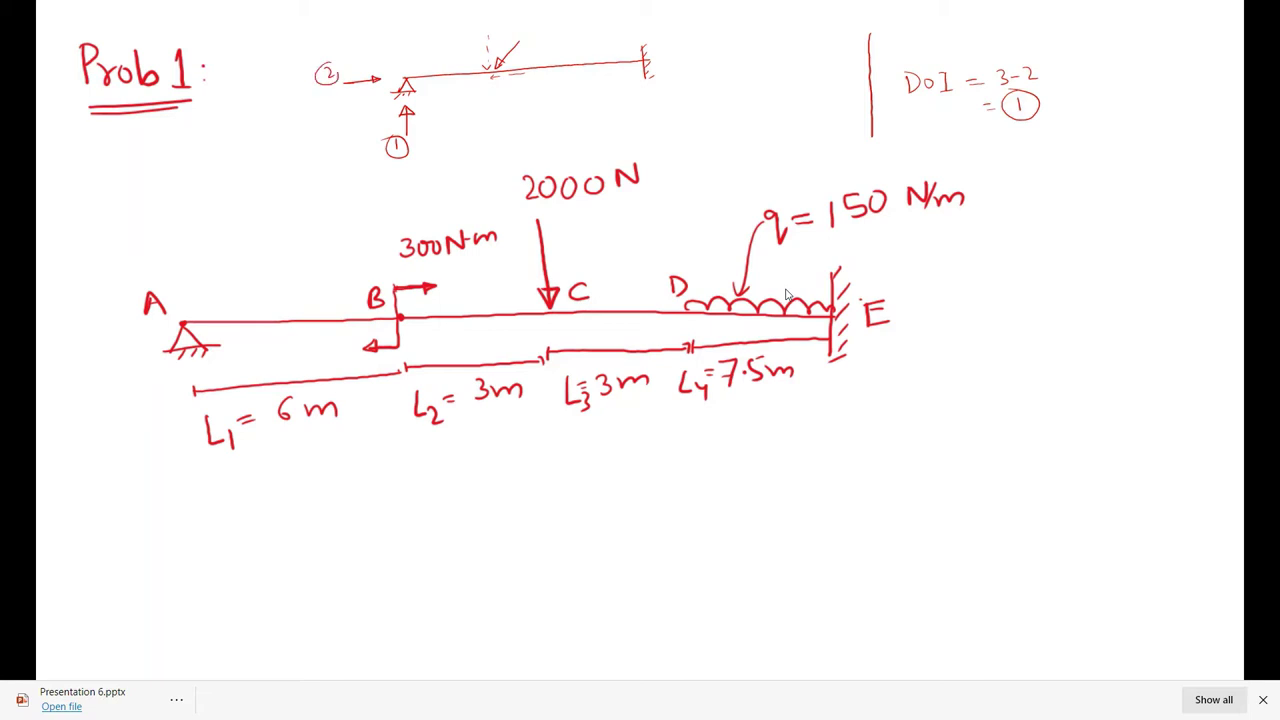
mouse_move(649, 89)
mouse_down()
mouse_move(640, 136)
mouse_move(652, 118)
mouse_up()
mouse_move(664, 62)
mouse_down()
mouse_move(696, 54)
mouse_move(694, 78)
mouse_move(702, 62)
mouse_up()
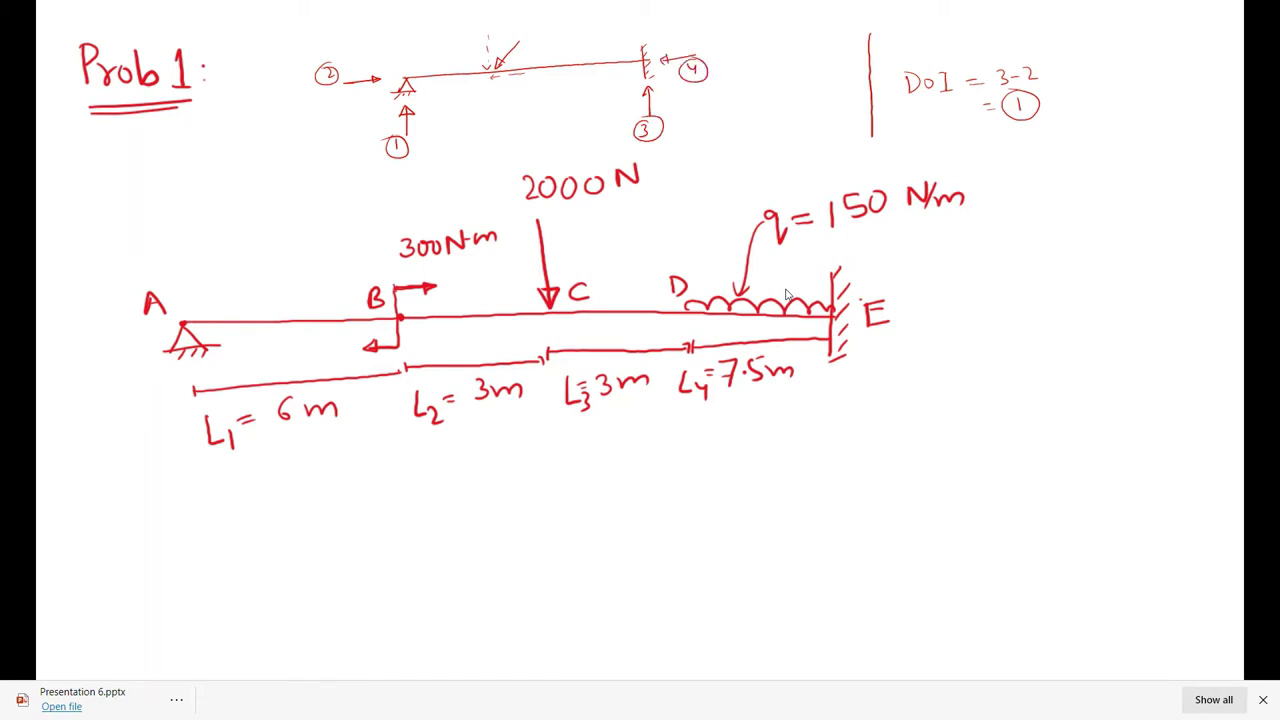
mouse_move(626, 74)
mouse_down()
mouse_move(659, 32)
mouse_move(648, 20)
mouse_up()
- Write r=5, e=3 and DoI = r-e = 5-3 = 2 beside the small beam
mouse_move(238, 128)
mouse_down()
mouse_move(240, 148)
mouse_move(265, 144)
mouse_up()
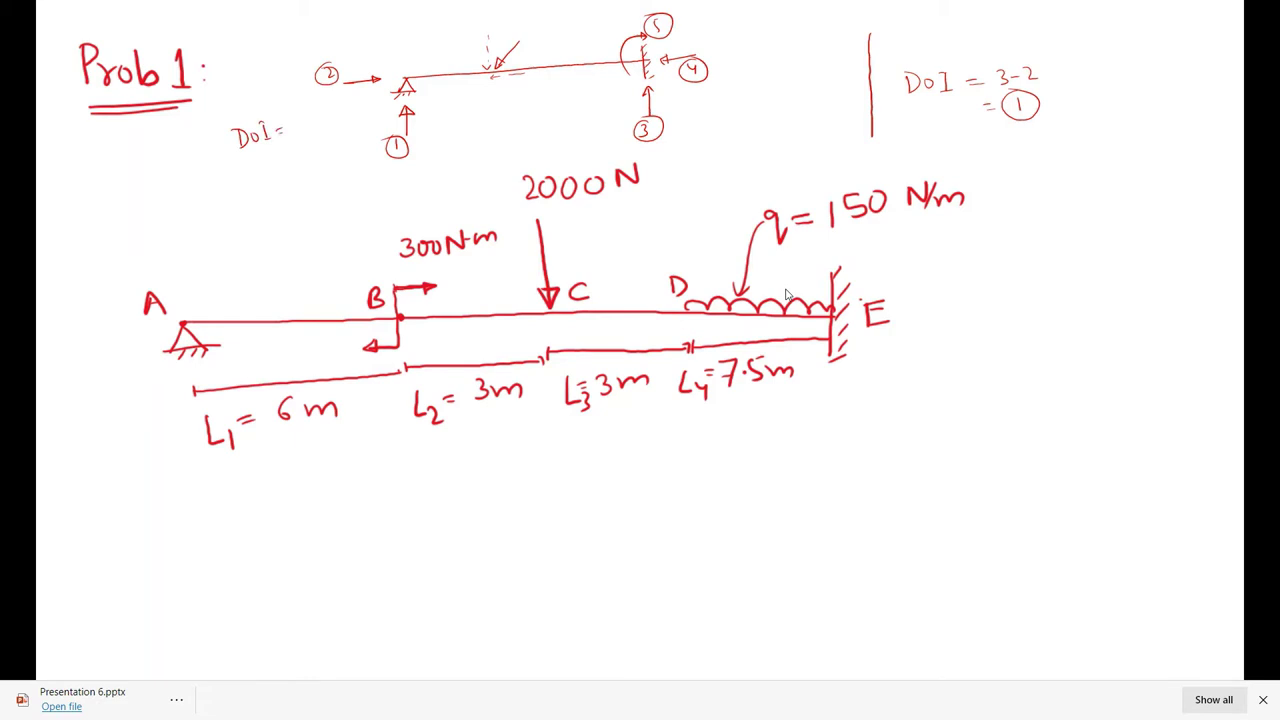
drag(287, 119, 294, 129)
drag(245, 84, 264, 81)
drag(258, 87, 265, 86)
mouse_move(269, 76)
mouse_down()
mouse_move(255, 108)
mouse_move(270, 98)
mouse_move(284, 118)
mouse_move(297, 113)
mouse_move(299, 150)
mouse_move(338, 140)
mouse_move(307, 176)
mouse_move(334, 172)
mouse_move(306, 160)
mouse_up()
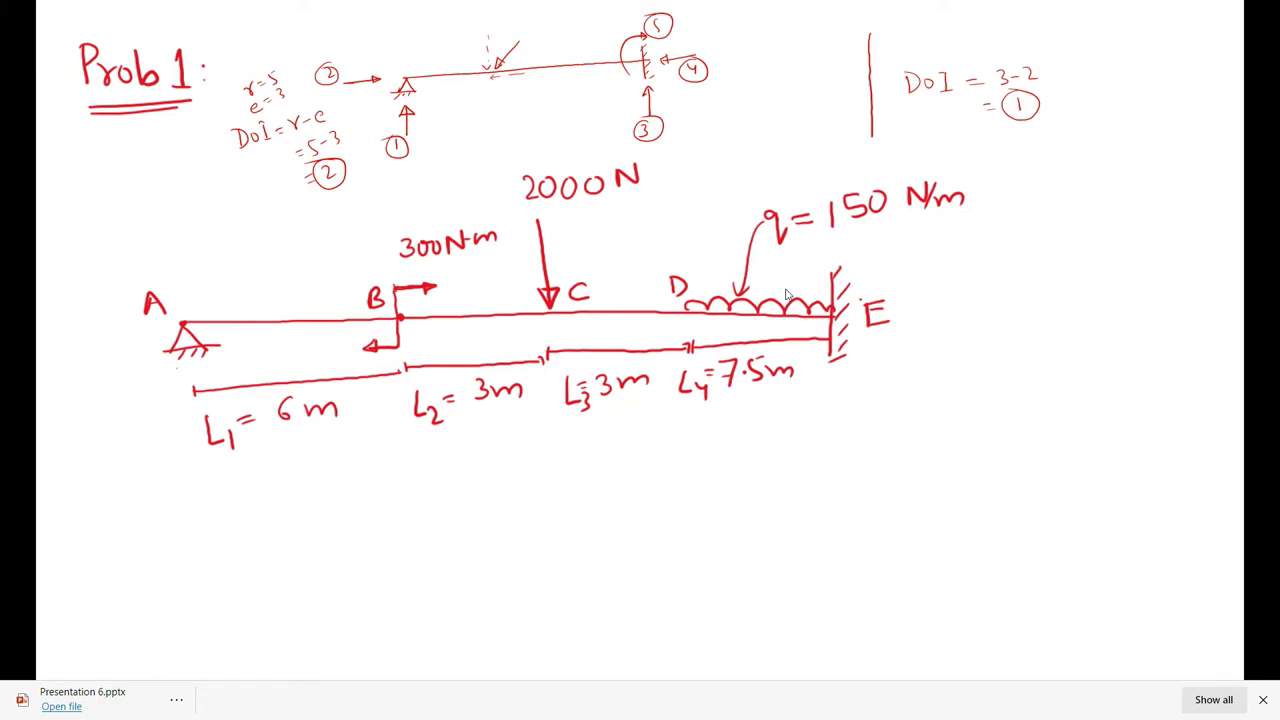
- Draw reaction 1 at support A, and the vertical reaction and moment arc at support E
key(ctrl+p)
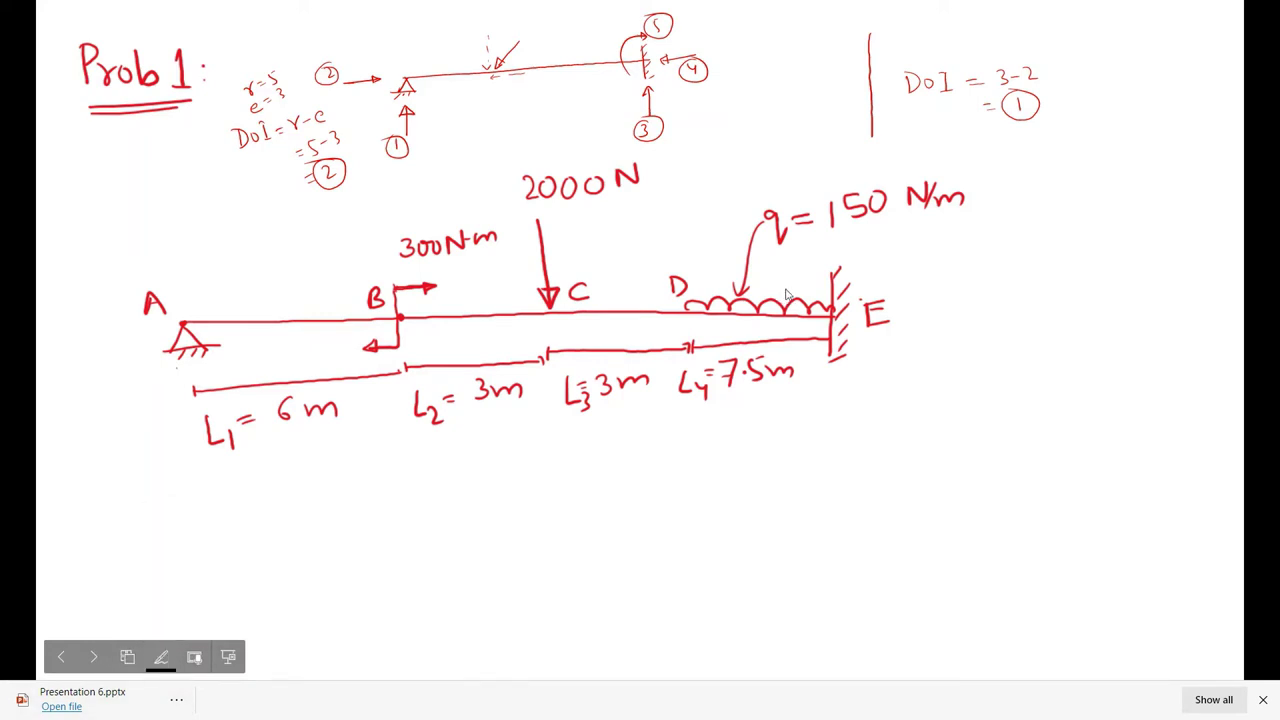
mouse_move(180, 366)
mouse_down()
mouse_move(182, 410)
mouse_move(186, 376)
mouse_up()
drag(167, 424, 167, 443)
mouse_move(152, 422)
mouse_down()
mouse_move(166, 452)
mouse_move(164, 418)
mouse_up()
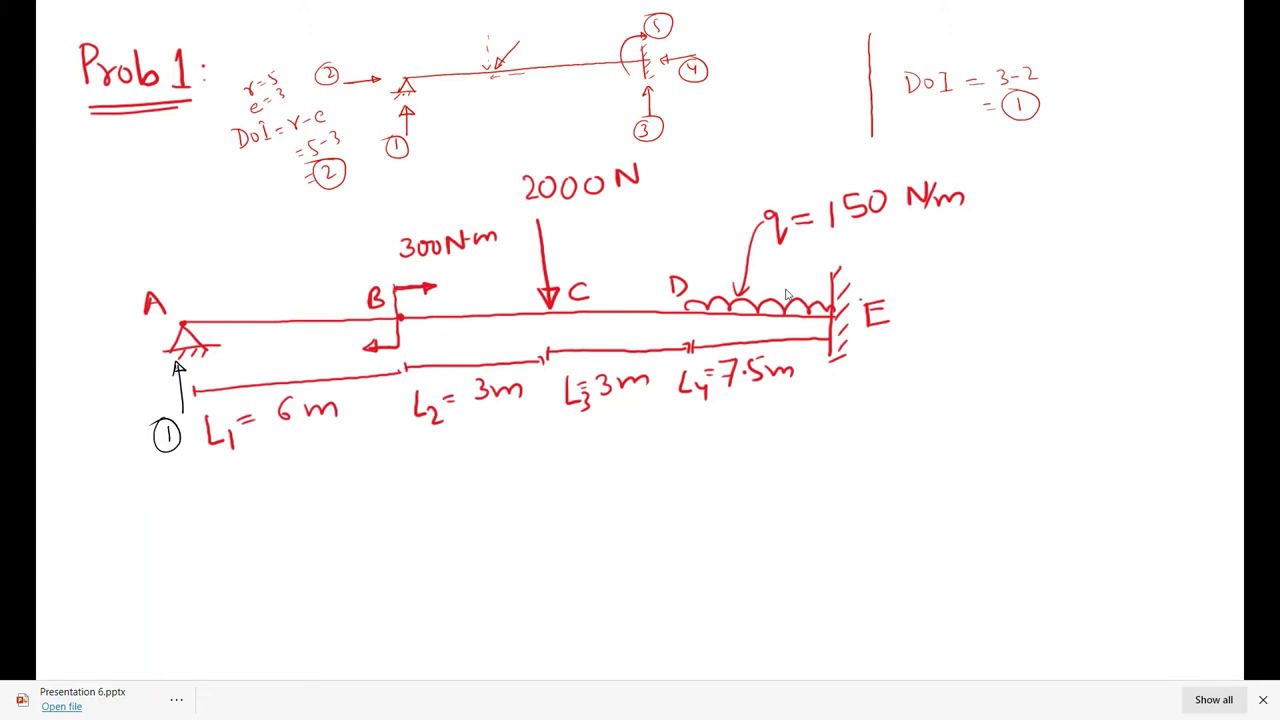
mouse_move(833, 384)
mouse_down()
mouse_move(836, 430)
mouse_move(842, 394)
mouse_move(818, 444)
mouse_move(826, 418)
mouse_up()
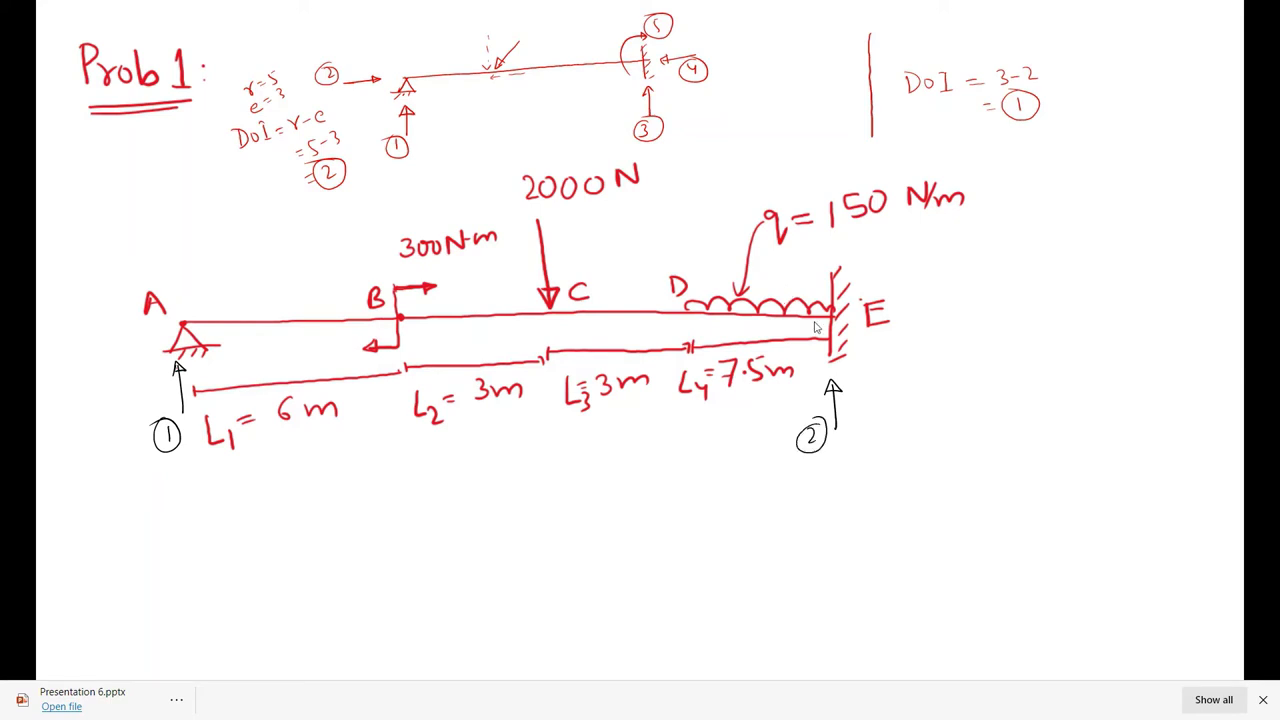
drag(826, 276, 815, 328)
mouse_move(824, 267)
mouse_down()
mouse_move(826, 280)
mouse_move(856, 271)
mouse_move(842, 278)
mouse_move(860, 254)
mouse_up()
- Label the moment 3 and write r=3, e=2 with the bracketed ΣFy=0 and ΣM=0 equations
drag(966, 274, 1009, 280)
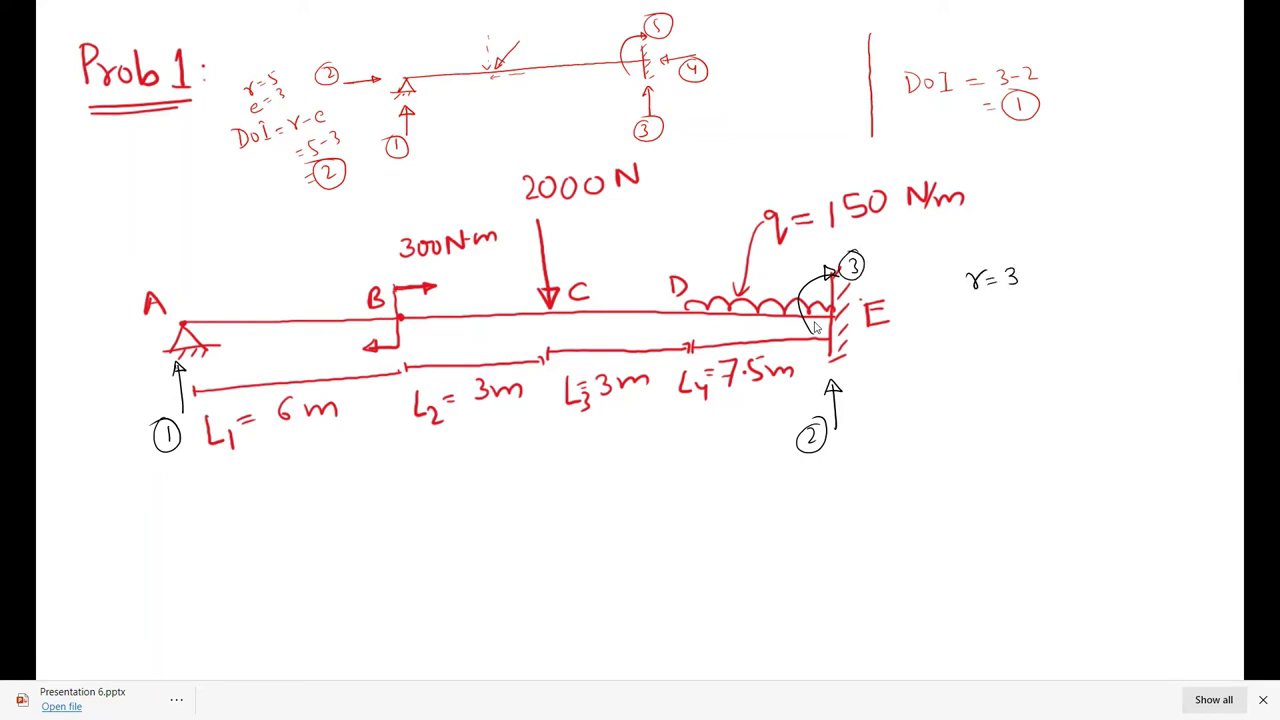
drag(967, 328, 983, 335)
mouse_move(1157, 299)
mouse_down()
mouse_move(1157, 315)
mouse_move(1187, 302)
mouse_up()
mouse_move(1158, 334)
mouse_down()
mouse_move(1156, 346)
mouse_move(1197, 341)
mouse_up()
drag(1141, 292, 1136, 354)
drag(1012, 313, 1026, 328)
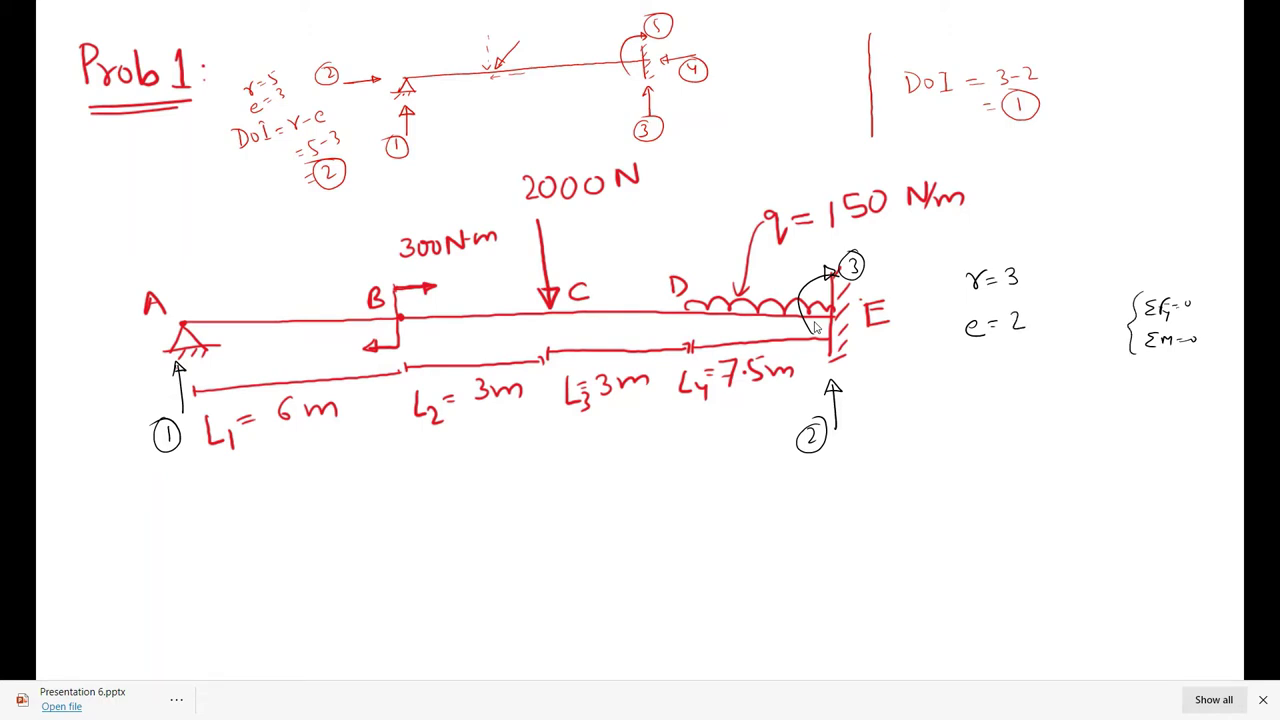
- Write and underline DoI = 3-2 = 1, circle the small beam's load, and tick its DoI of 2
mouse_move(935, 384)
mouse_down()
mouse_move(935, 405)
mouse_move(951, 390)
mouse_up()
mouse_move(965, 387)
mouse_down()
mouse_move(1022, 378)
mouse_move(1050, 391)
mouse_up()
drag(1004, 410, 1027, 418)
mouse_move(1033, 410)
mouse_down()
mouse_move(1046, 423)
mouse_move(1018, 469)
mouse_move(1000, 462)
mouse_move(1012, 442)
mouse_up()
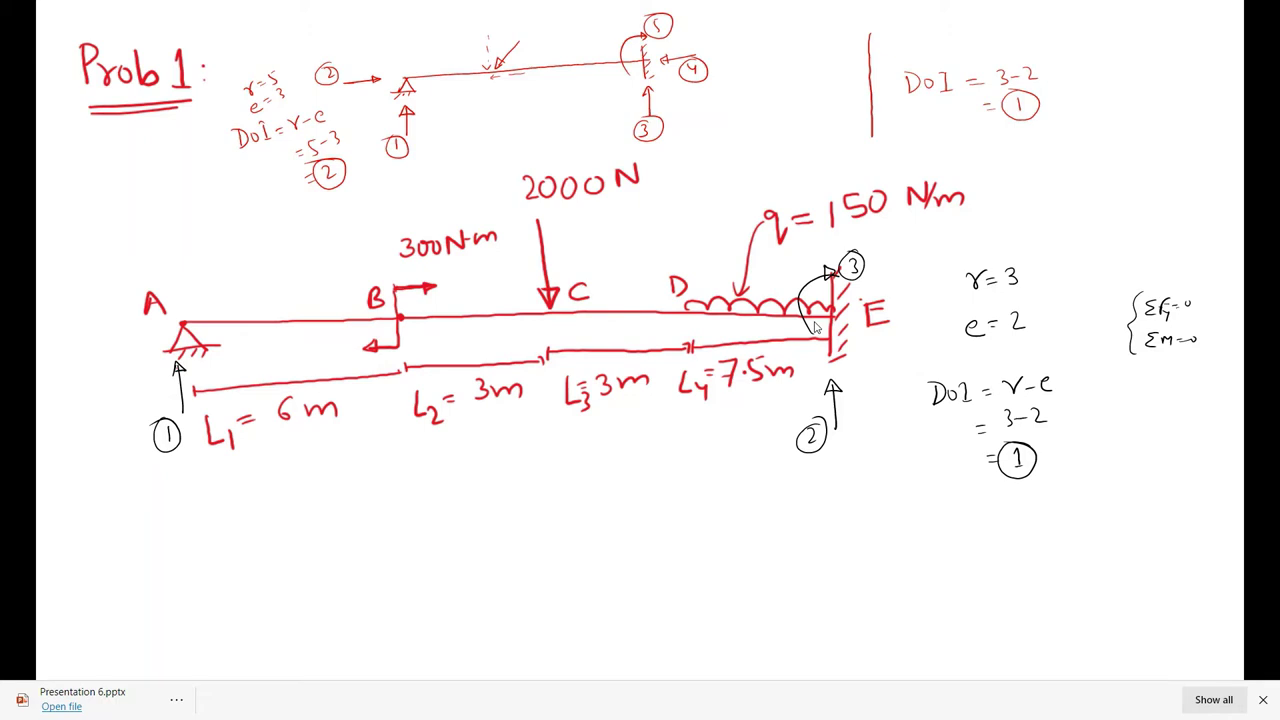
mouse_move(1003, 484)
mouse_down()
mouse_move(1032, 472)
mouse_move(1014, 497)
mouse_move(1030, 468)
mouse_up()
mouse_move(522, 34)
mouse_down()
mouse_move(483, 42)
mouse_move(533, 75)
mouse_move(538, 50)
mouse_move(496, 40)
mouse_up()
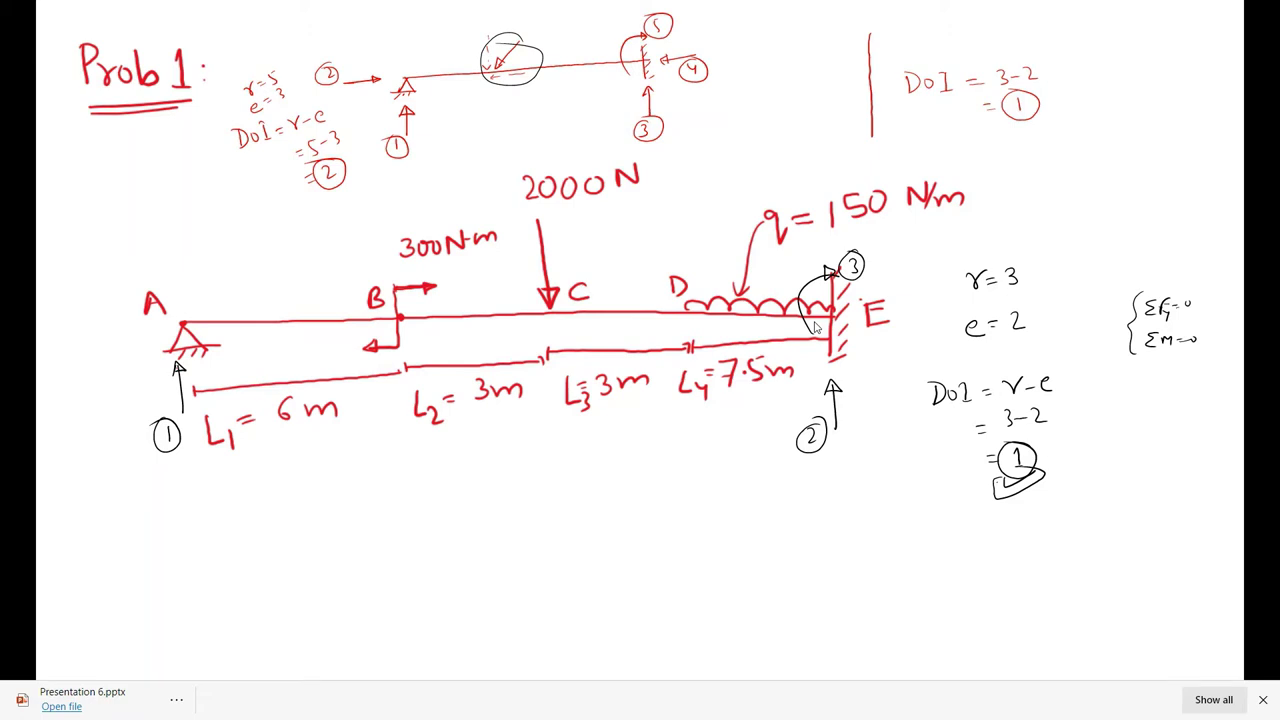
drag(314, 202, 342, 186)
- Write 'Compatibility Condition will be required', then end the slideshow and switch to Abaqus/CAE
mouse_move(889, 530)
mouse_down()
mouse_move(933, 558)
mouse_move(945, 534)
mouse_move(992, 540)
mouse_up()
drag(998, 528, 1010, 538)
mouse_move(1012, 530)
mouse_down()
mouse_move(1044, 521)
mouse_move(1082, 531)
mouse_move(1089, 511)
mouse_move(1126, 518)
mouse_up()
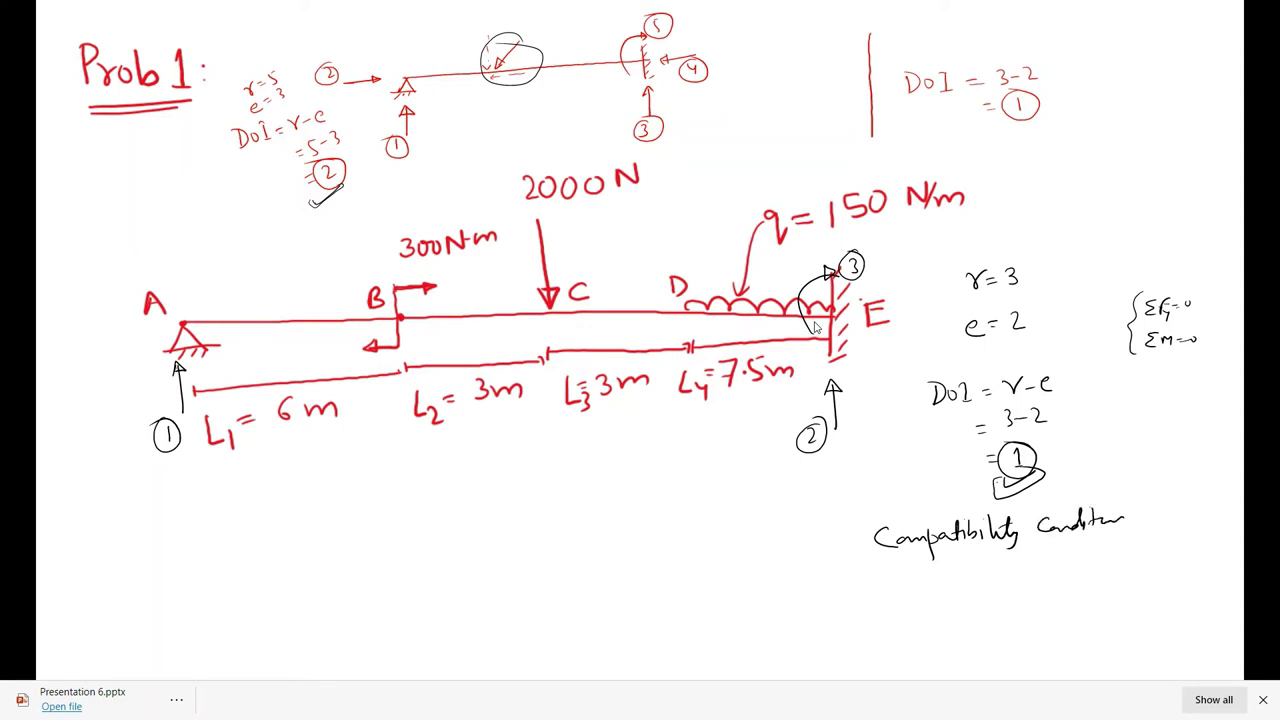
mouse_move(930, 568)
mouse_down()
mouse_move(970, 576)
mouse_move(1050, 556)
mouse_move(1058, 578)
mouse_move(1116, 538)
mouse_up()
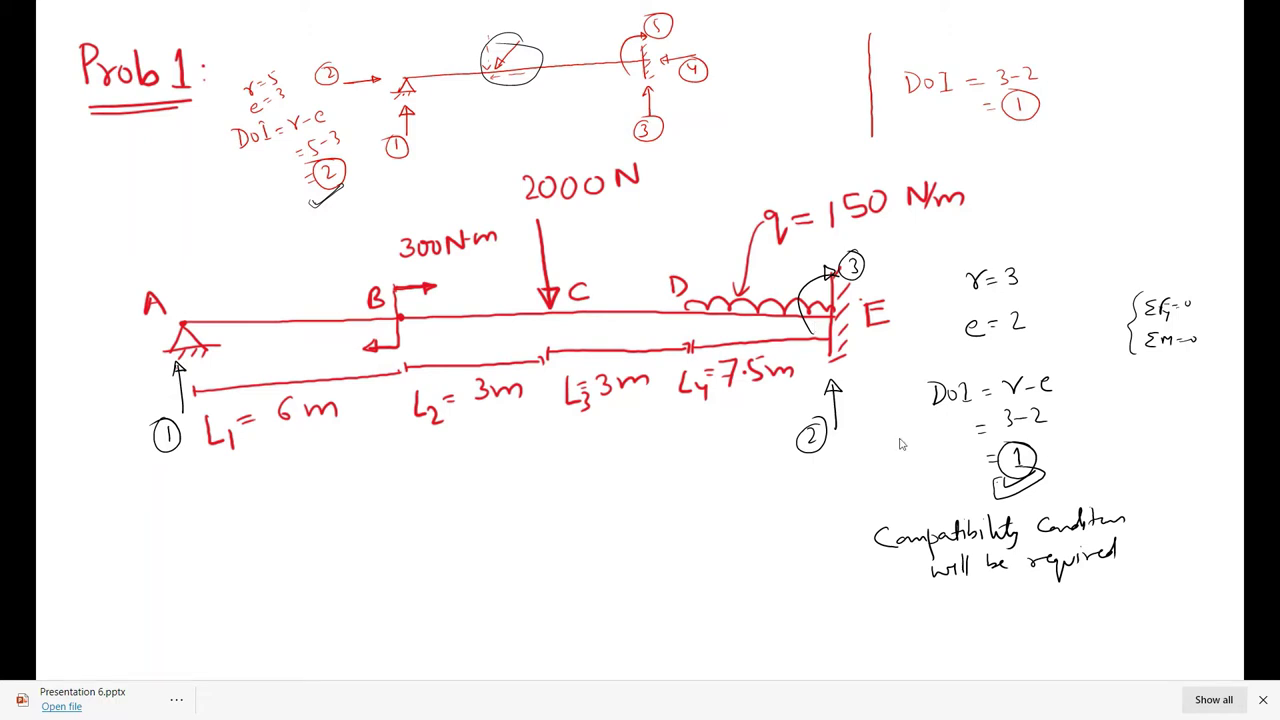
click(228, 658)
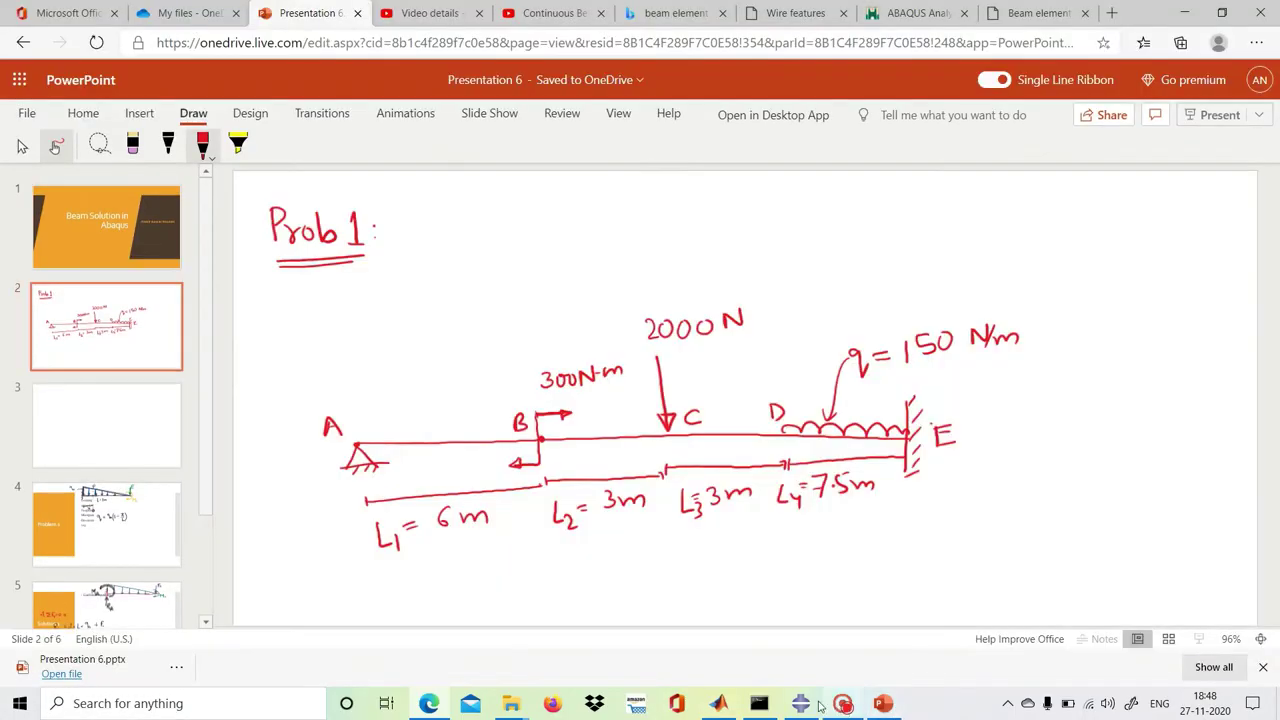
click(806, 703)
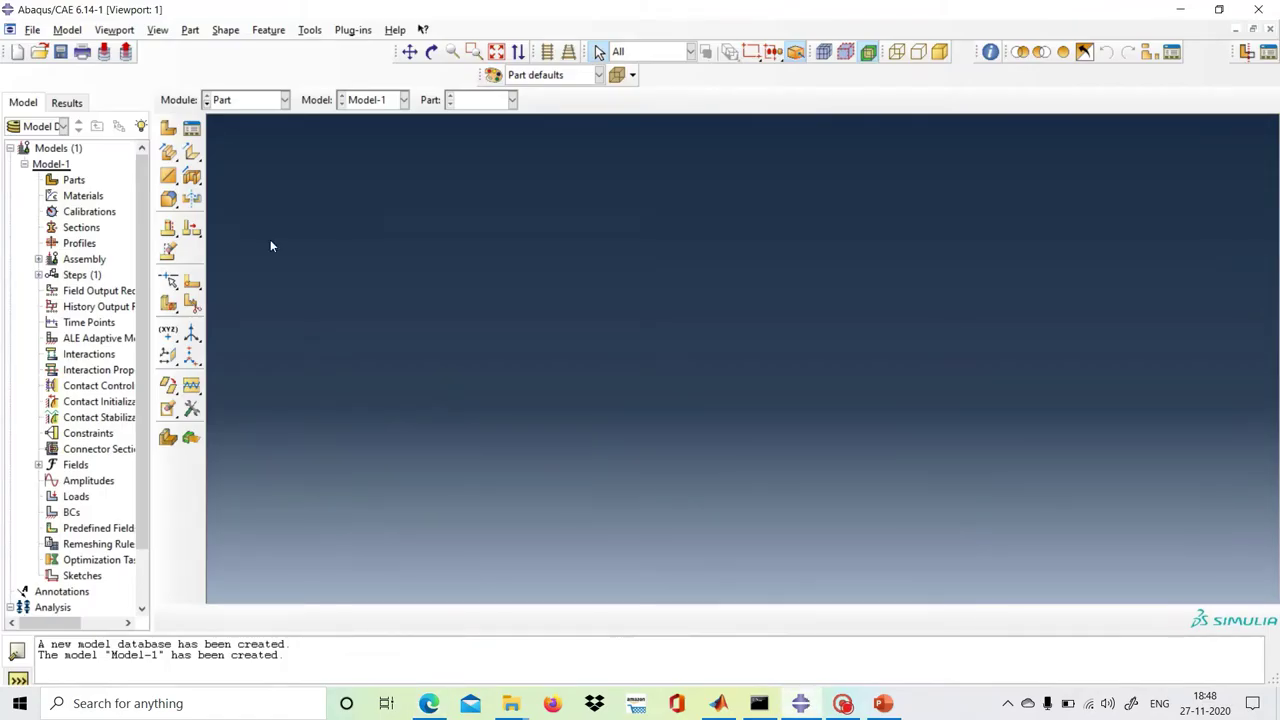
- Save the model database as cantsimp
click(60, 52)
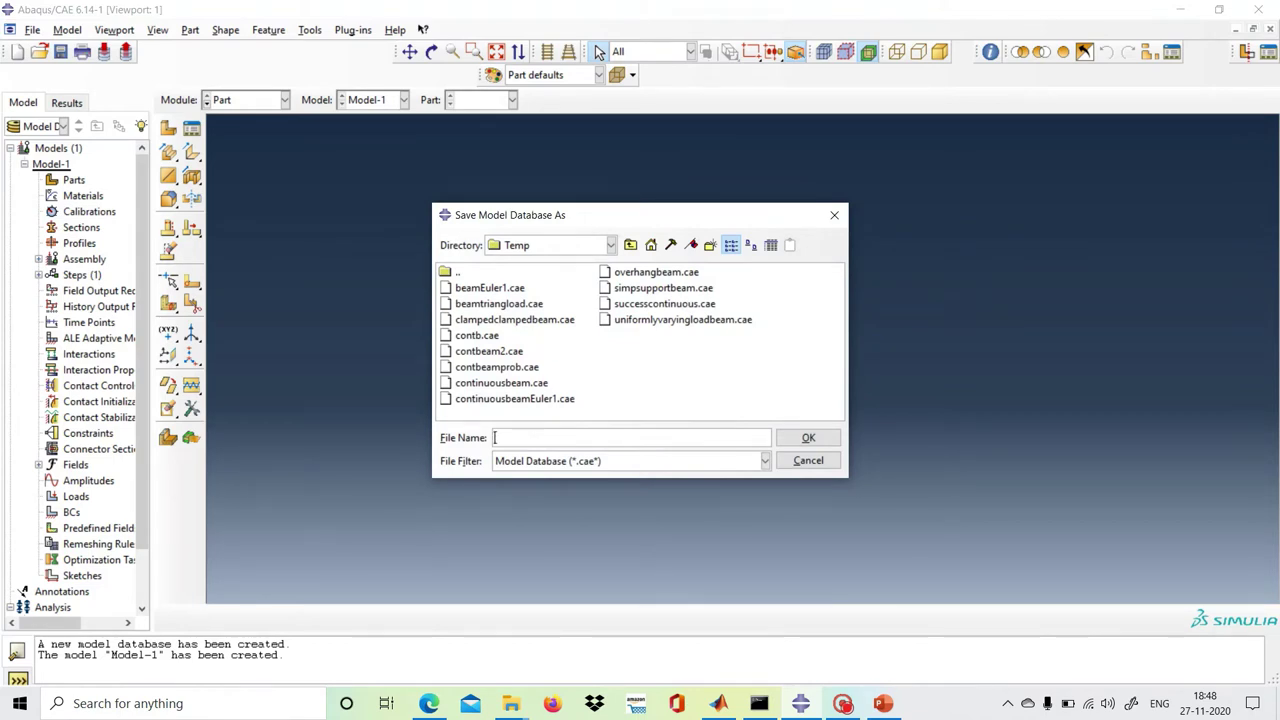
text(cantsimp)
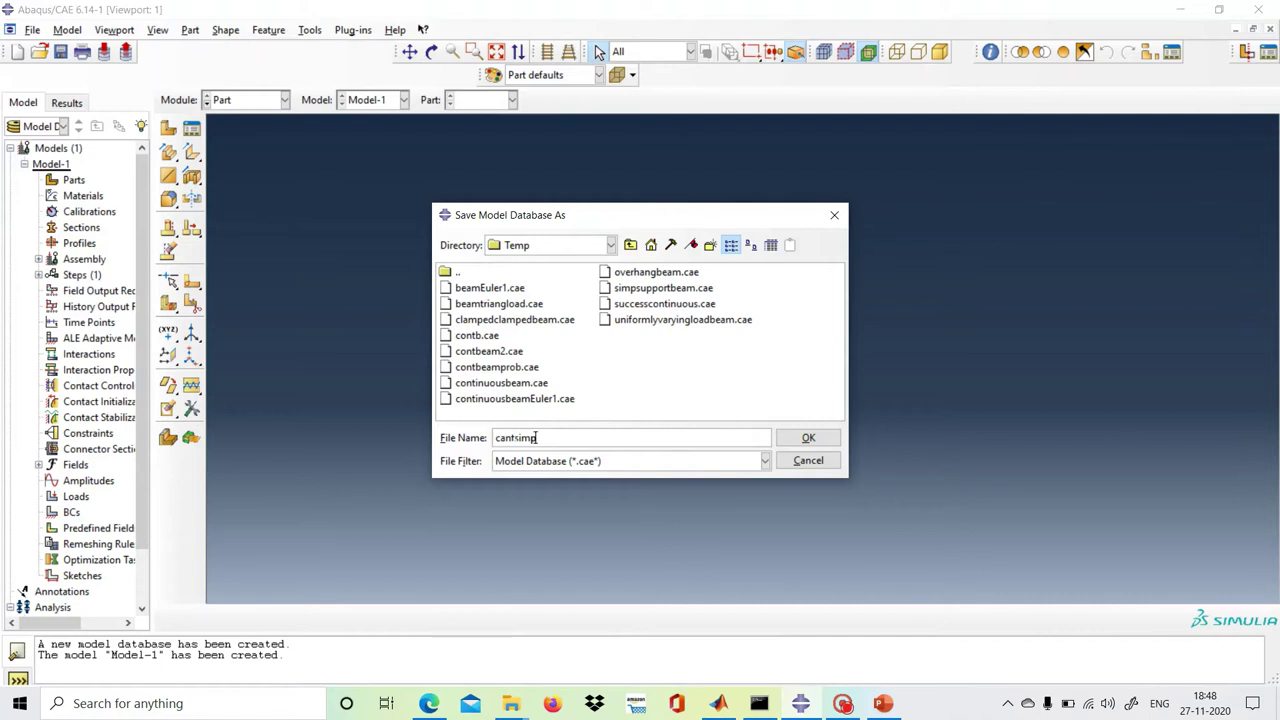
click(789, 441)
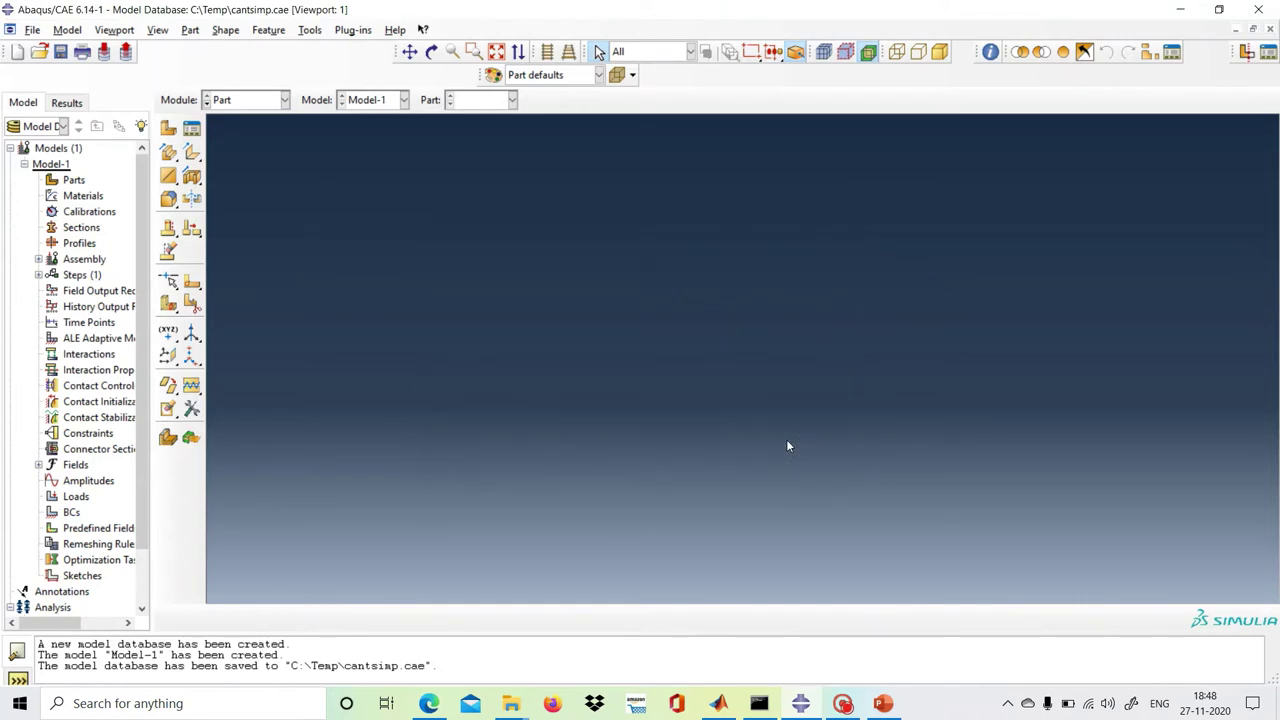
- Create a 2D planar deformable wire part with approximate size 20
click(167, 134)
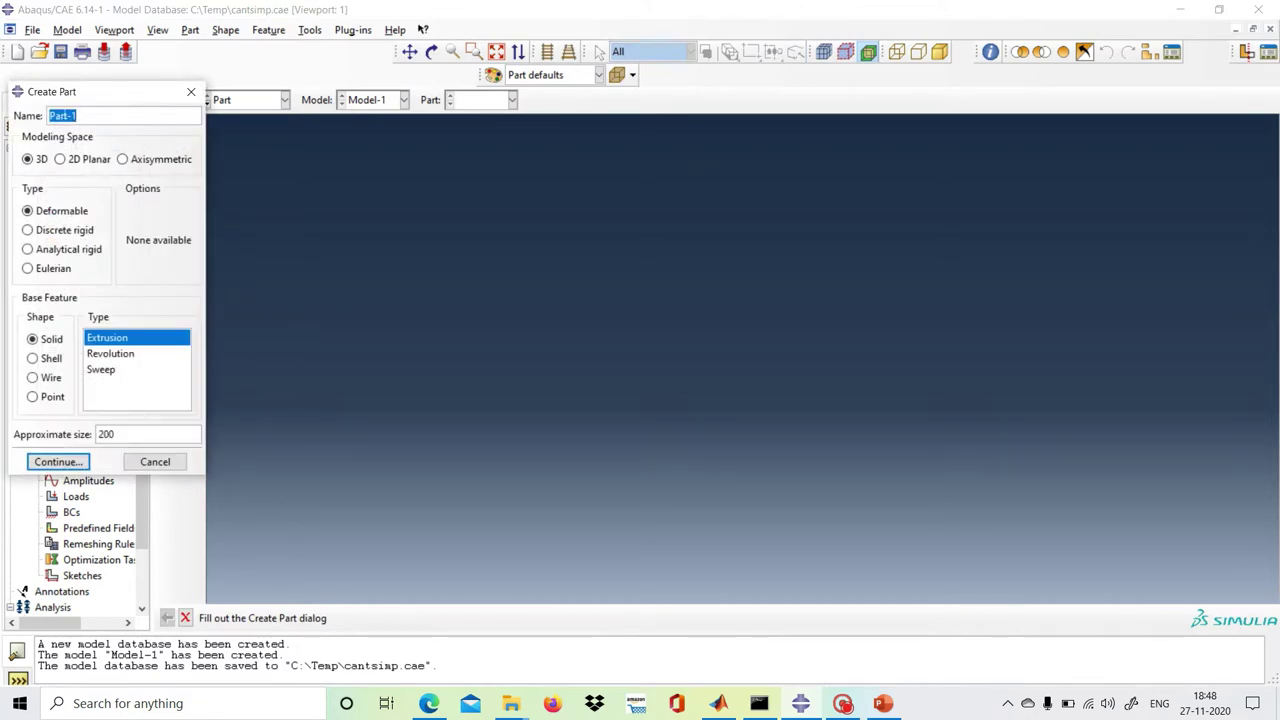
click(60, 162)
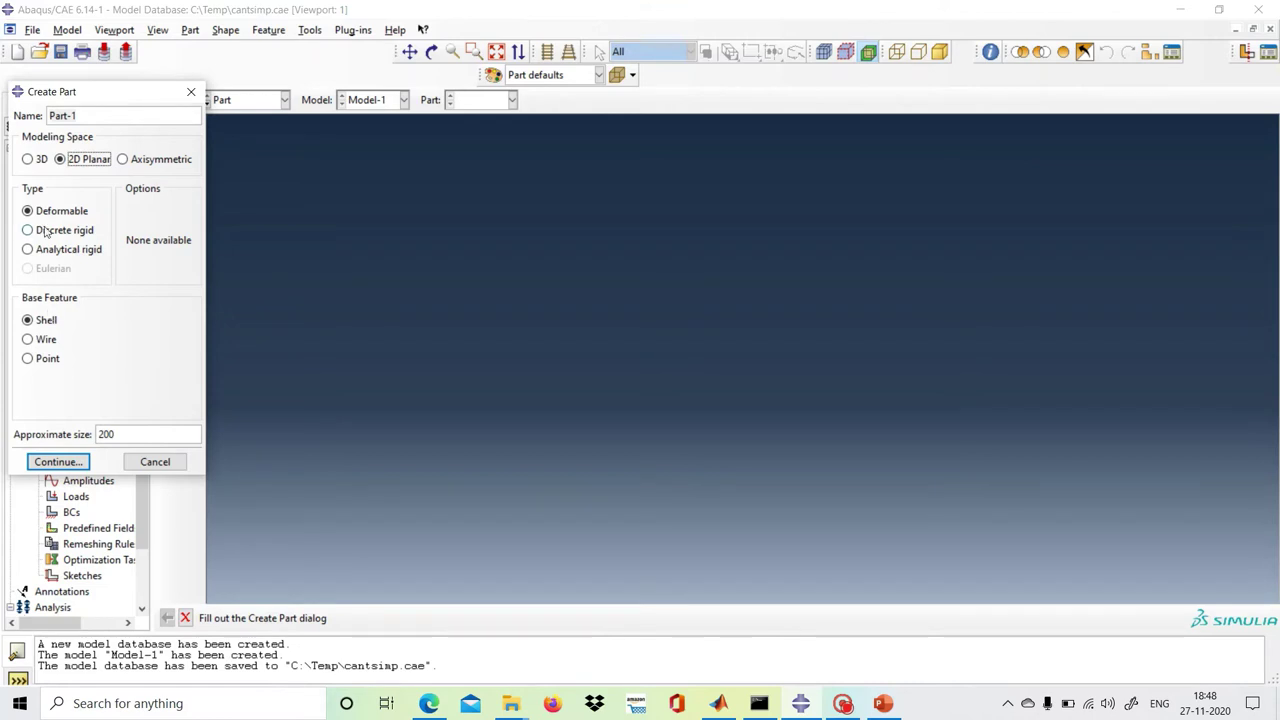
click(27, 340)
click(110, 434)
drag(110, 434, 96, 435)
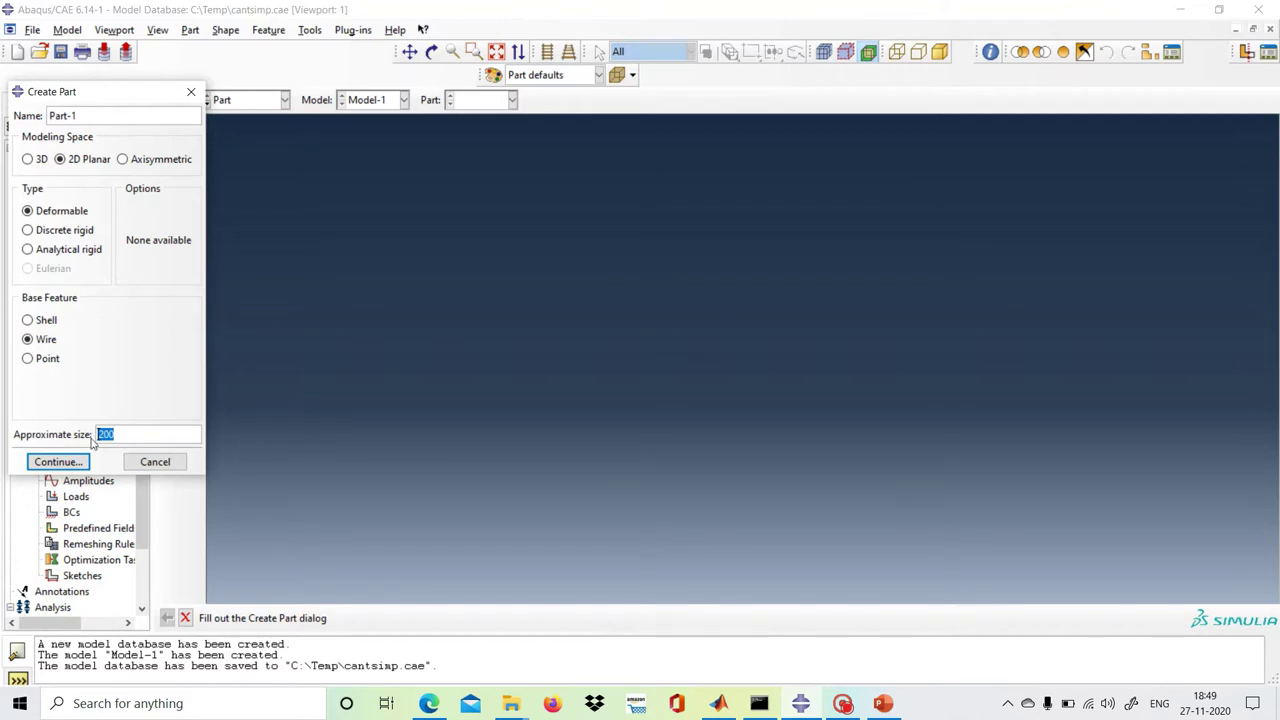
text(20)
click(60, 462)
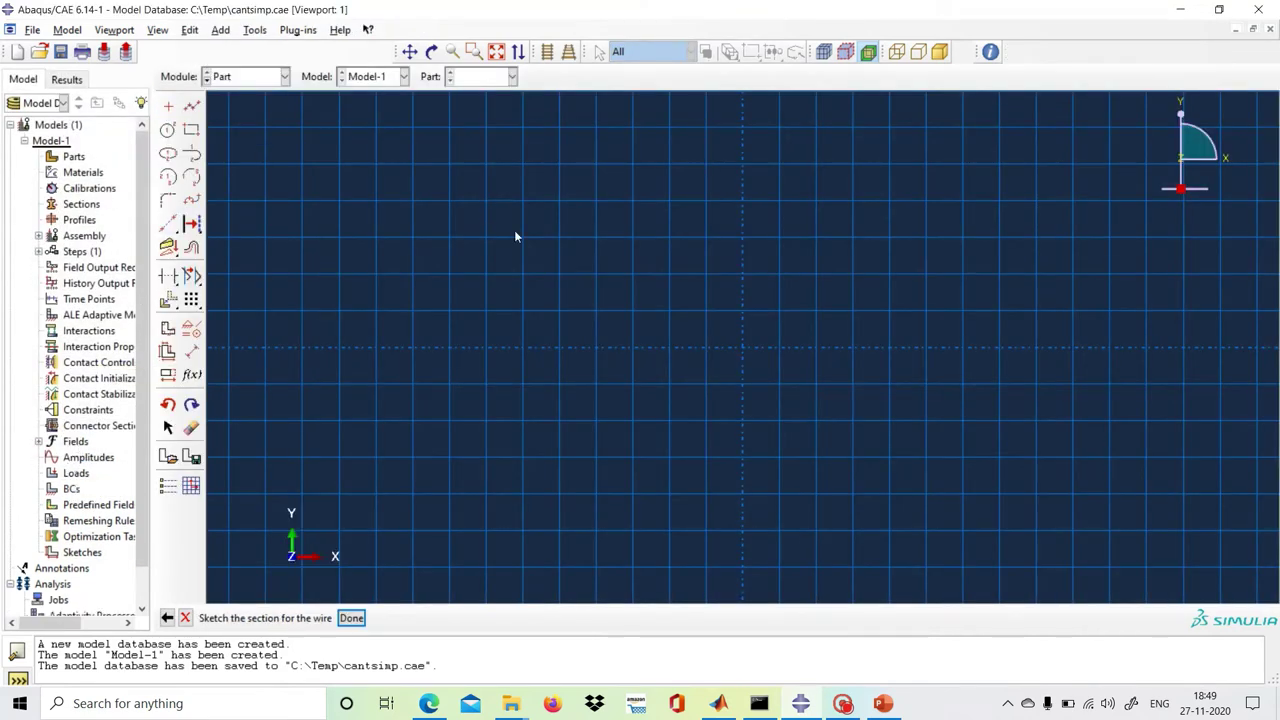
- Start the Create Isolated Point tool in the wire part sketch
click(169, 110)
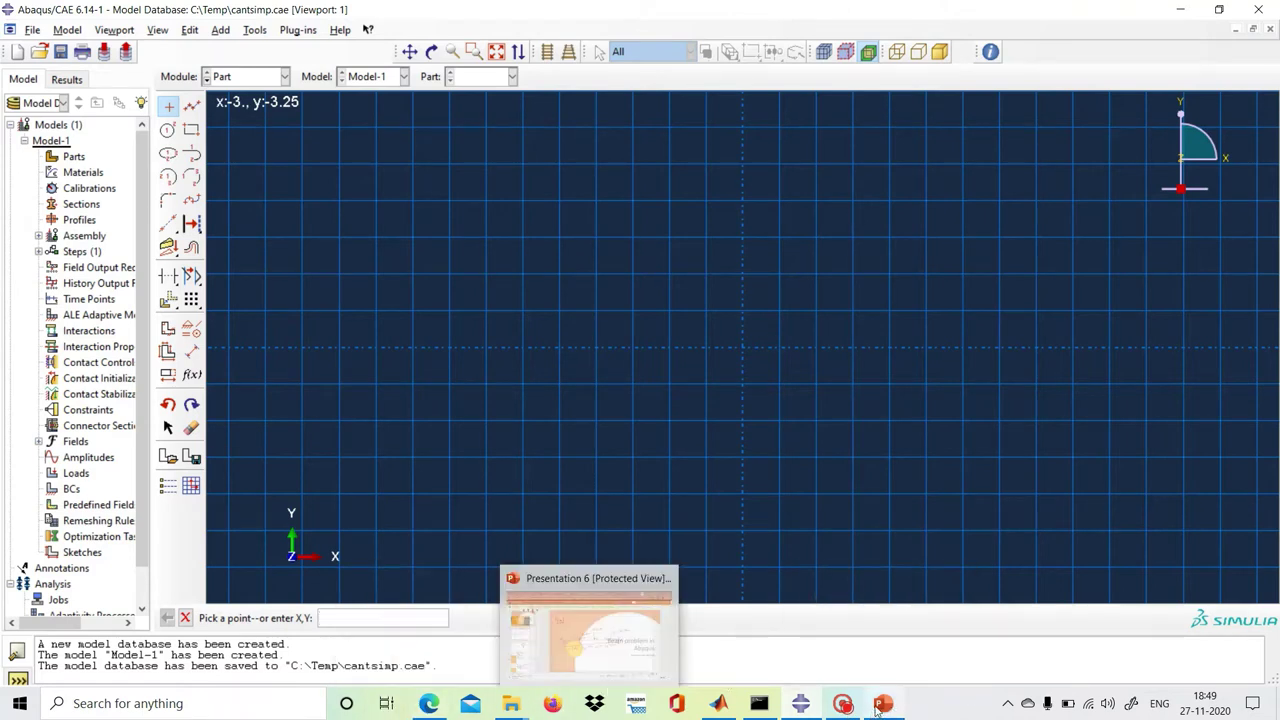
mouse_move(881, 700)
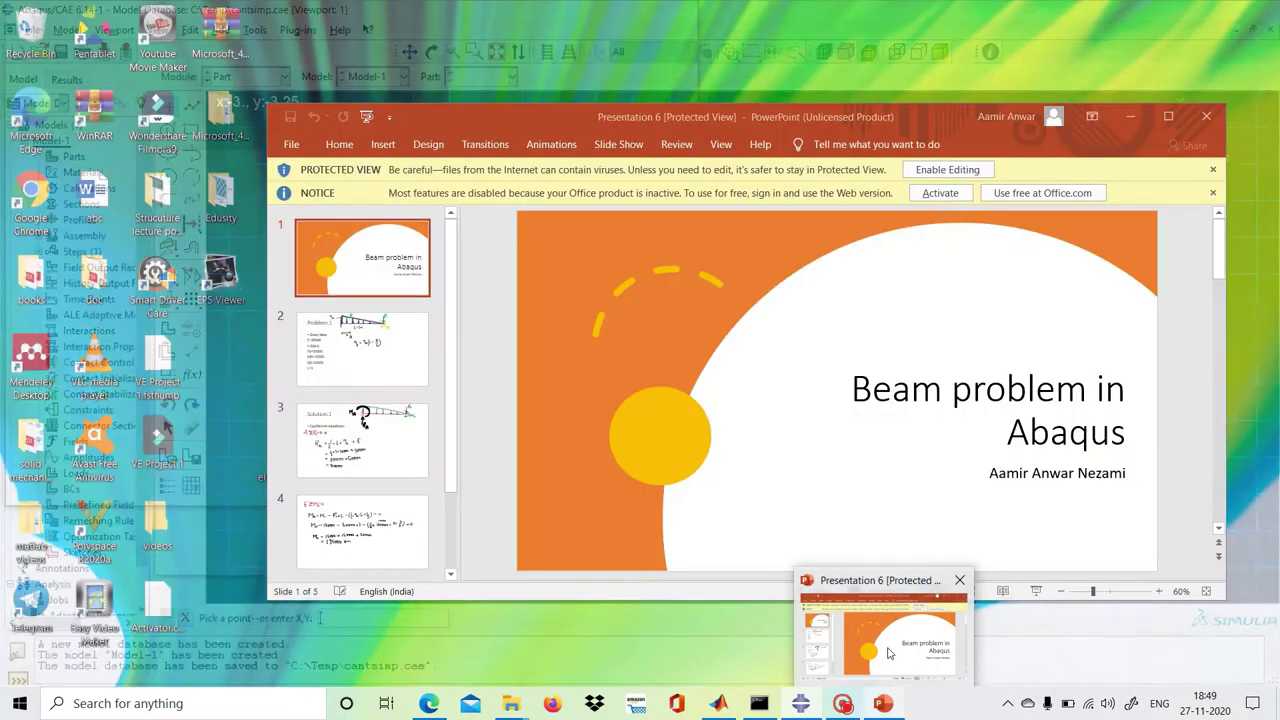
mouse_move(889, 653)
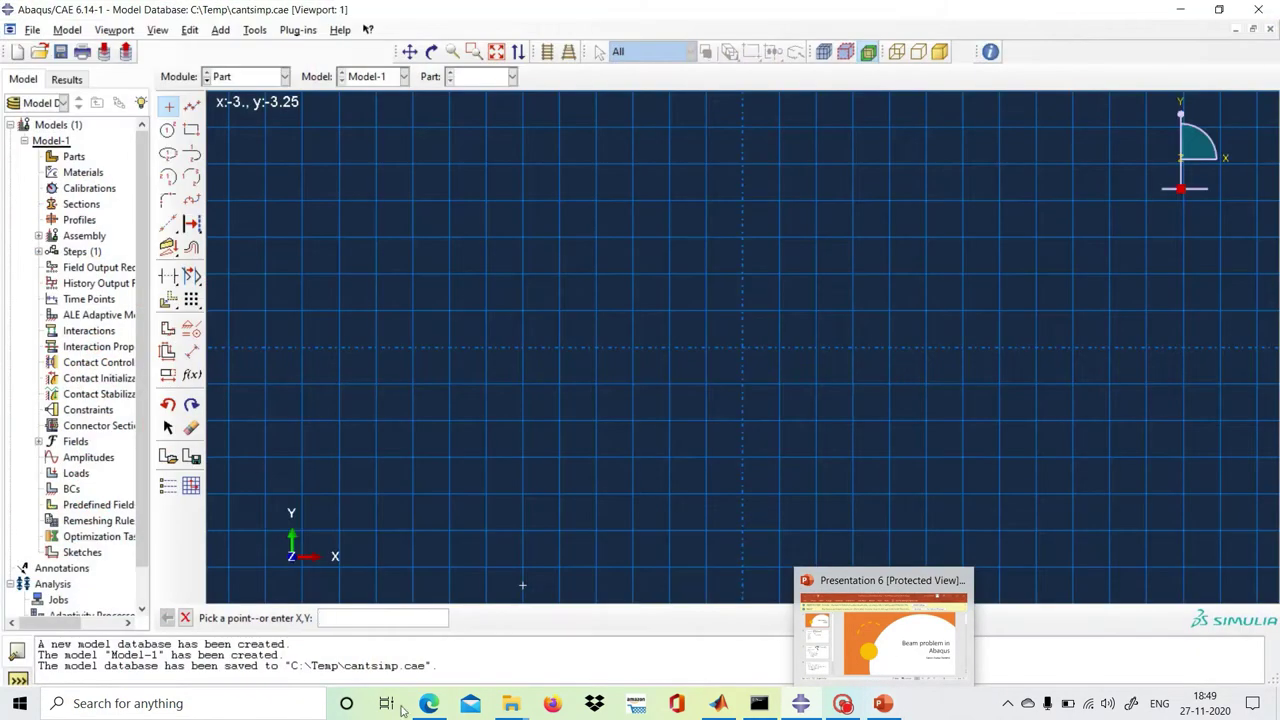
- Back on the Prob 1 slide, circle the 300Nm moment label and its bracket at B in red
click(432, 705)
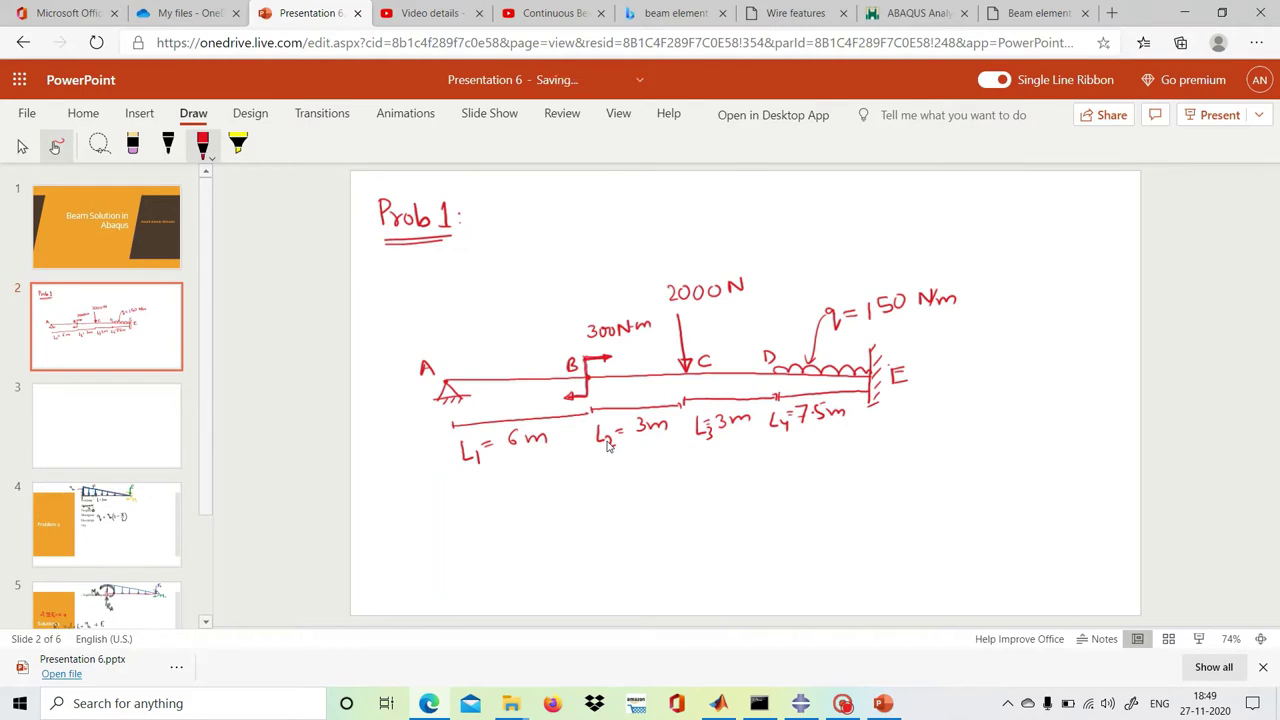
mouse_move(598, 345)
mouse_down()
mouse_move(640, 343)
mouse_move(614, 312)
mouse_move(585, 340)
mouse_move(604, 343)
mouse_up()
mouse_move(604, 404)
mouse_down()
mouse_move(564, 384)
mouse_move(576, 359)
mouse_move(606, 360)
mouse_up()
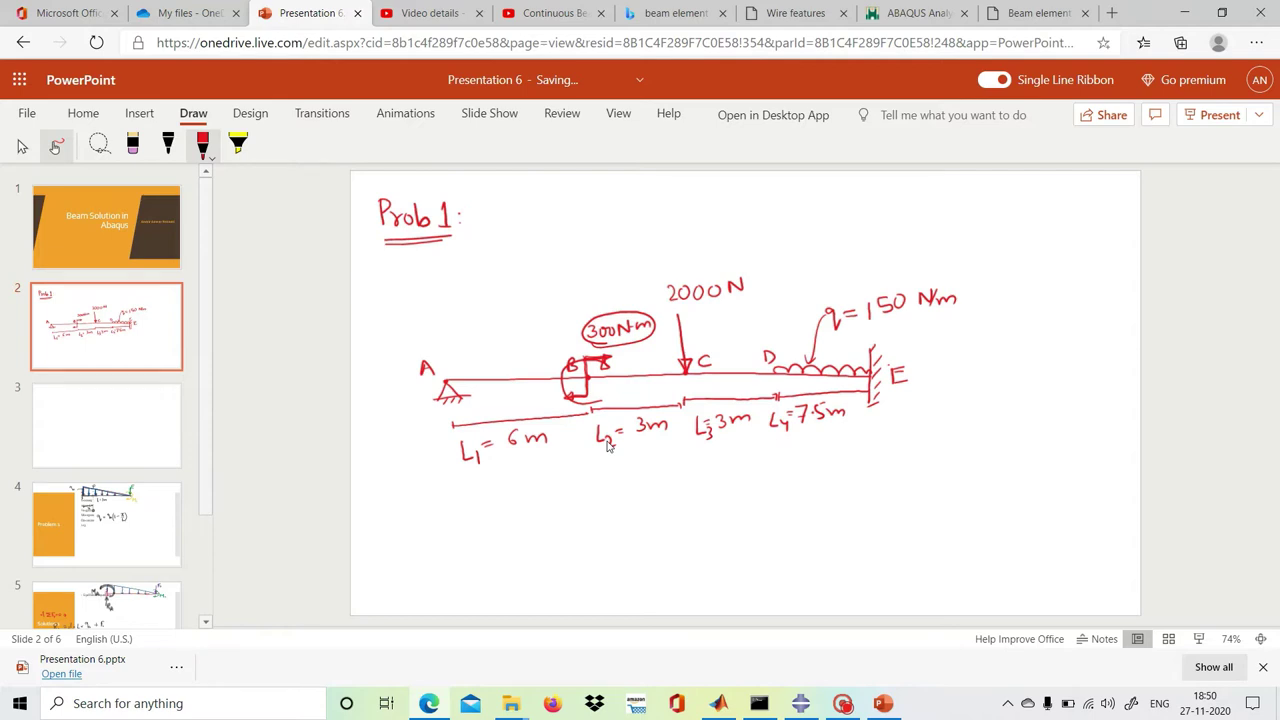
- Sketch beam pieces below the diagram carrying the end moment, a downward point load, and a distributed load
drag(452, 515, 594, 516)
mouse_move(576, 533)
mouse_down()
mouse_move(606, 497)
mouse_move(601, 475)
mouse_move(604, 487)
mouse_up()
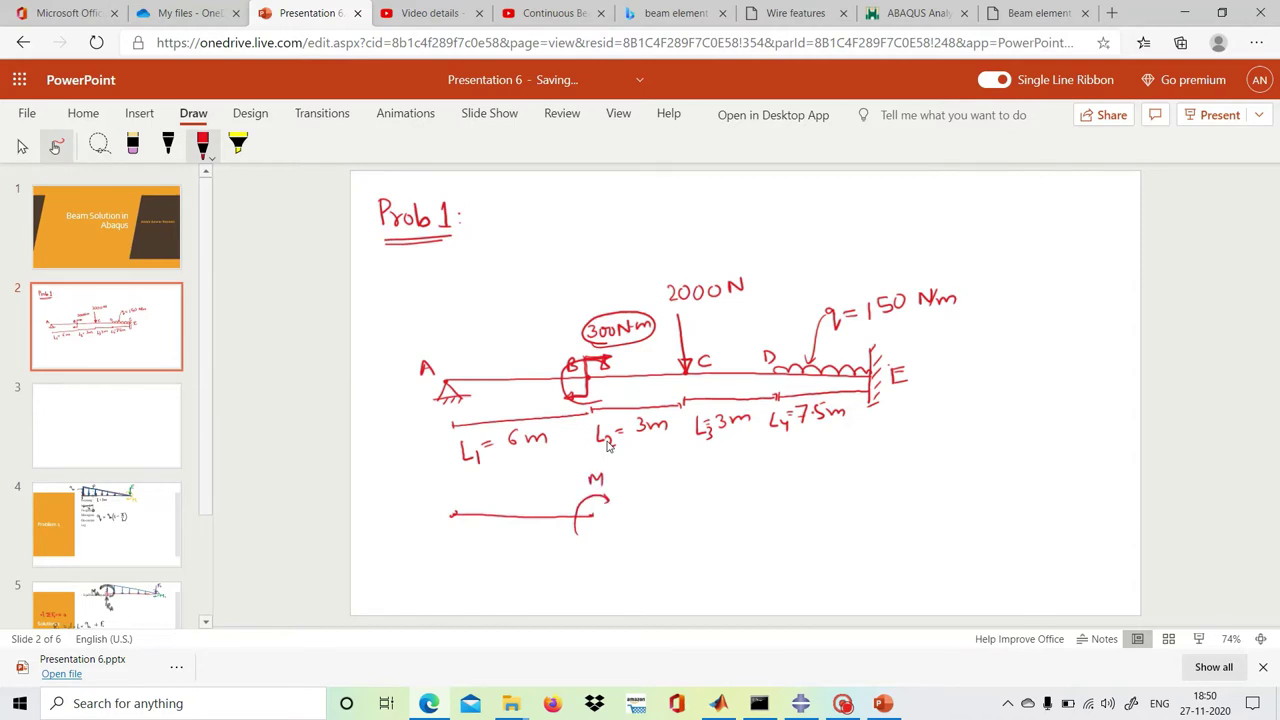
drag(596, 565, 702, 559)
mouse_move(697, 512)
mouse_down()
mouse_move(698, 553)
mouse_move(705, 543)
mouse_up()
drag(712, 587, 851, 581)
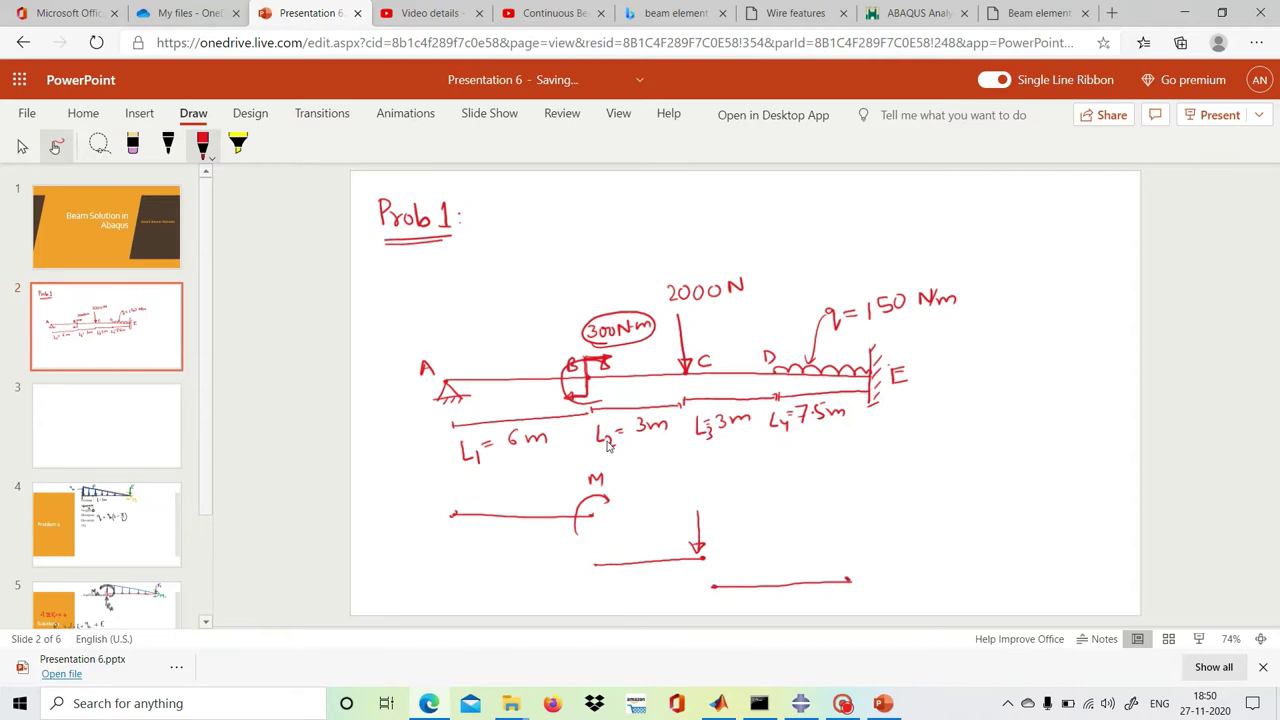
drag(850, 595, 953, 592)
drag(854, 590, 958, 590)
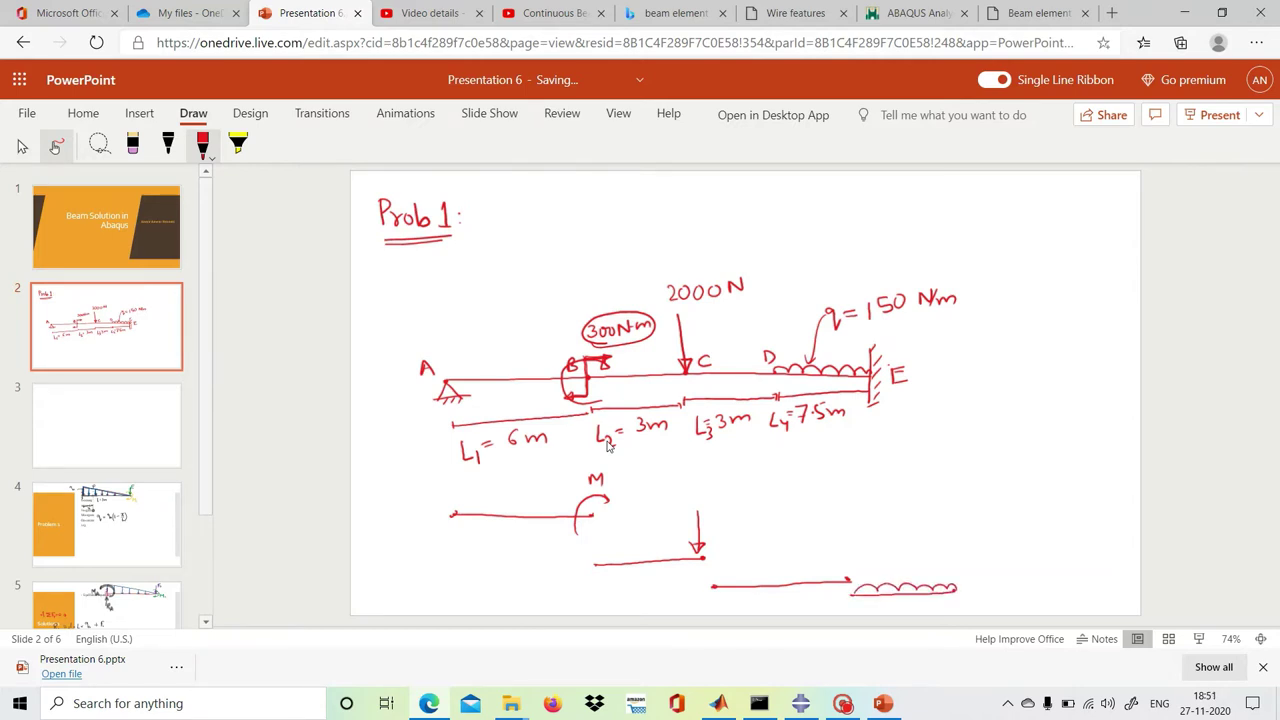
- Number the sketched beam pieces 1–4 and mark the first piece's end nodes
drag(508, 490, 508, 506)
mouse_move(502, 485)
mouse_down()
mouse_move(494, 500)
mouse_move(518, 503)
mouse_move(502, 484)
mouse_up()
mouse_move(638, 539)
mouse_down()
mouse_move(652, 553)
mouse_move(628, 548)
mouse_up()
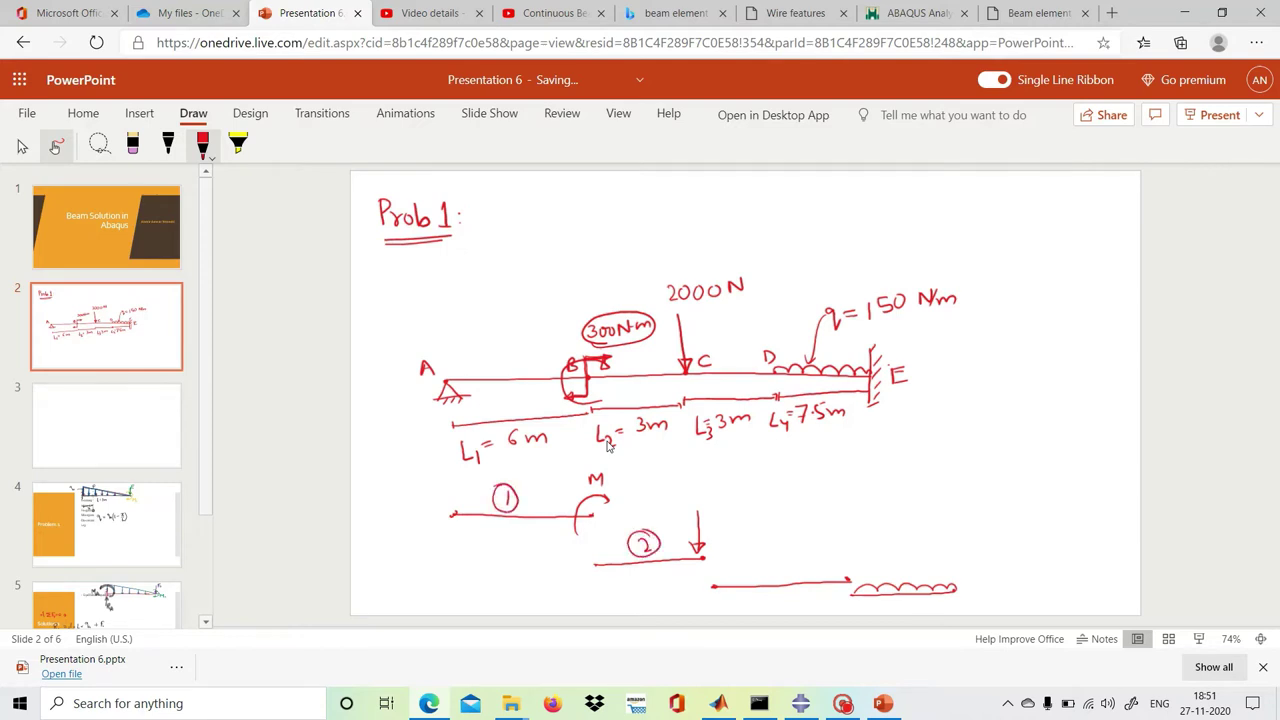
mouse_move(764, 558)
mouse_down()
mouse_move(778, 561)
mouse_move(760, 574)
mouse_move(772, 550)
mouse_up()
drag(886, 552, 906, 562)
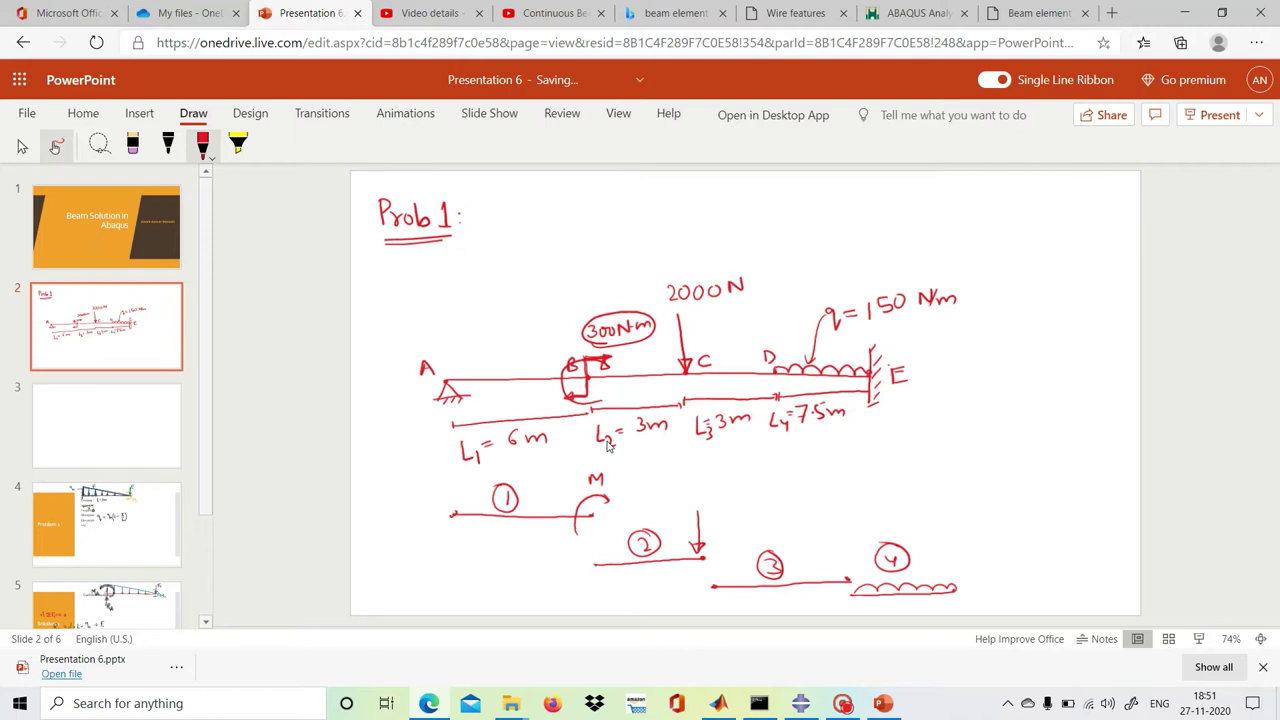
drag(441, 531, 444, 545)
drag(592, 522, 597, 534)
- Mark nodes 1–5 from A to E and circled element numbers 1–4 on the main beam
drag(443, 349, 446, 370)
drag(601, 390, 690, 395)
drag(882, 383, 874, 397)
mouse_move(506, 387)
mouse_down()
mouse_move(498, 400)
mouse_move(518, 392)
mouse_up()
drag(509, 390, 509, 404)
mouse_move(636, 374)
mouse_down()
mouse_move(623, 389)
mouse_move(645, 378)
mouse_up()
drag(628, 380, 638, 391)
mouse_move(727, 376)
mouse_down()
mouse_move(728, 389)
mouse_move(740, 373)
mouse_move(806, 395)
mouse_move(815, 375)
mouse_up()
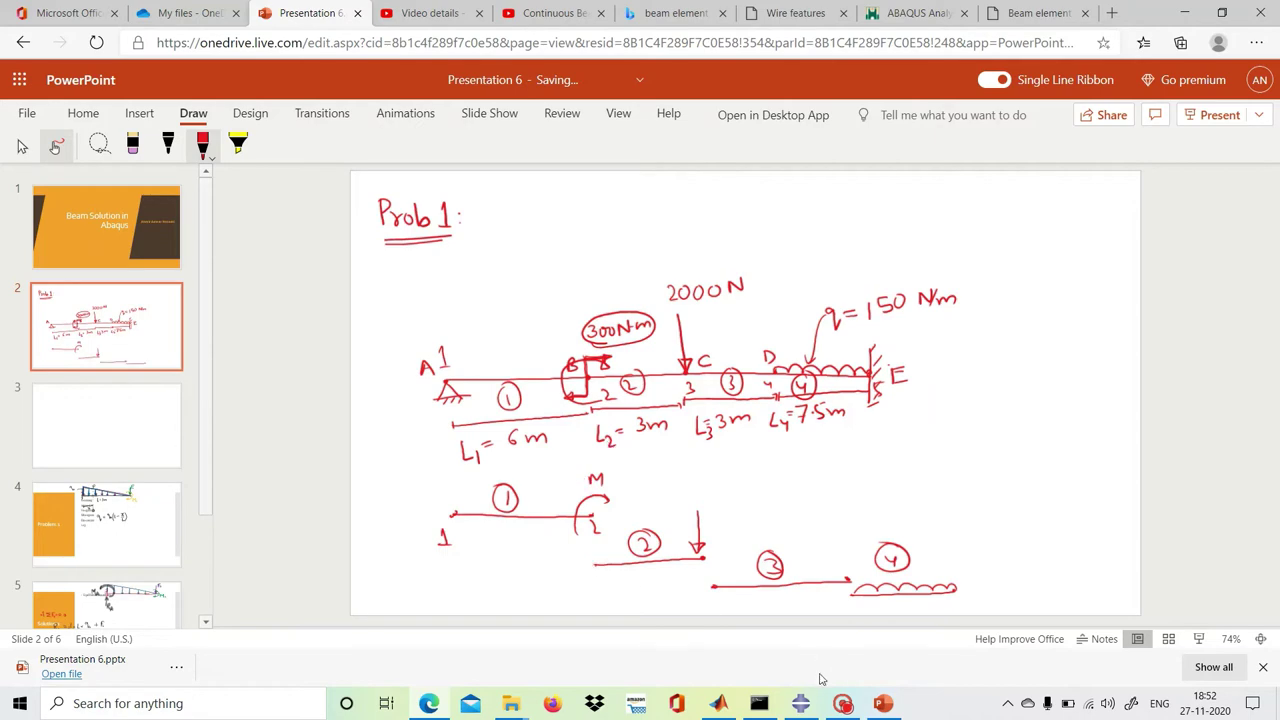
- Back in Abaqus/CAE, enter isolated points at 0,0 and 19.5,0 in the wire sketch
click(801, 703)
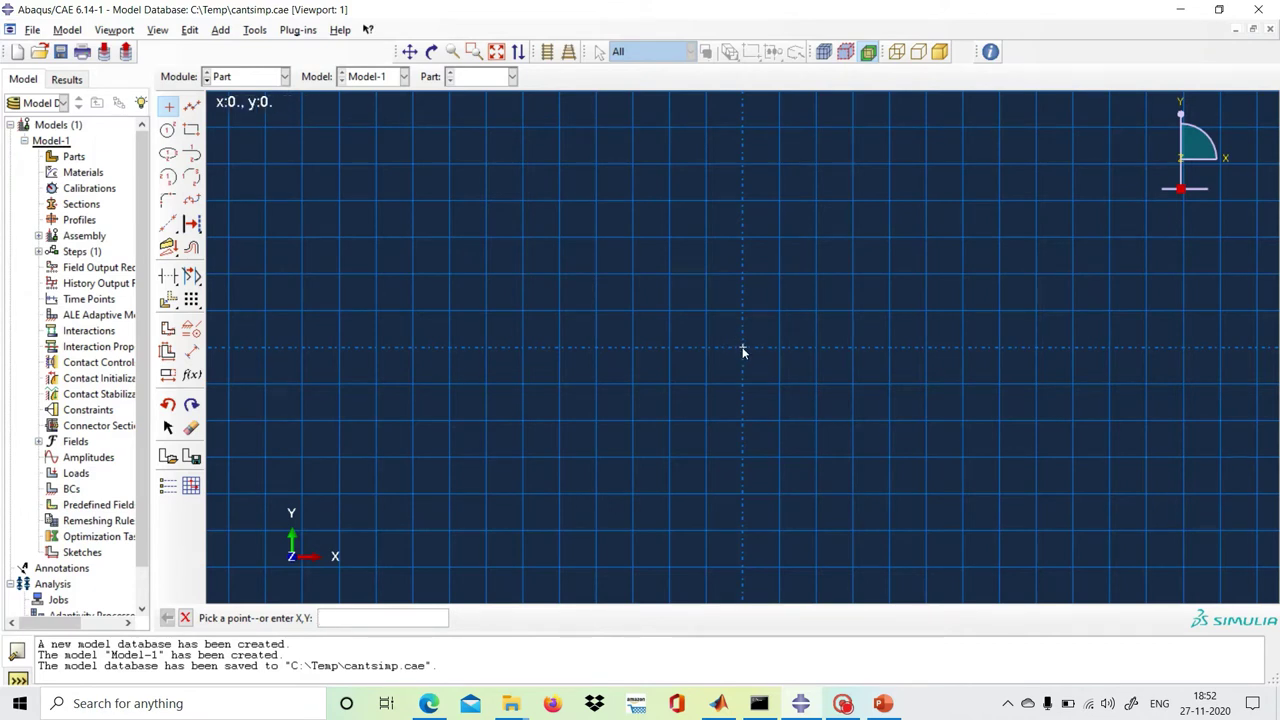
text(0,0)
key(Return)
key(Return)
key(BackSpace)
key(BackSpace)
key(BackSpace)
key(BackSpace)
text(19.5,0)
key(Return)
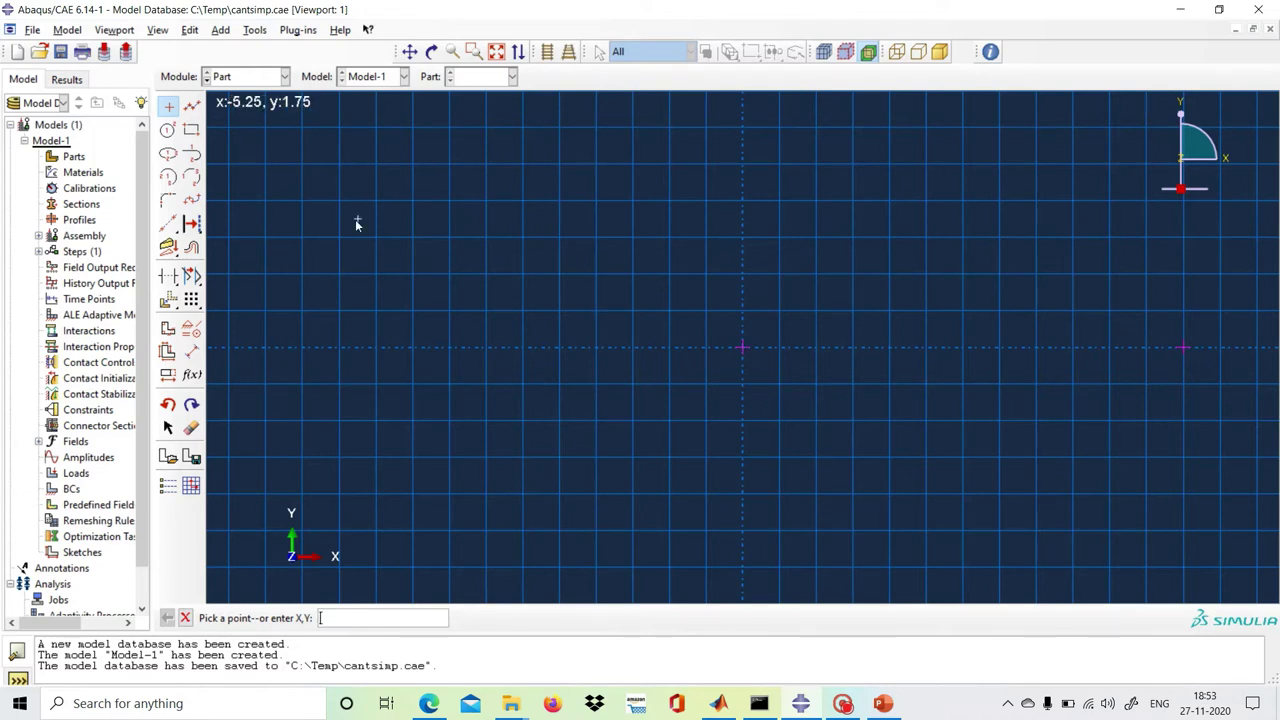
- Draw a wire line from the origin to (6,0), then cancel and discard the sketch
click(197, 107)
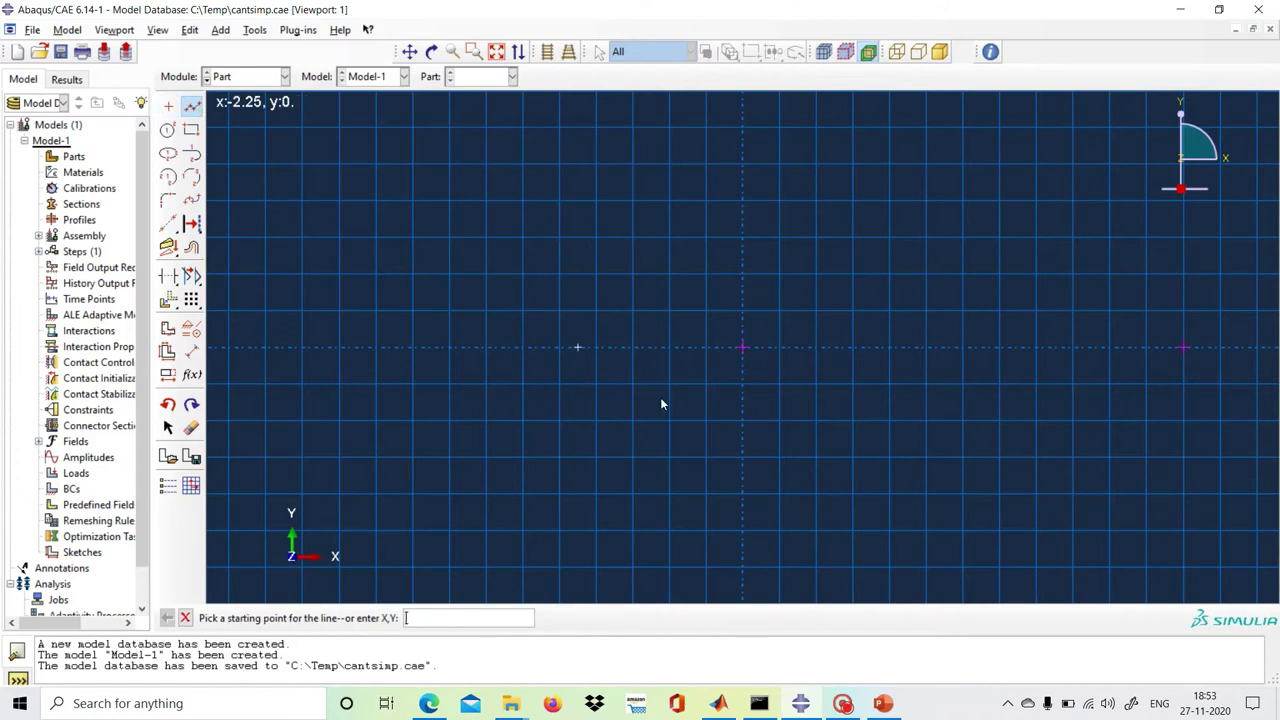
click(743, 349)
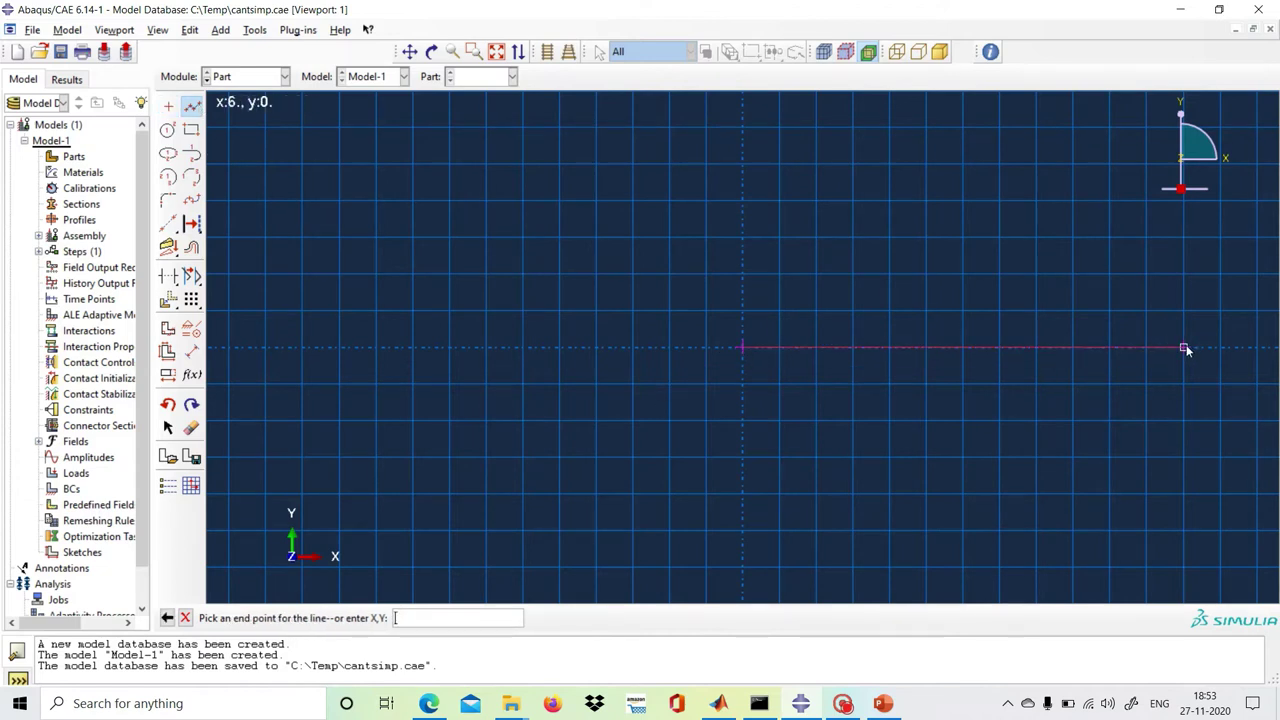
click(1185, 349)
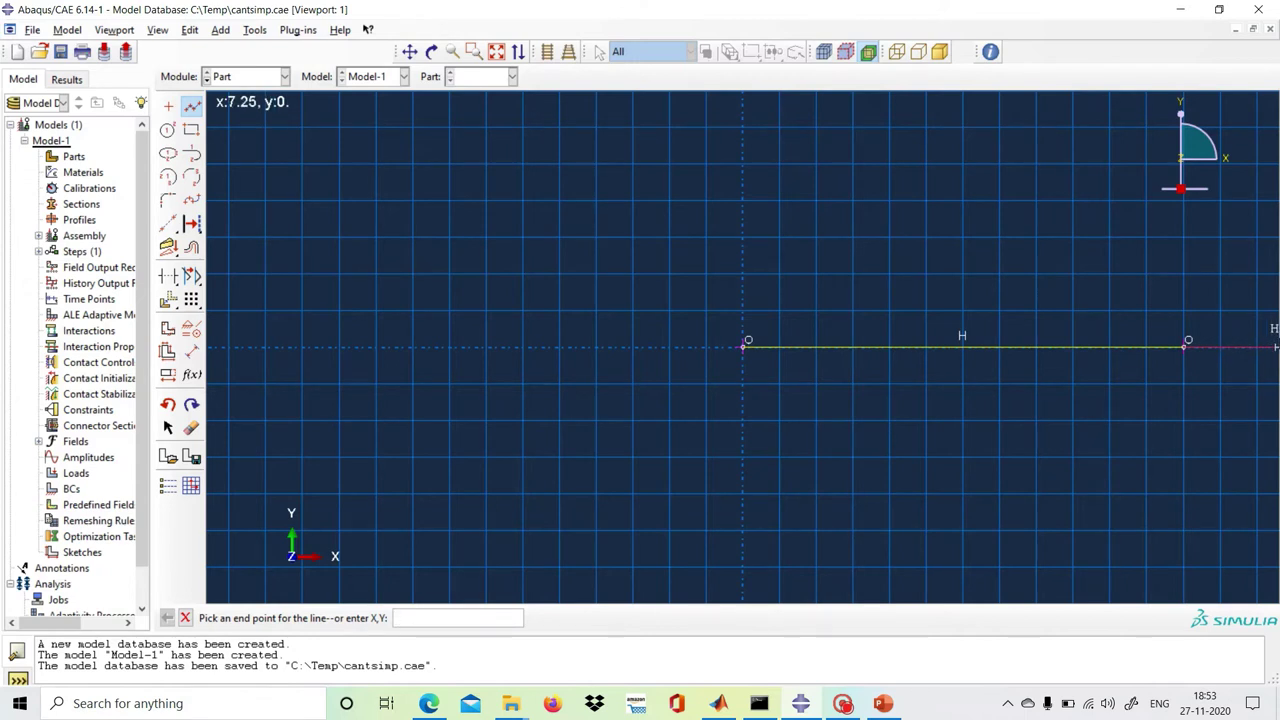
middle_click(1246, 344)
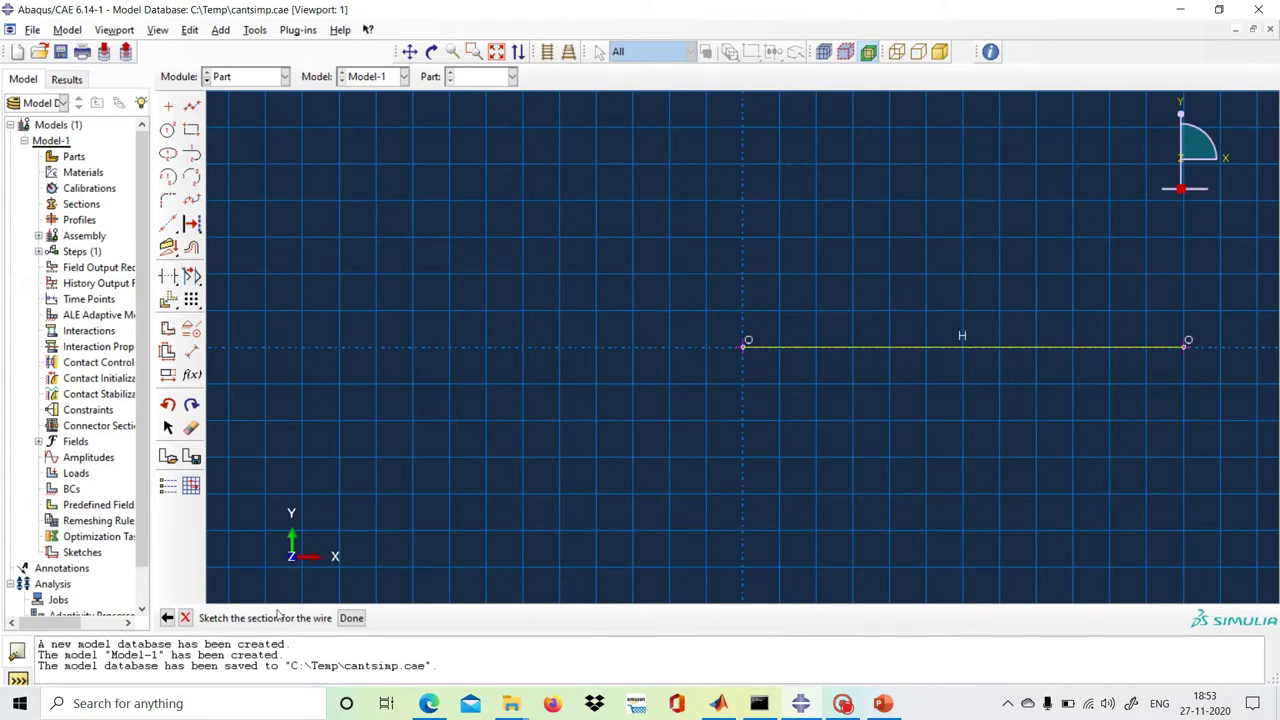
click(185, 618)
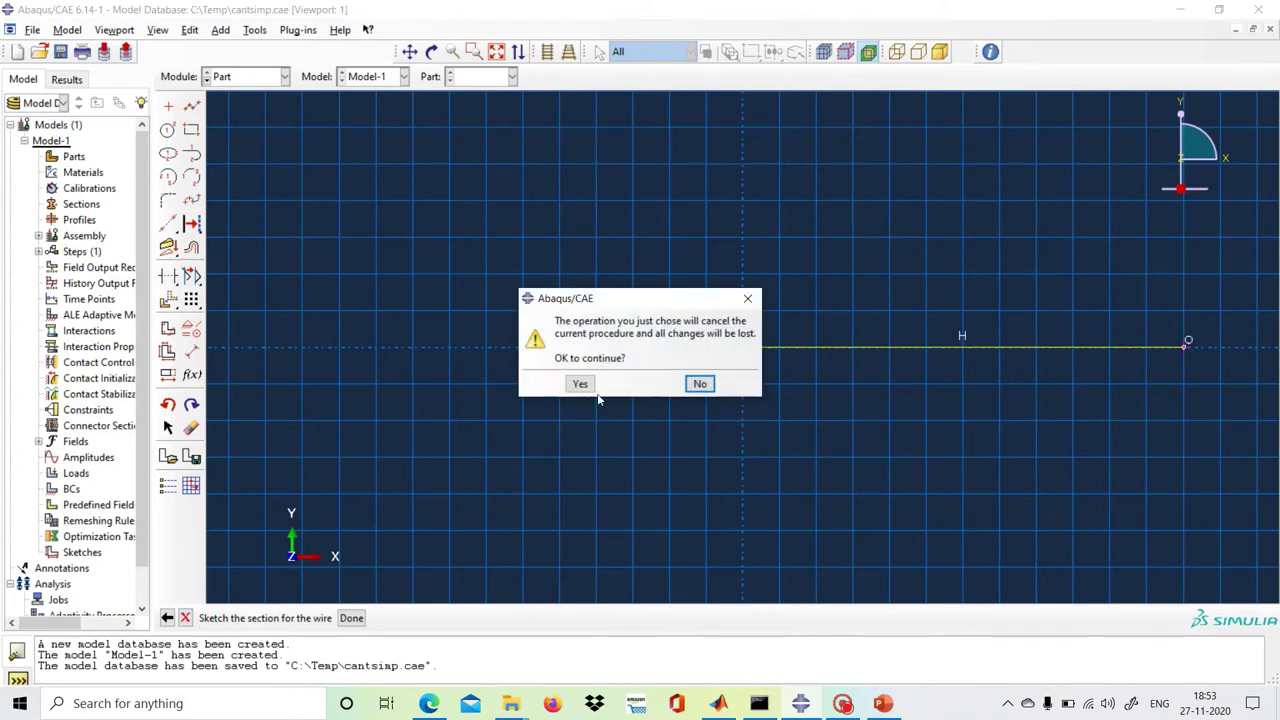
click(582, 386)
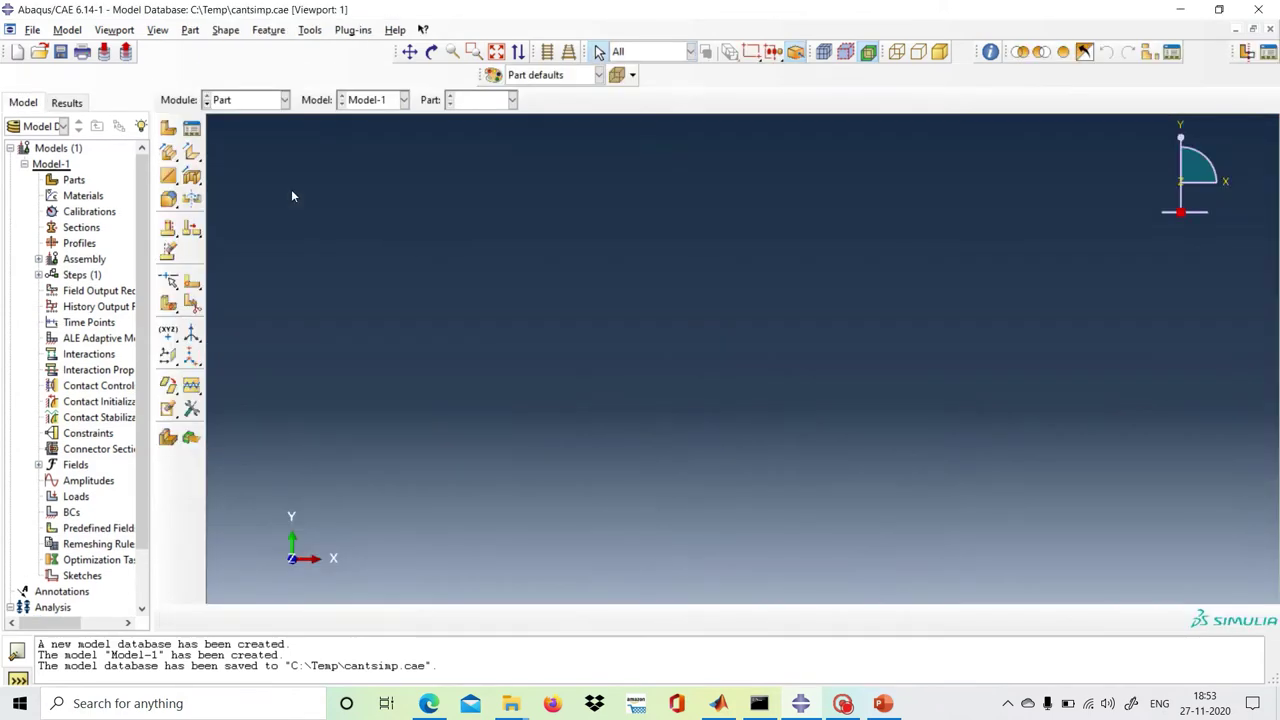
- Create a new 2D planar deformable wire part with approximate size 50 and enter its sketcher
click(168, 132)
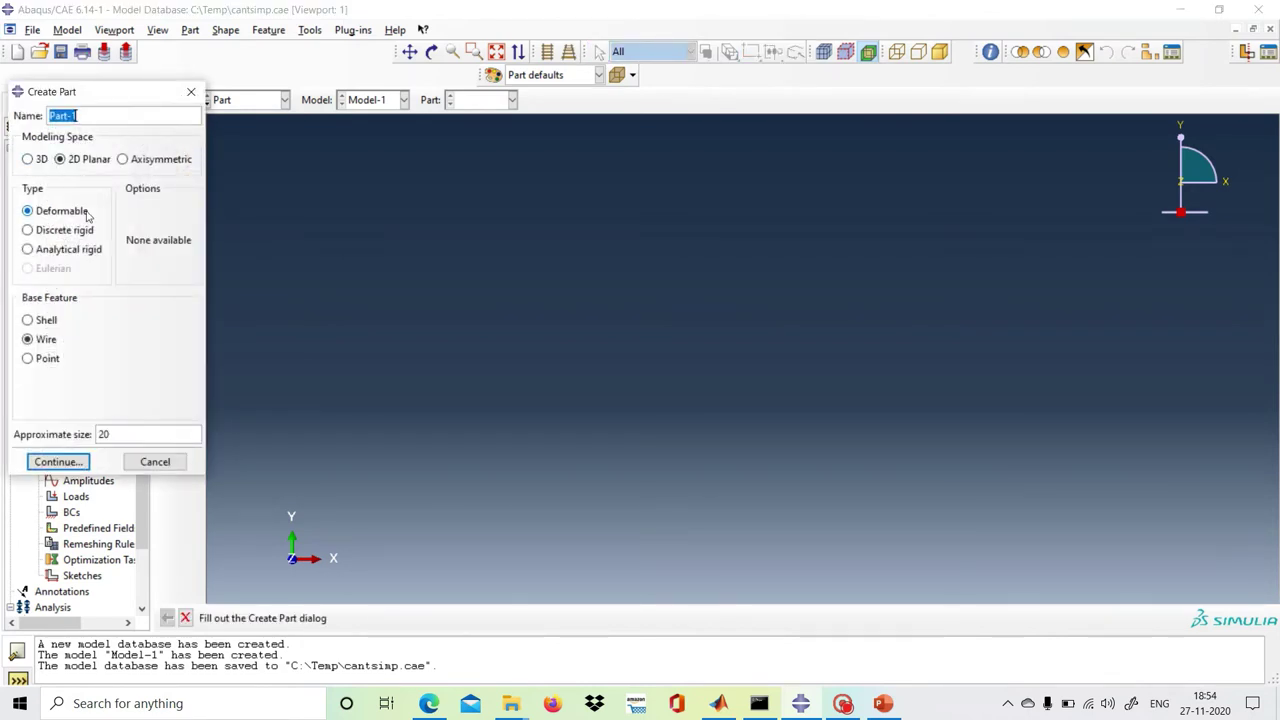
click(110, 434)
key(BackSpace)
key(BackSpace)
text(40)
key(BackSpace)
key(BackSpace)
text(50)
click(58, 461)
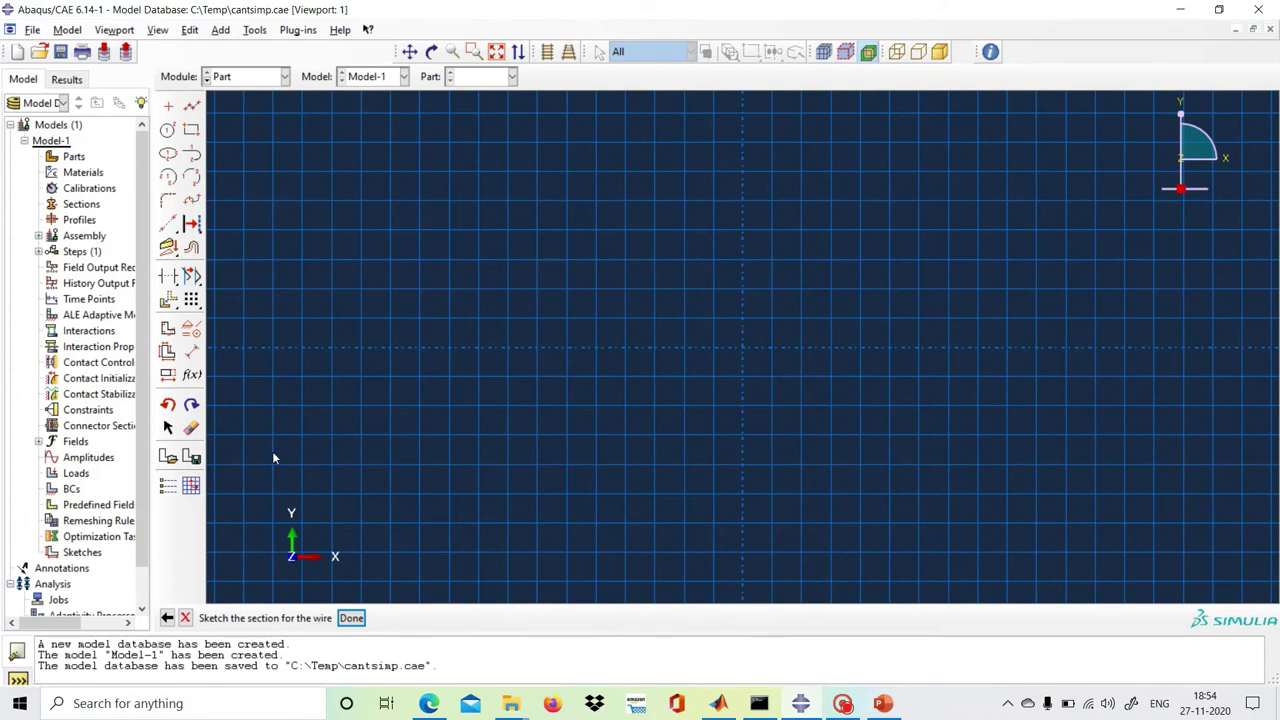
click(167, 110)
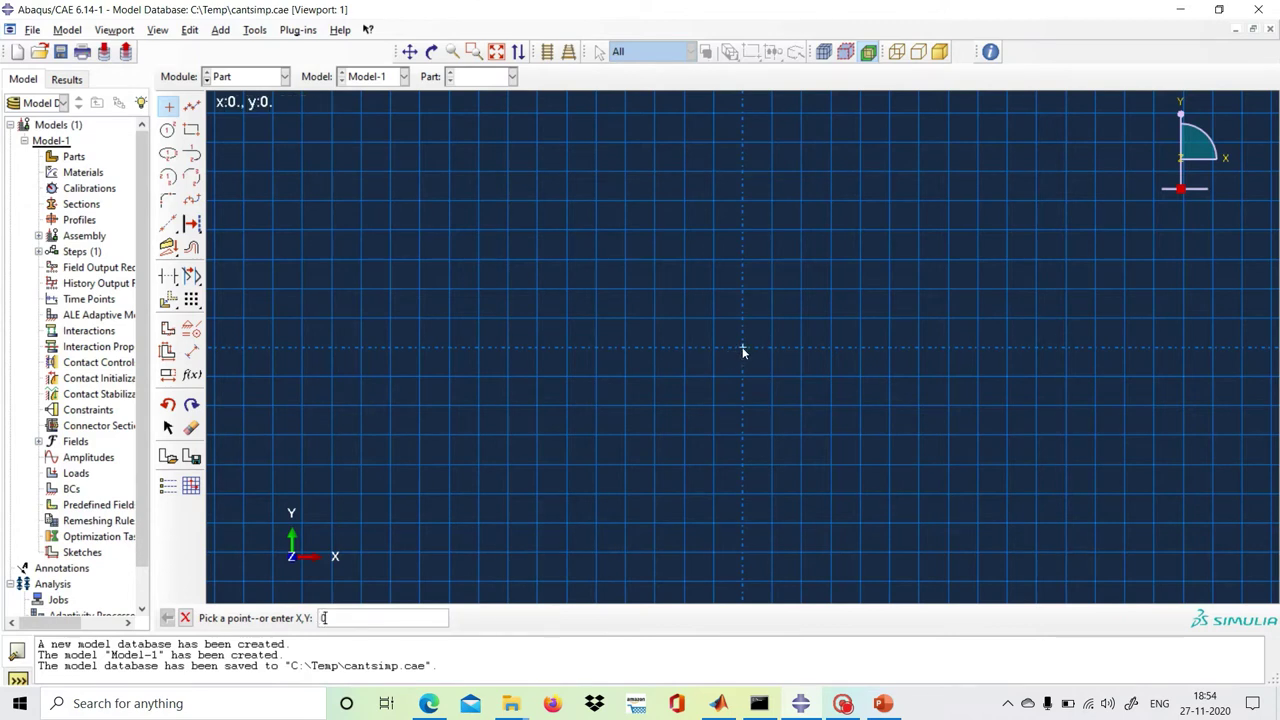
- Place a point at 0,0, draw three connected horizontal segments from it, then discard the sketch
text(0,0)
key(Return)
key(Return)
click(191, 106)
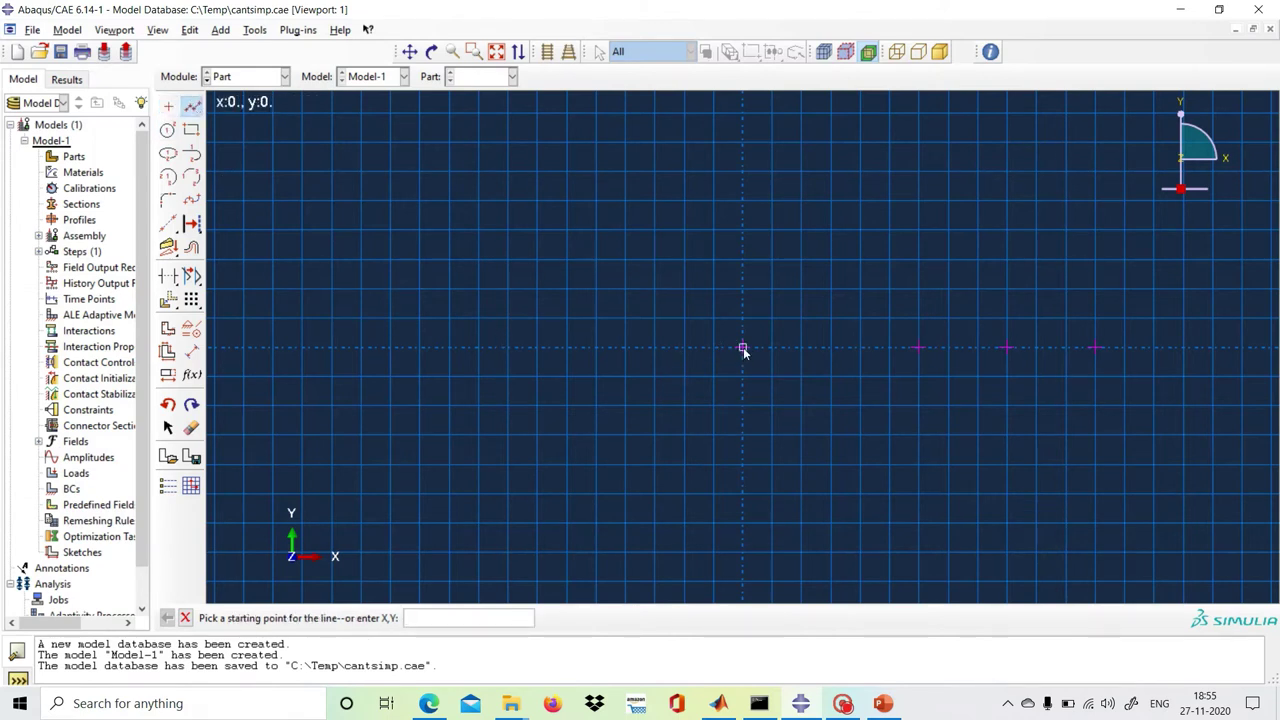
click(743, 349)
click(919, 348)
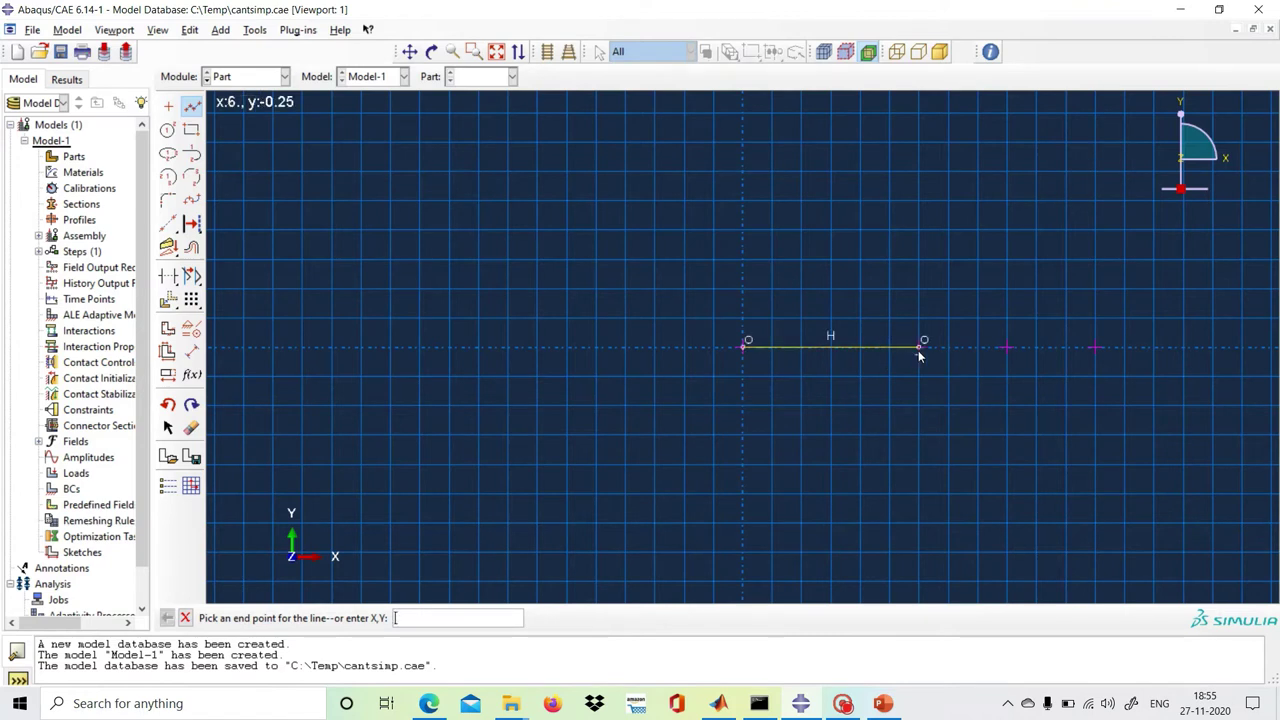
click(1005, 348)
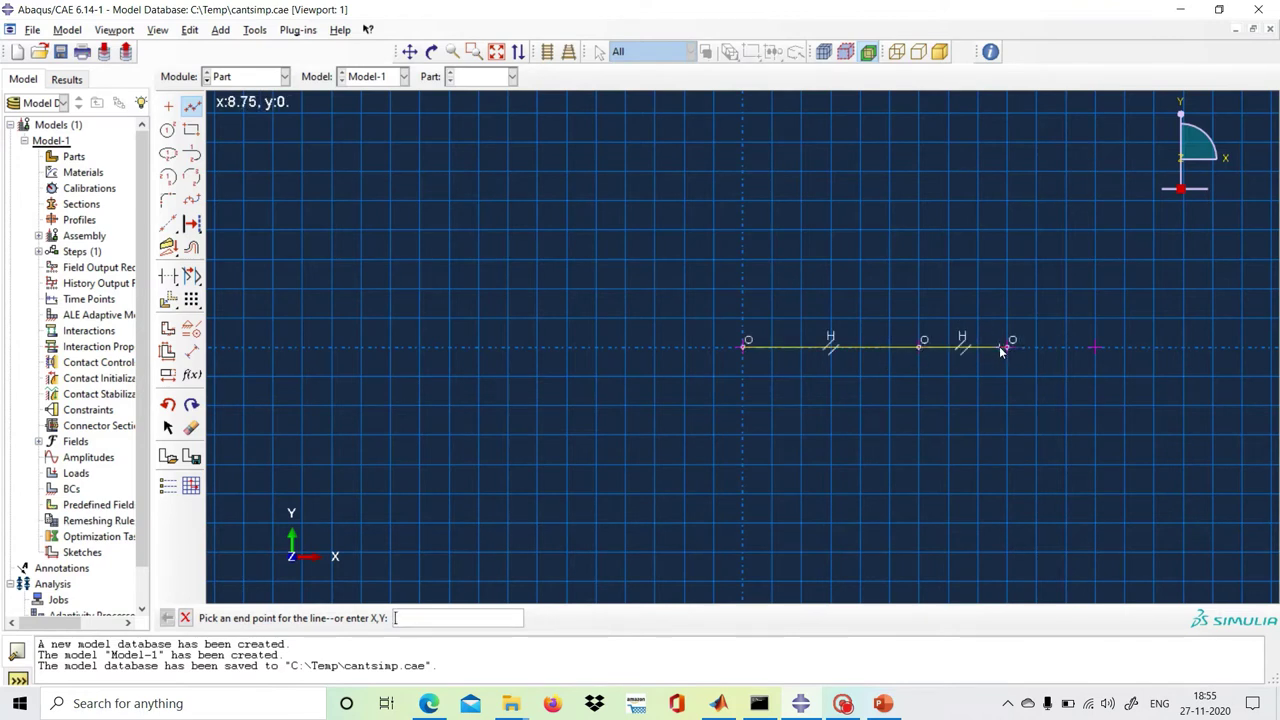
click(1100, 348)
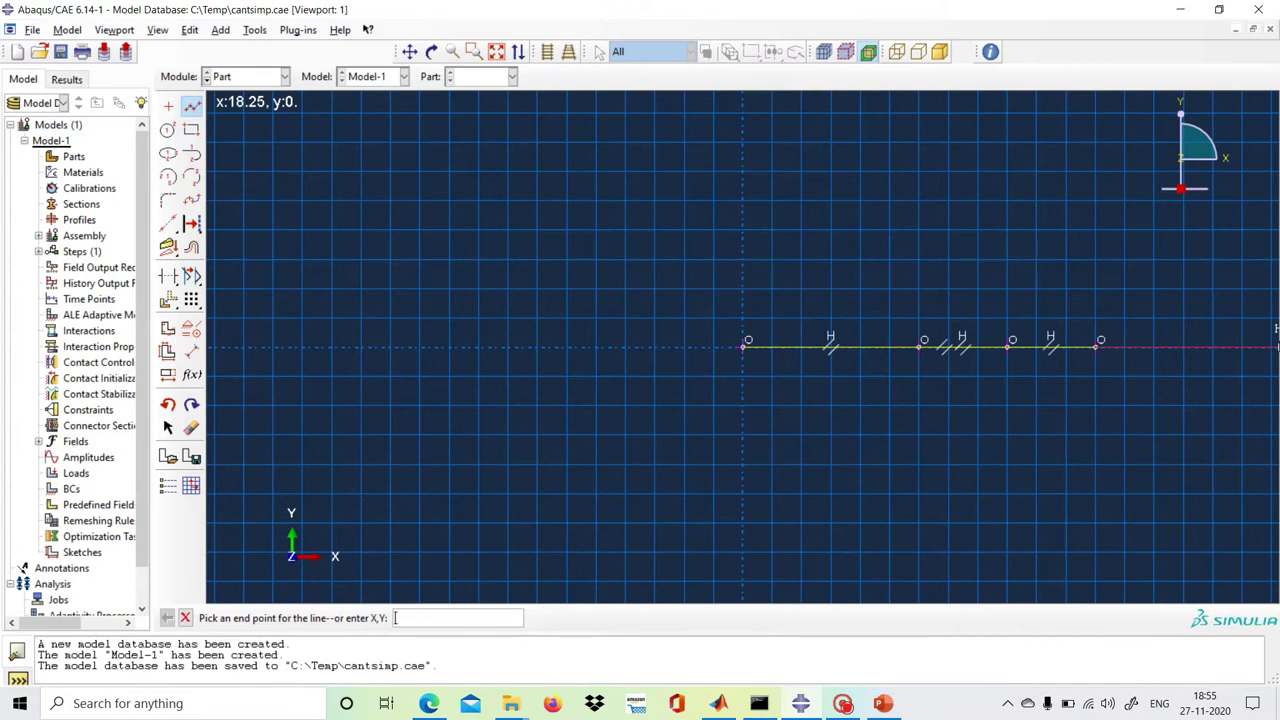
middle_click(596, 496)
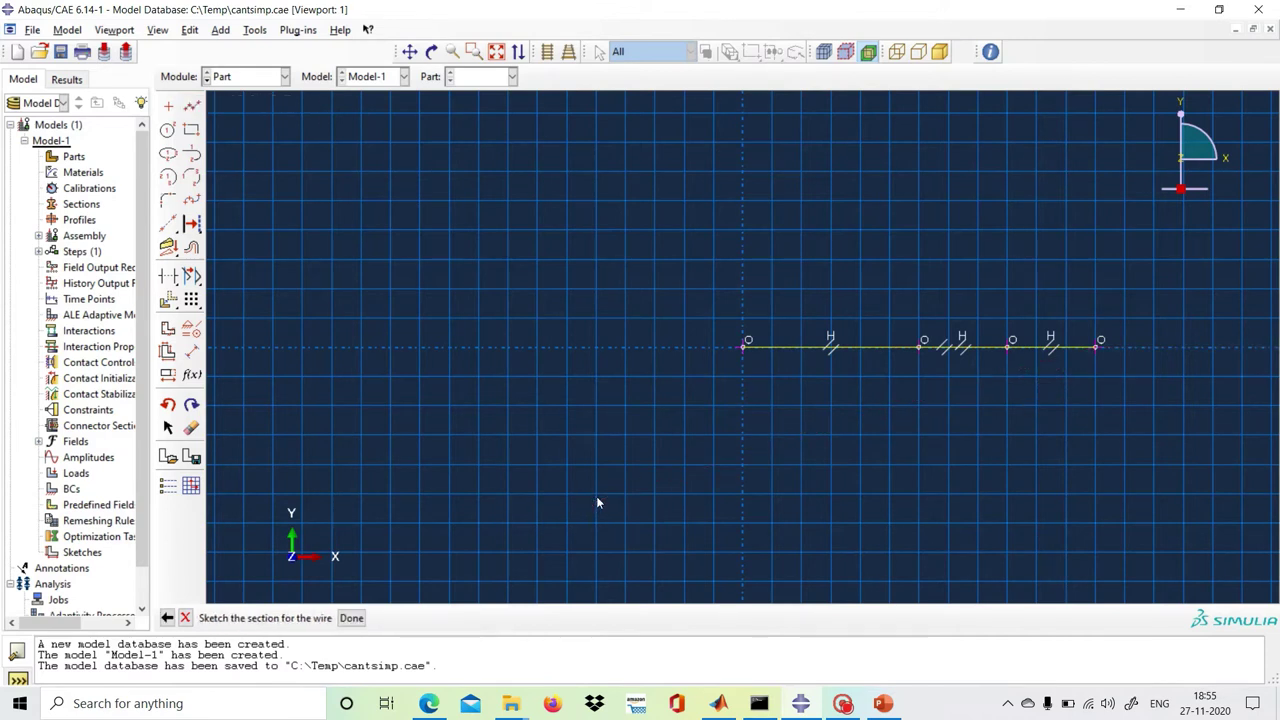
click(185, 618)
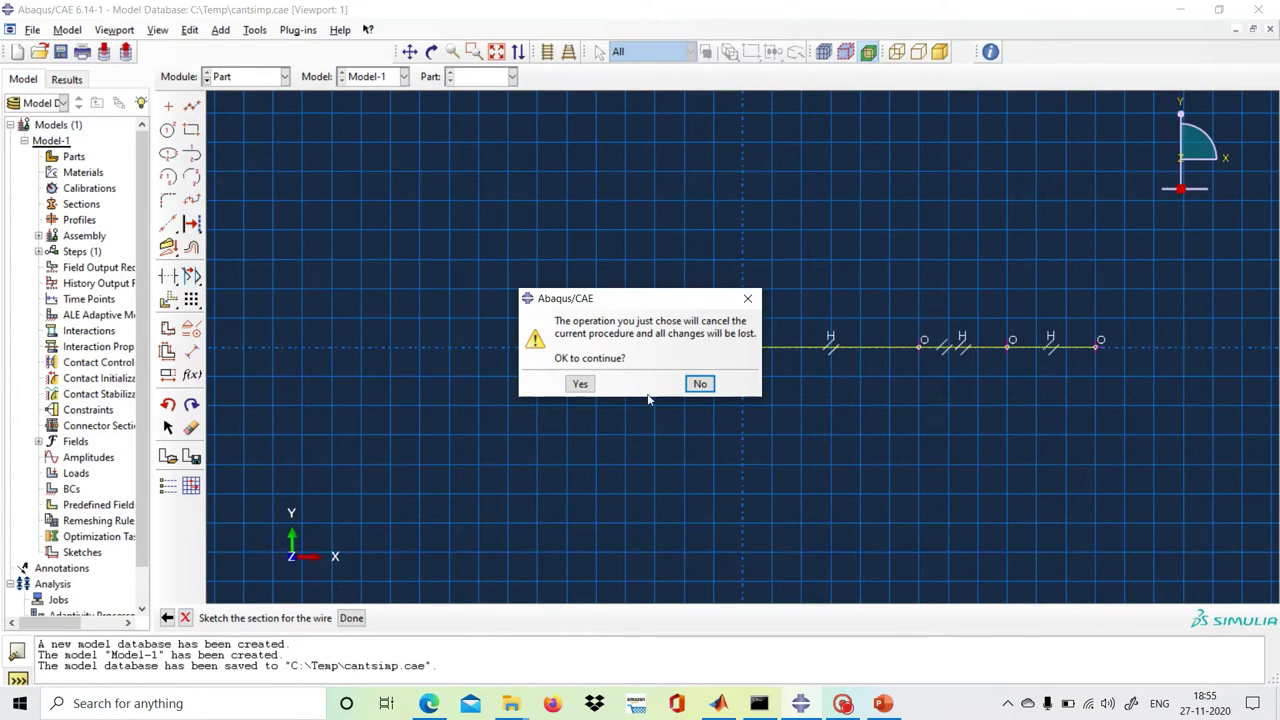
click(578, 390)
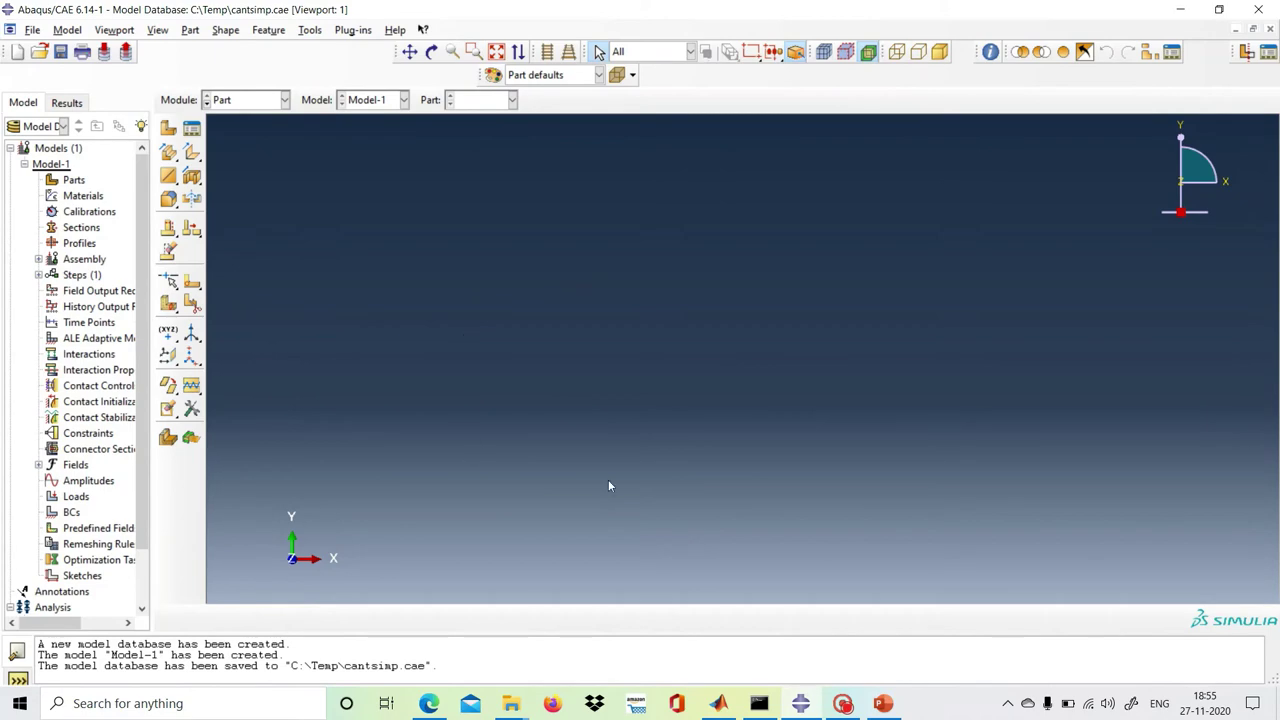
- Check the Captura recorder, minimize it, and start creating a new part in Abaqus
mouse_move(845, 706)
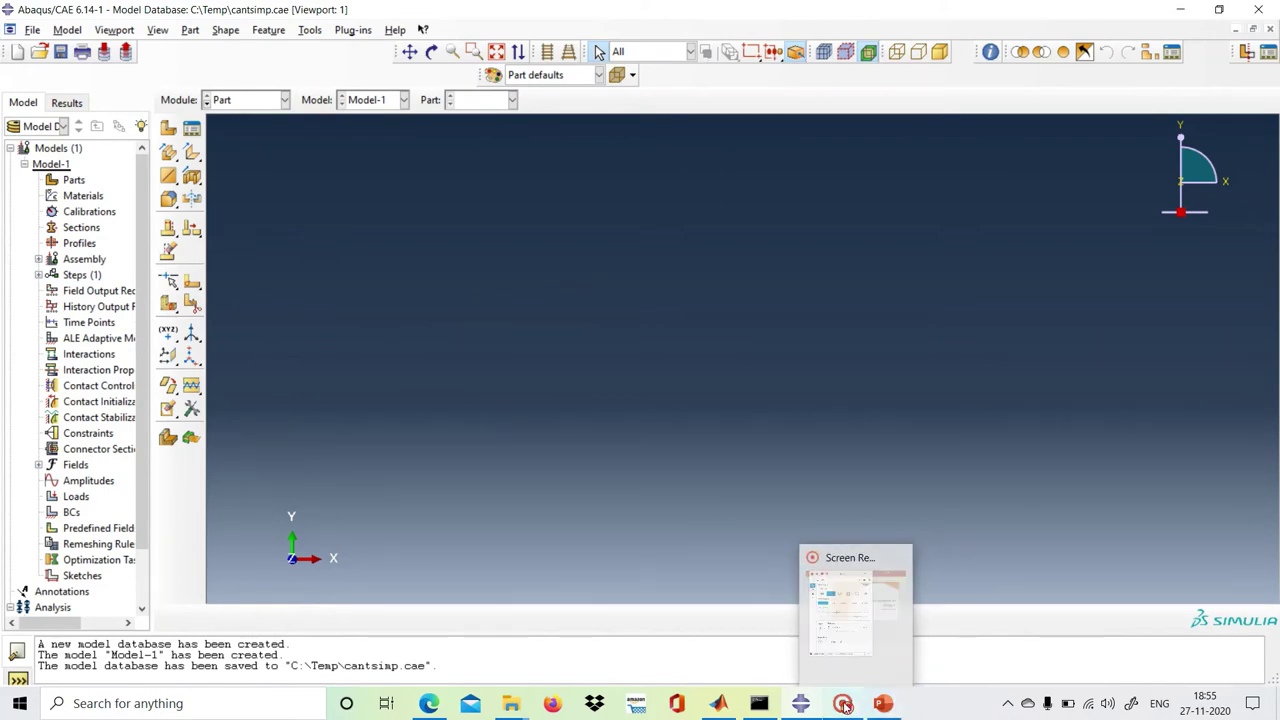
mouse_move(845, 618)
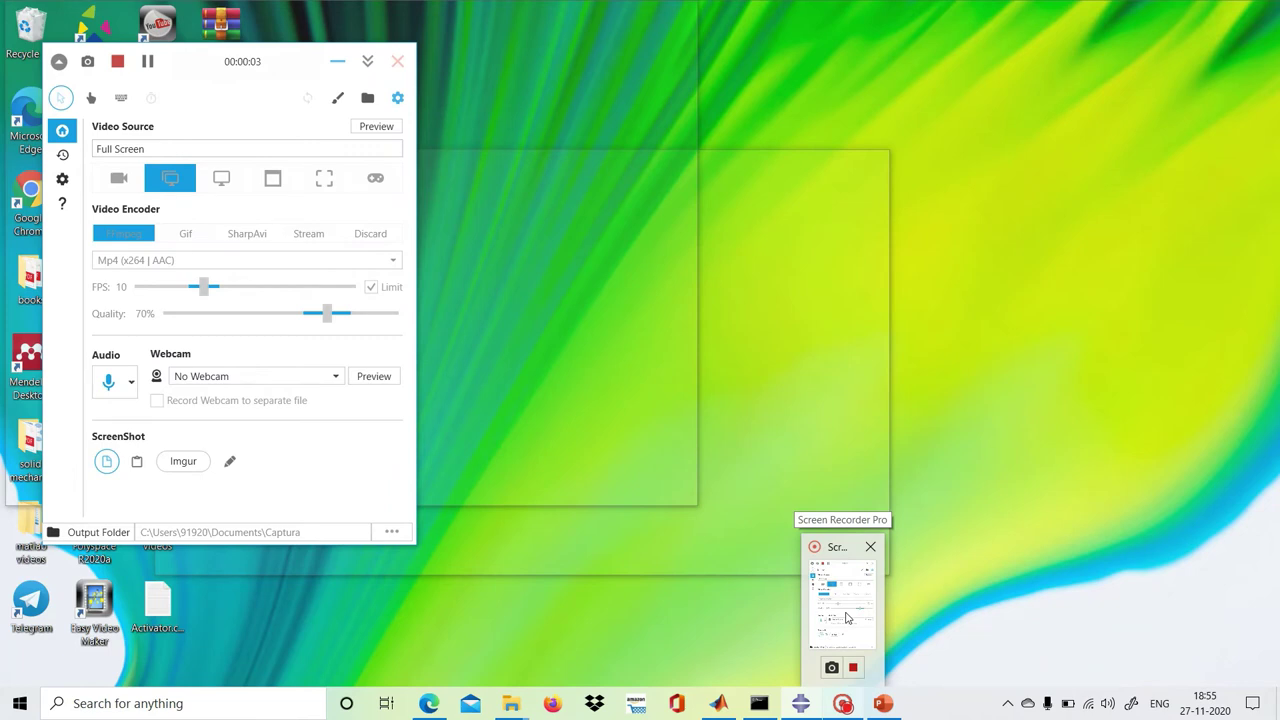
click(845, 618)
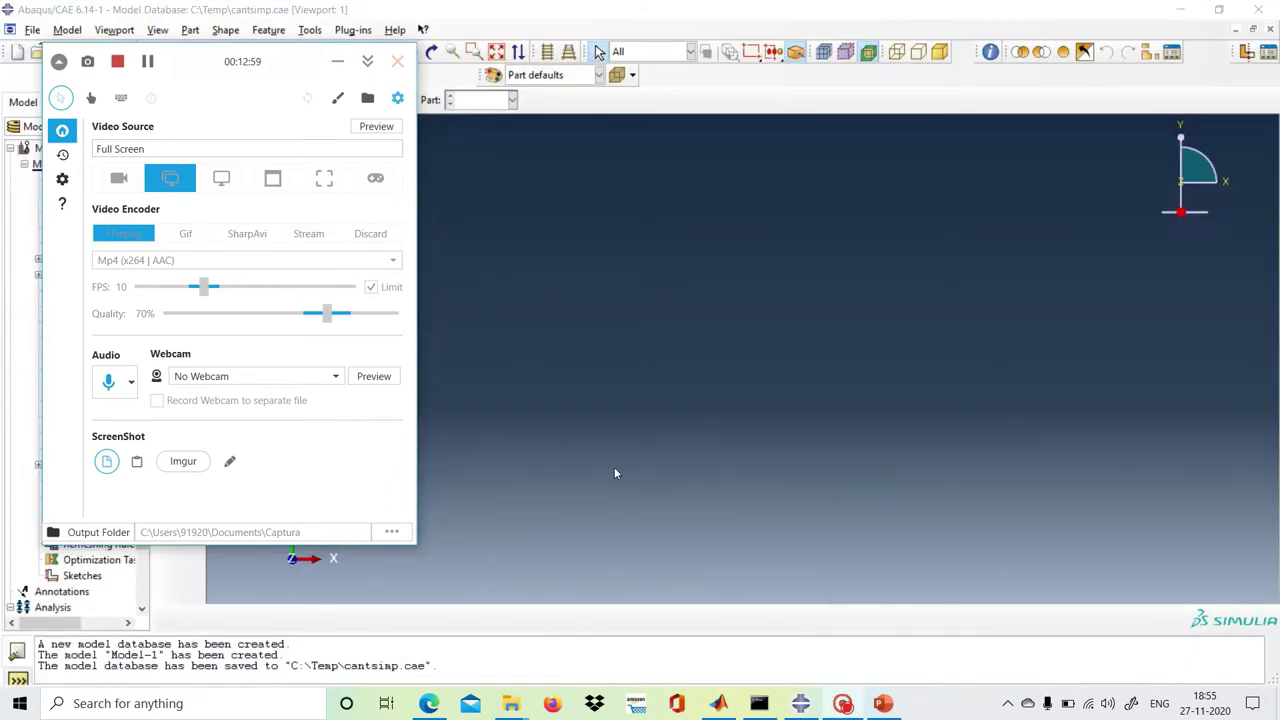
click(337, 61)
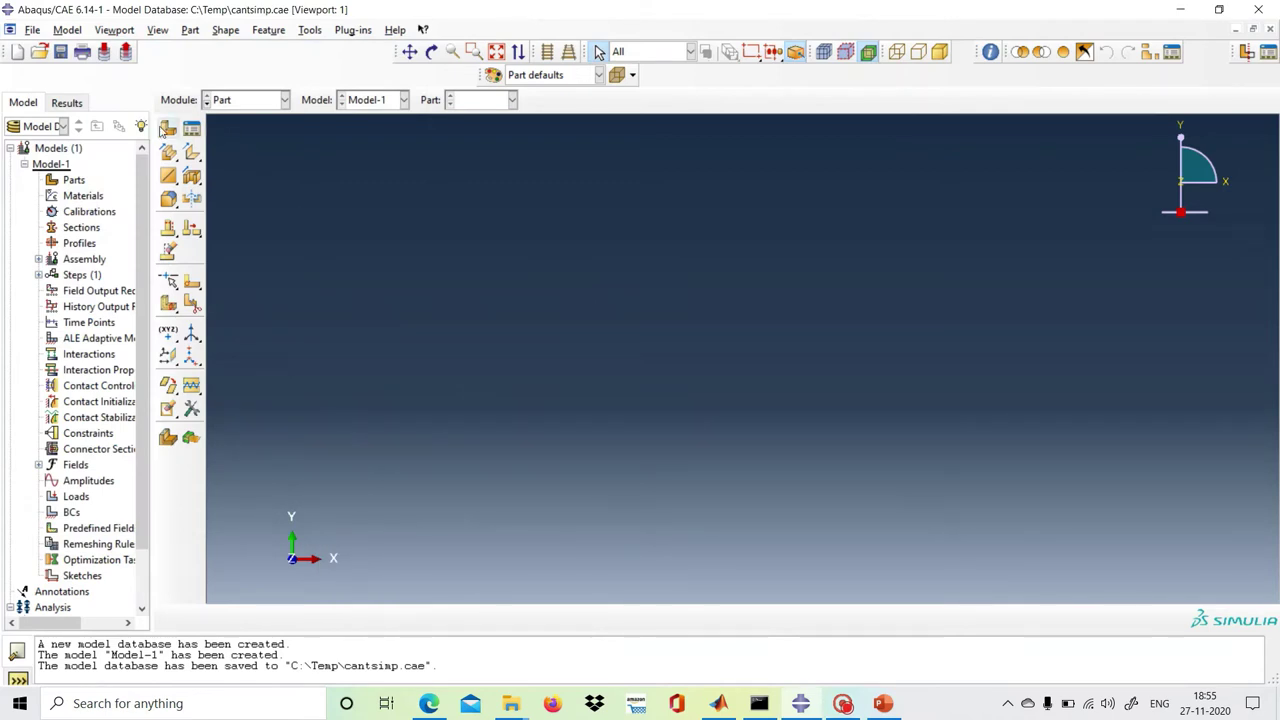
click(166, 129)
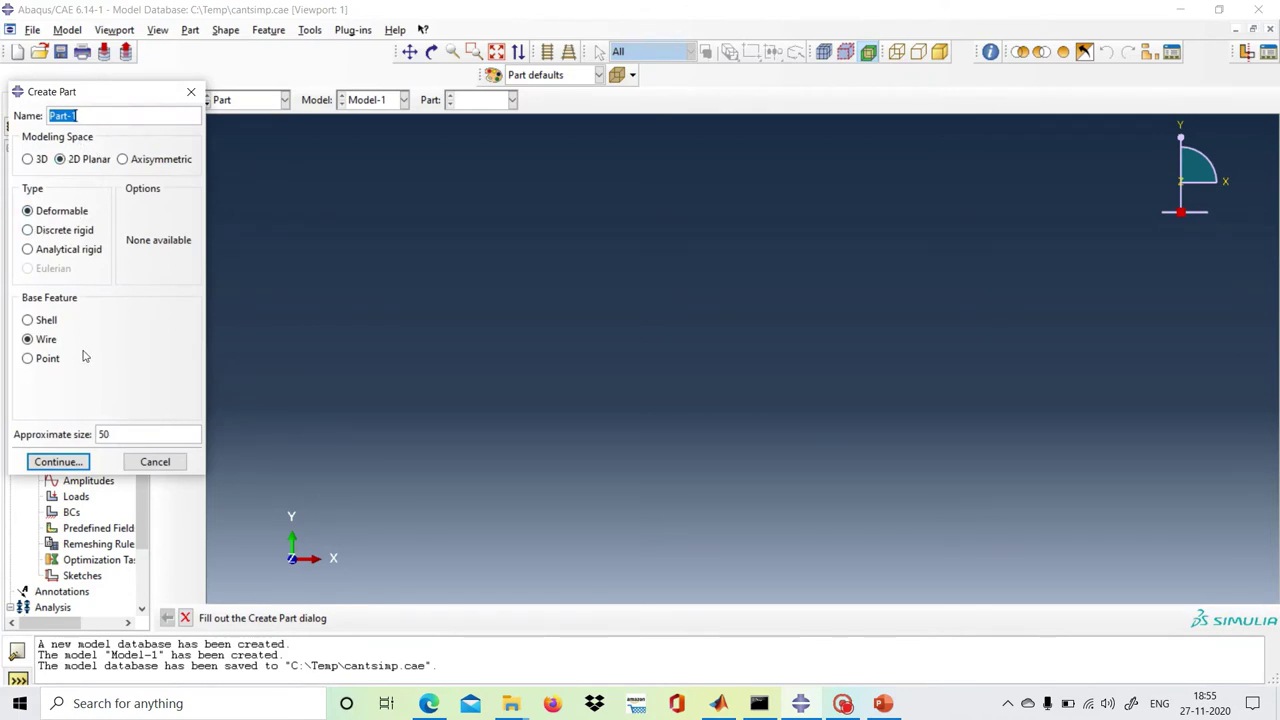
- Set the new wire part's approximate size to 80 and open the sketcher
drag(110, 434, 98, 434)
text(80)
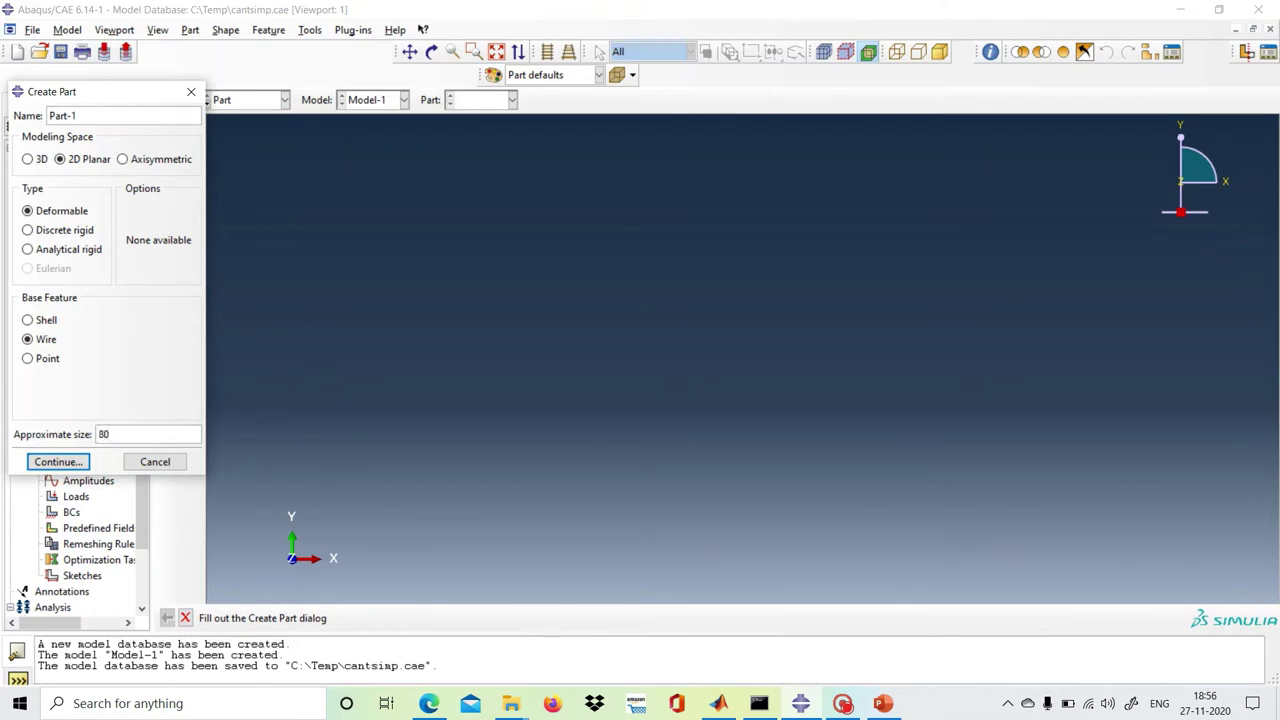
click(63, 461)
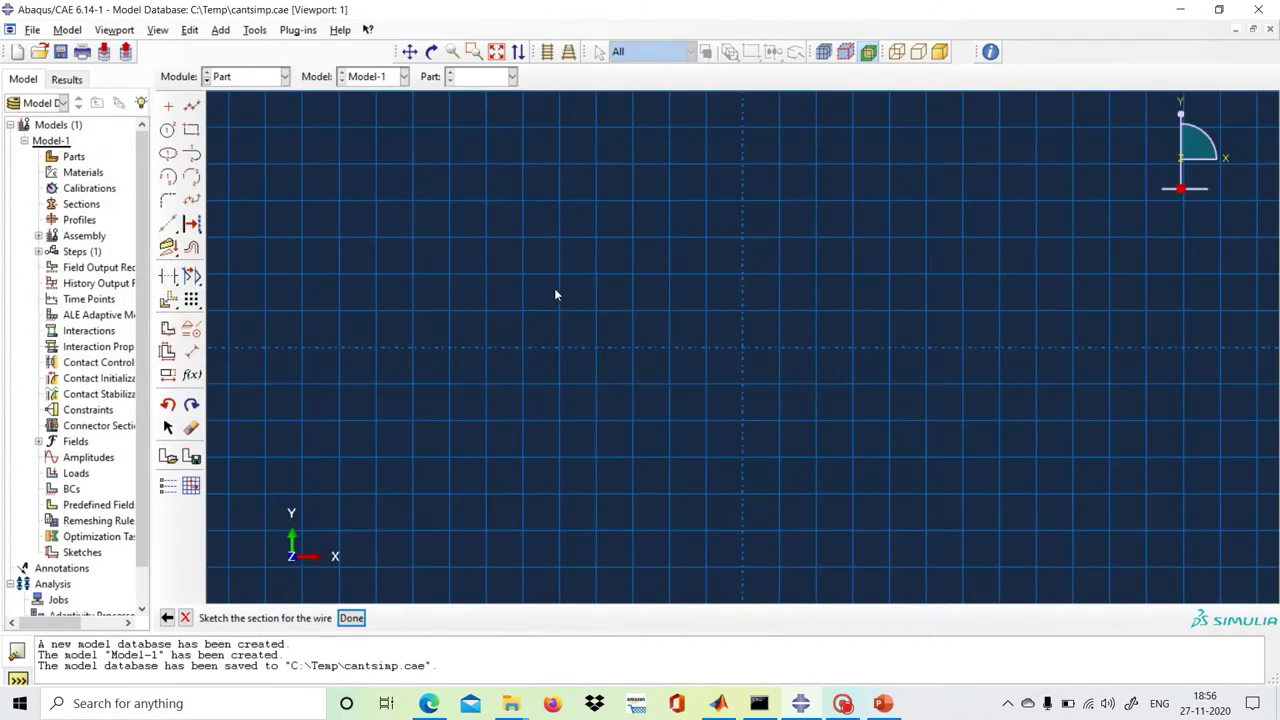
- Add isolated sketch points along the x-axis, entering 6,0 and 19.5,0
click(168, 106)
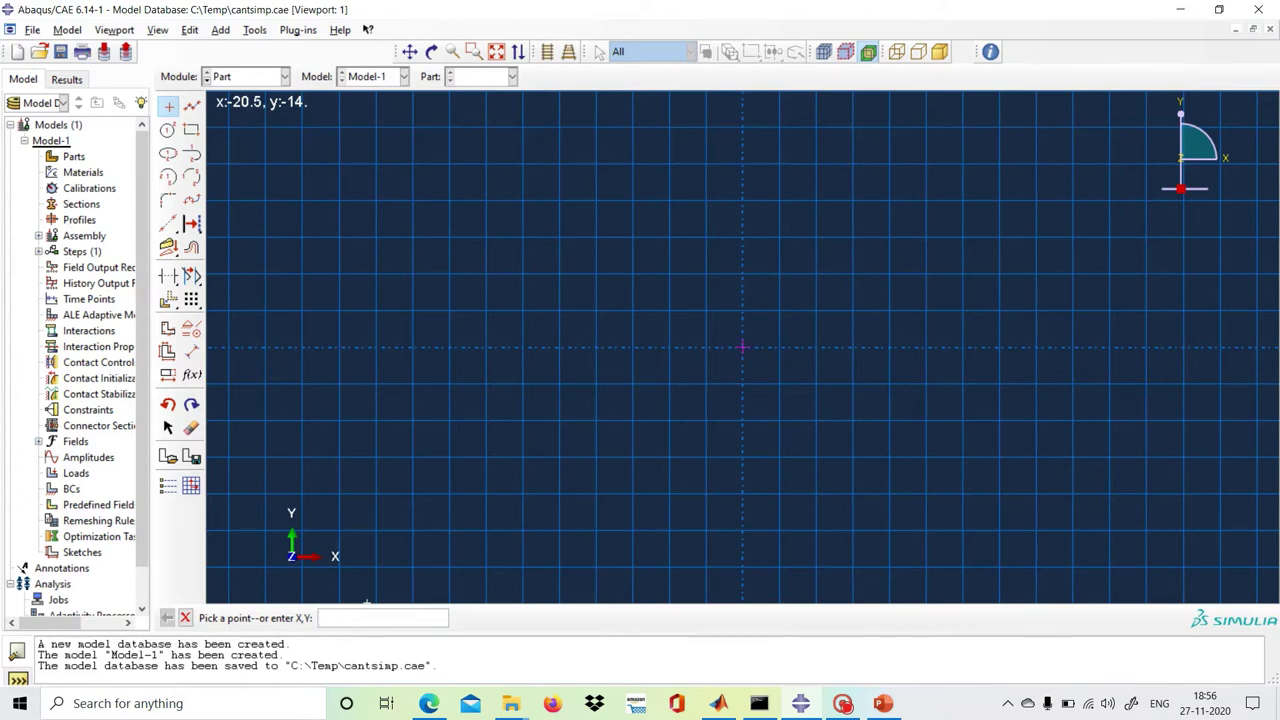
text(6,0)
key(Return)
key(Return)
text(19.5,0)
key(Return)
- Draw a connected line from the origin through x = 6, 9 and 12 to 19.5
click(192, 106)
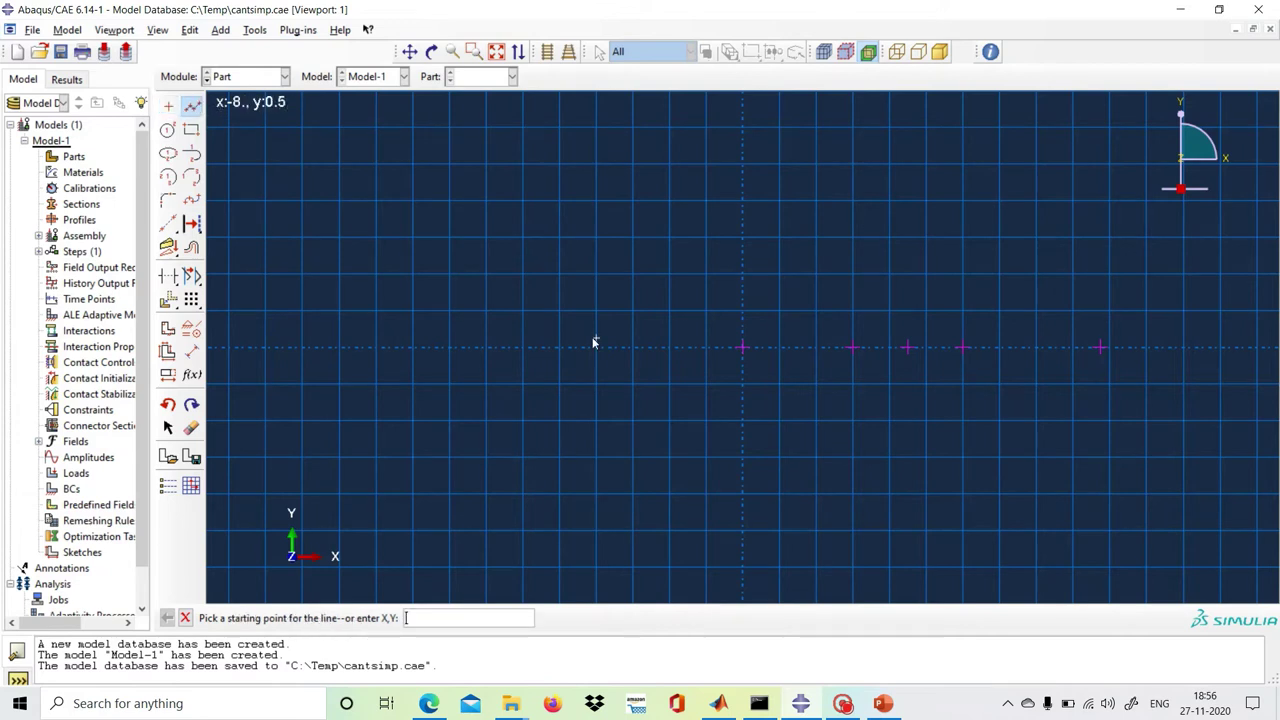
click(742, 347)
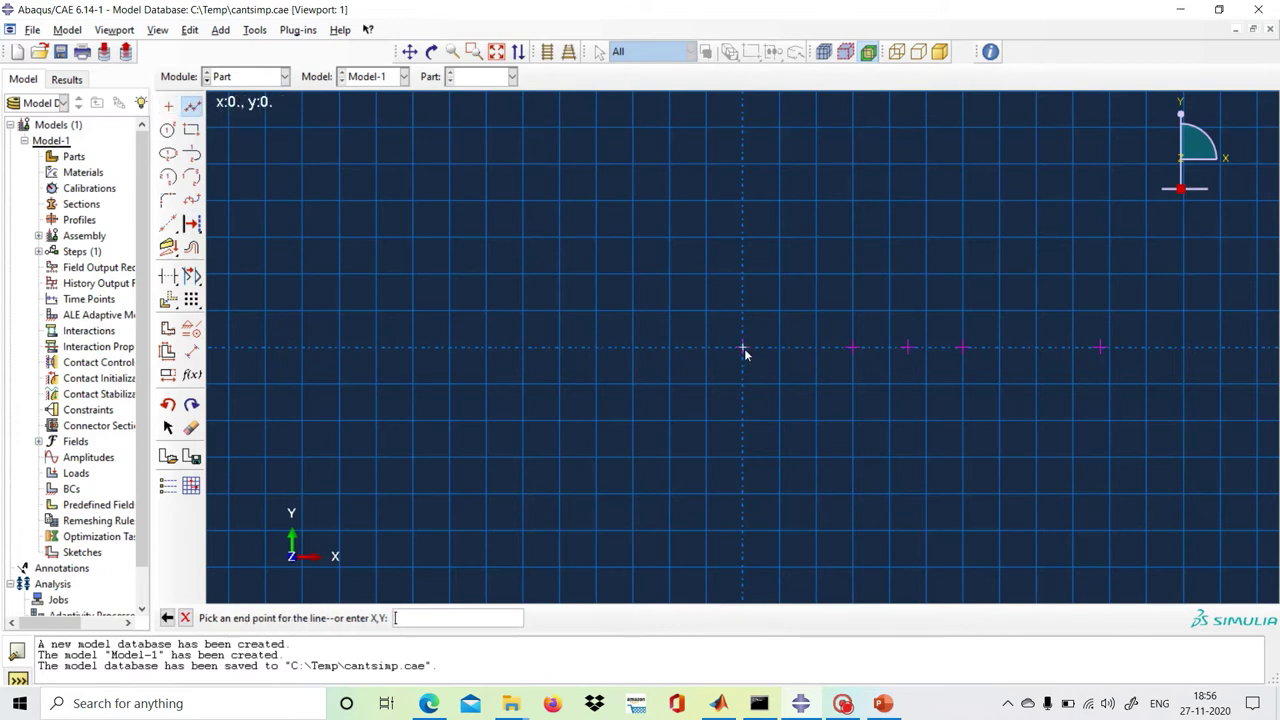
click(852, 347)
click(910, 347)
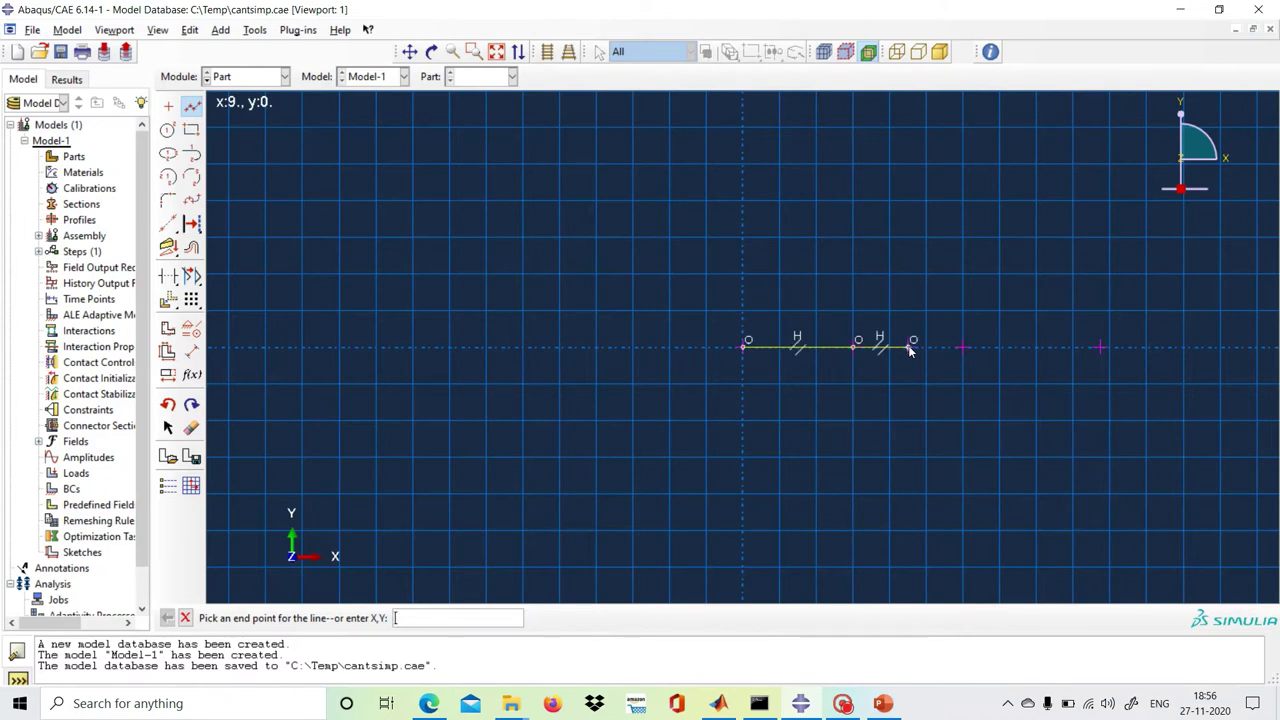
click(965, 347)
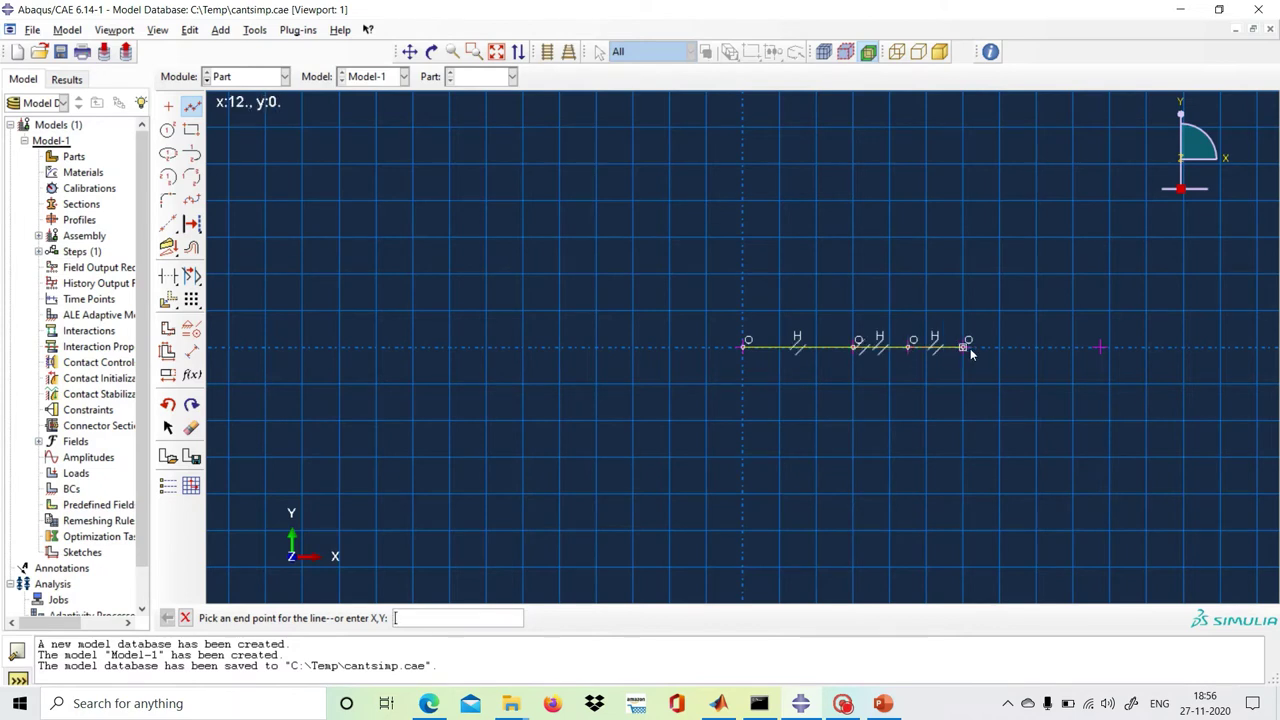
click(1100, 348)
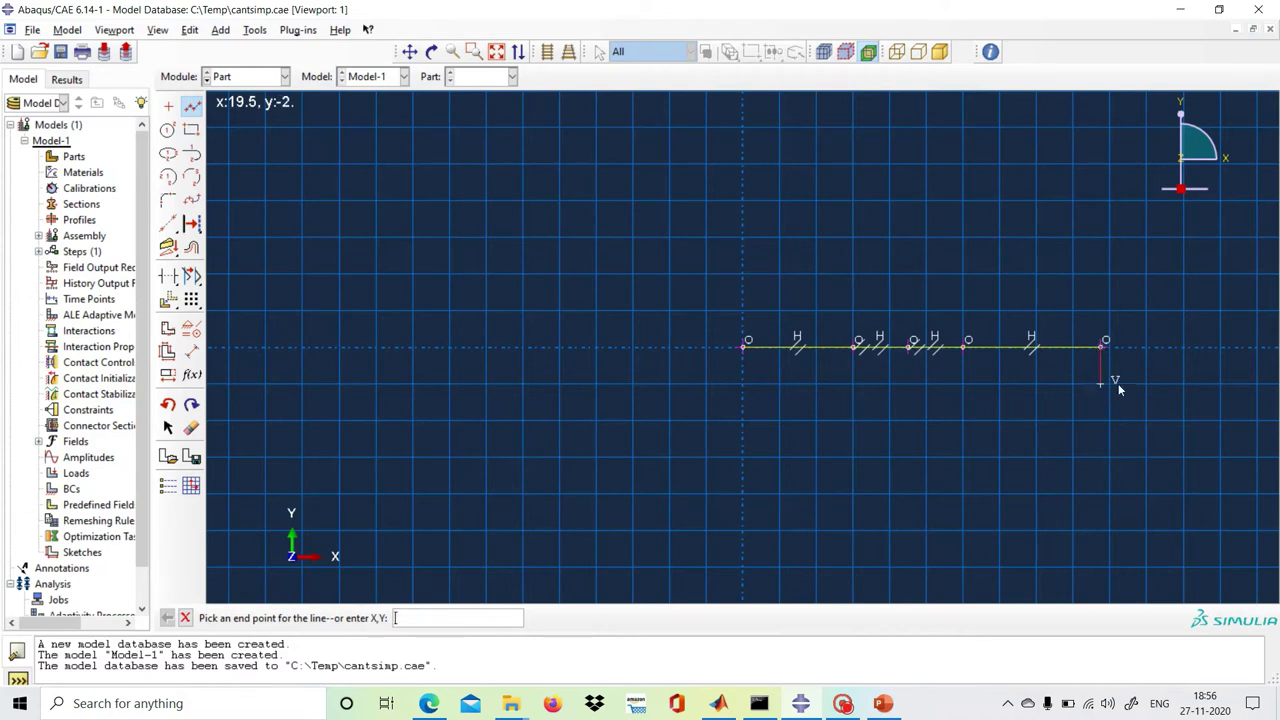
middle_click(1119, 386)
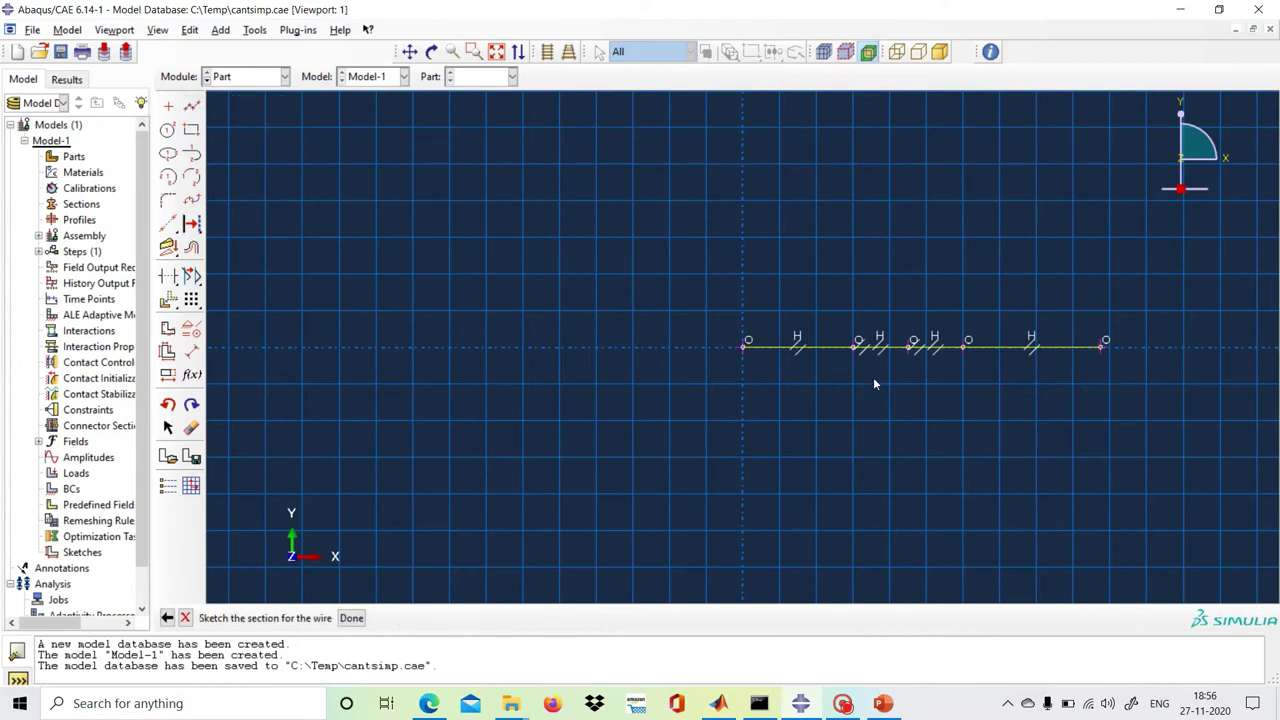
- Finish the sketch to create wire Part-1 and switch to the Property module
click(352, 618)
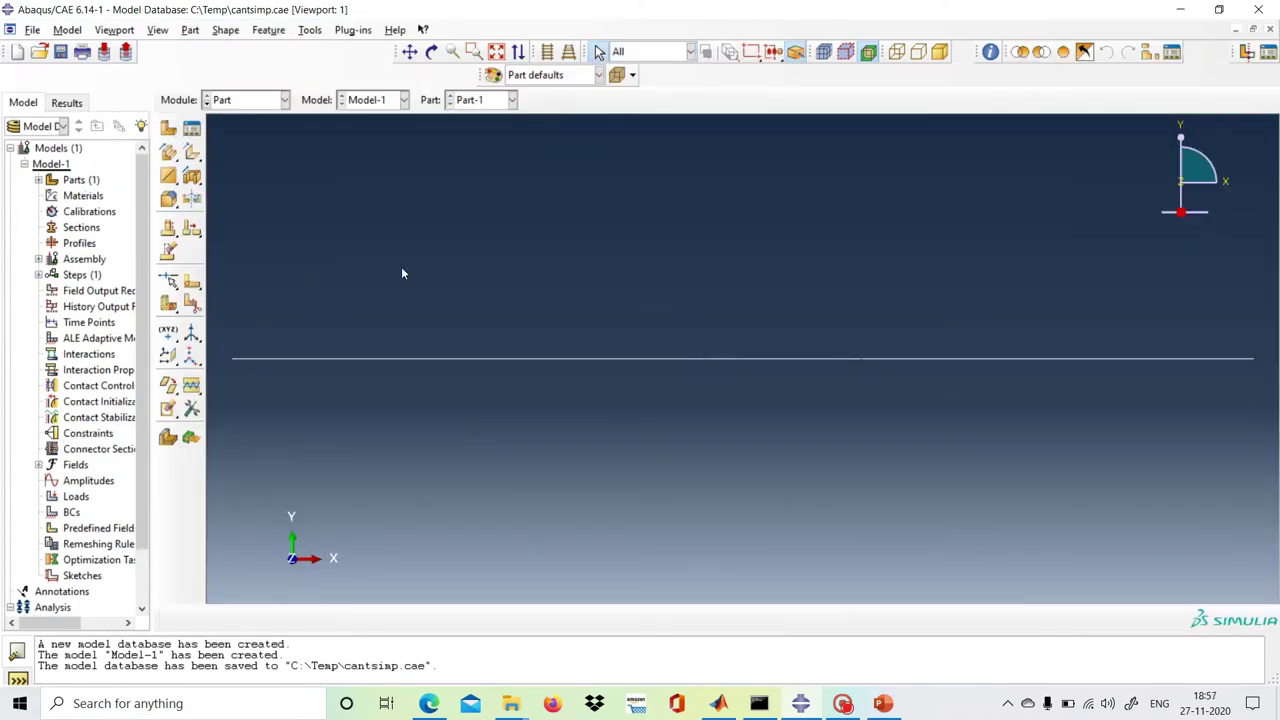
click(285, 104)
click(265, 134)
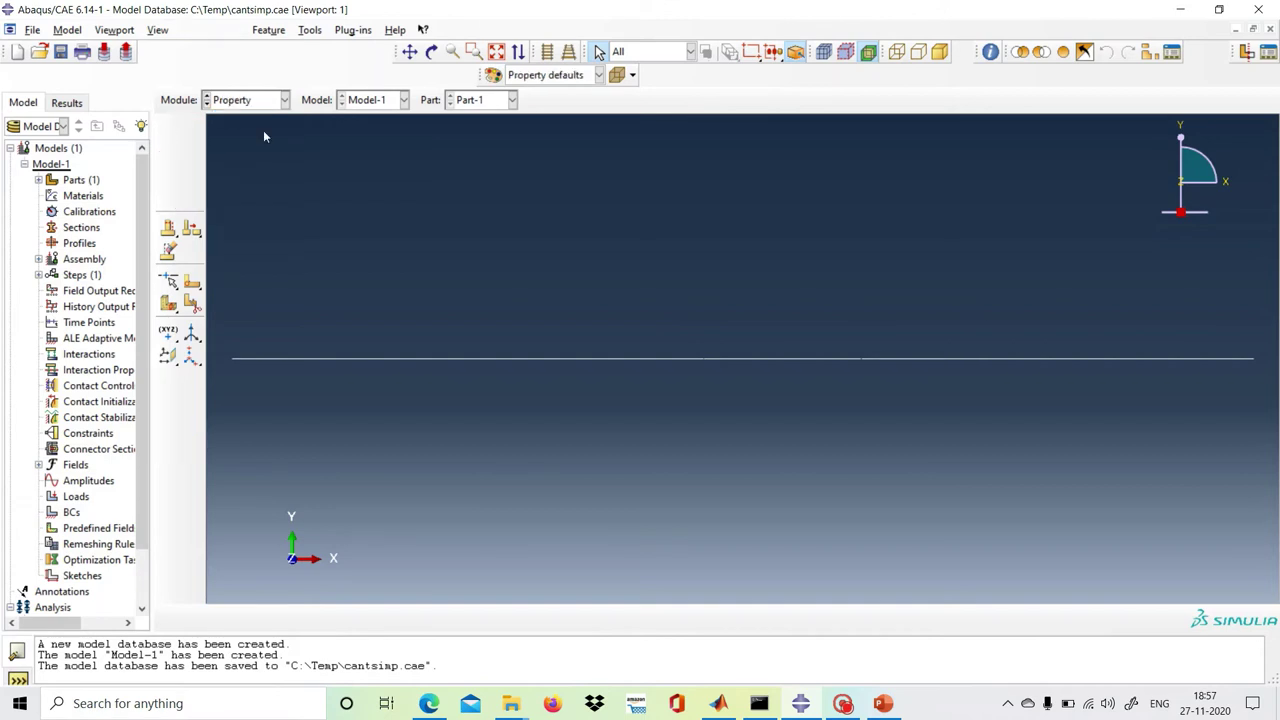
- Create Material-1 with elastic behaviour: Young's modulus 25e11, Poisson's ratio 0
click(167, 130)
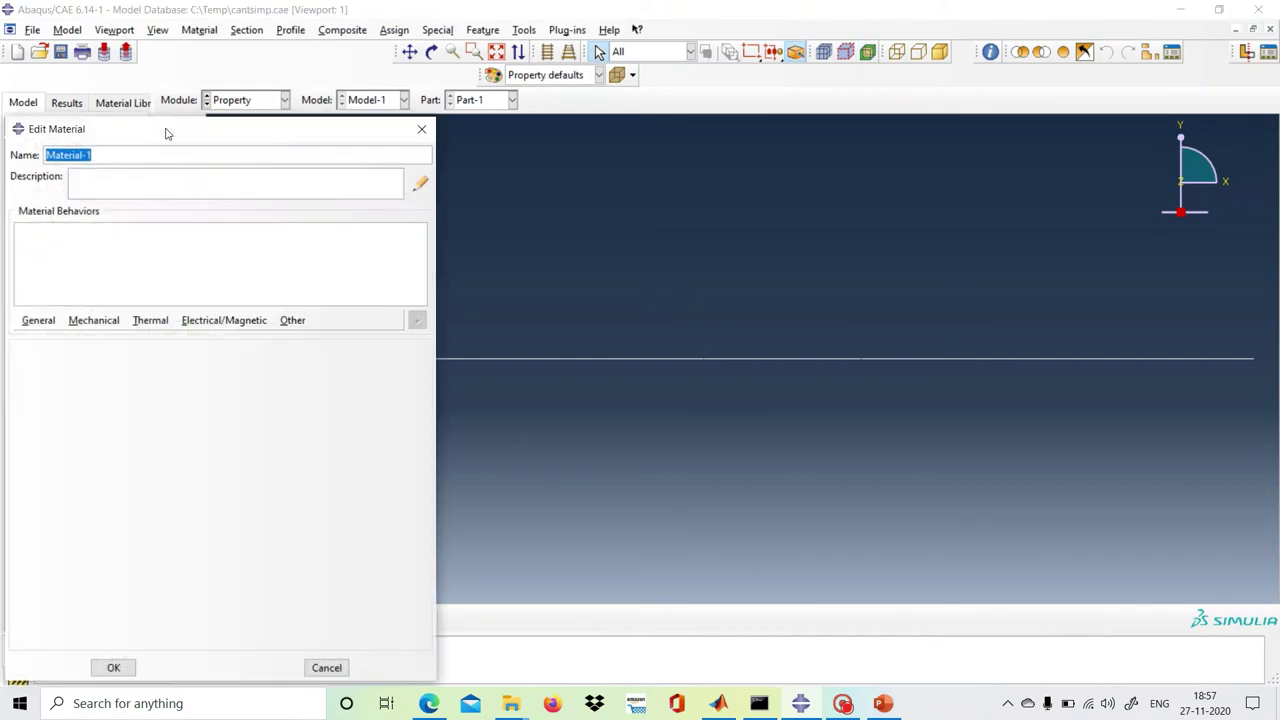
click(98, 321)
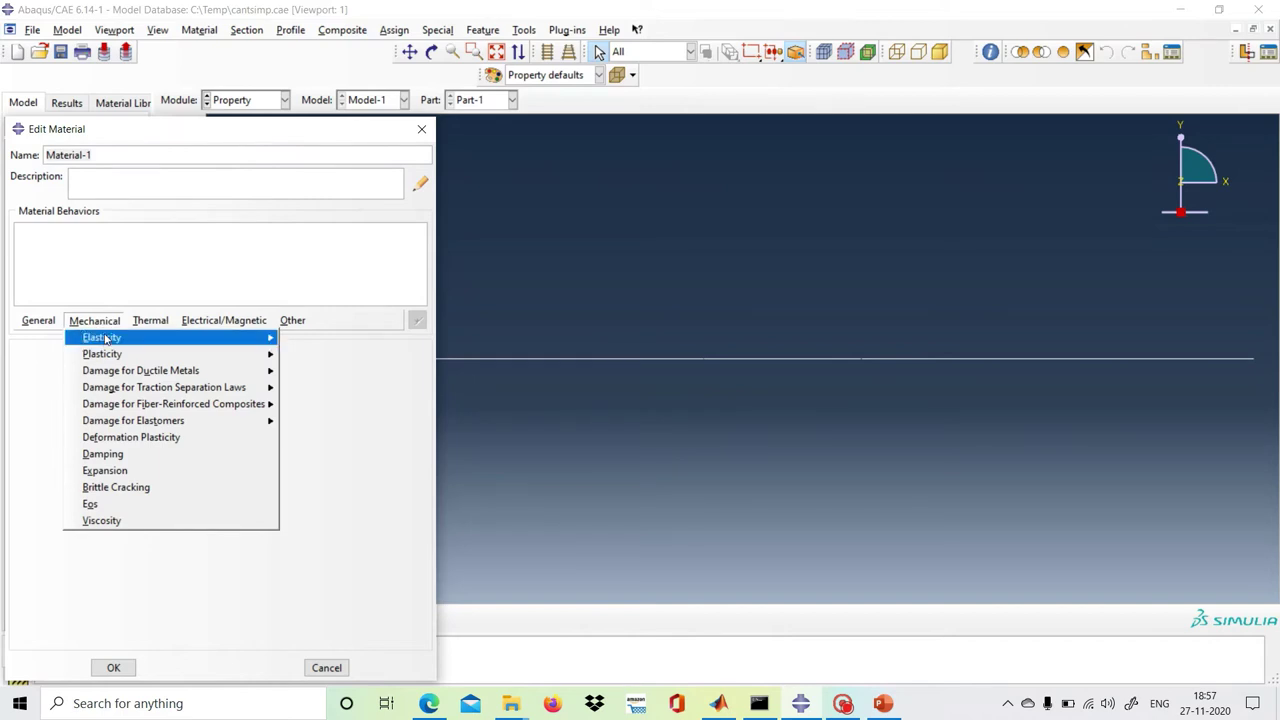
mouse_move(108, 340)
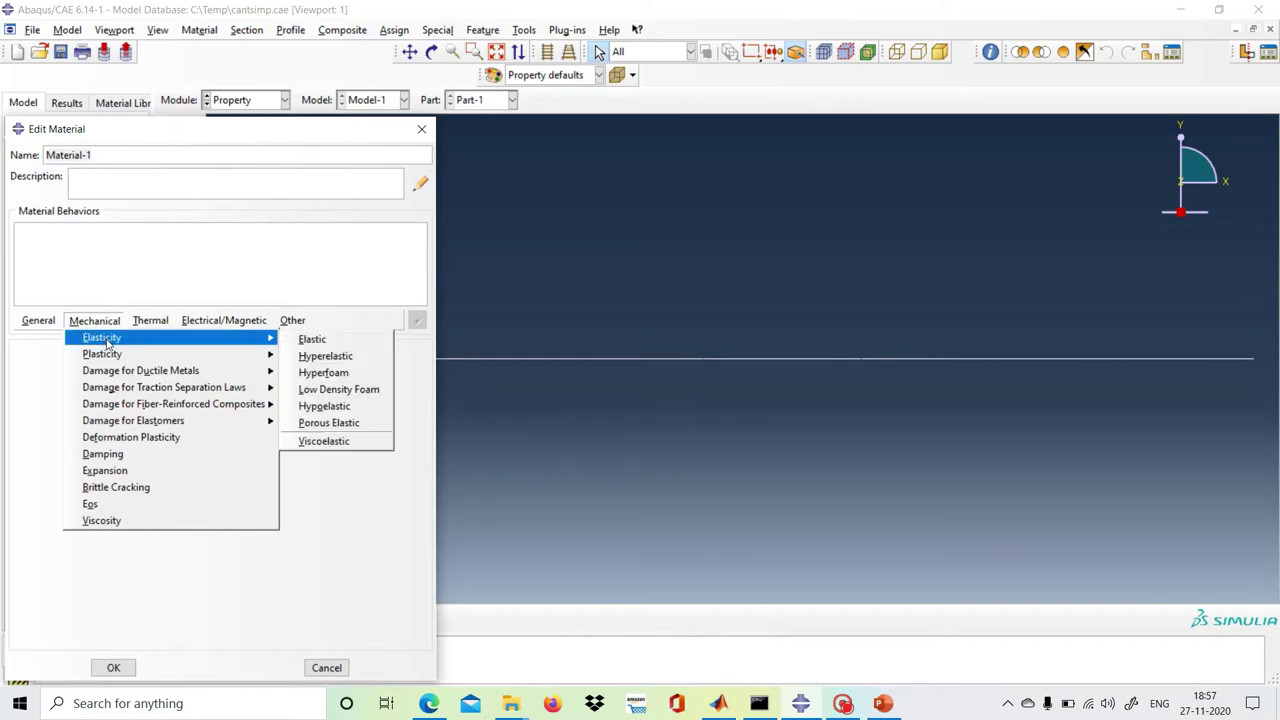
click(316, 340)
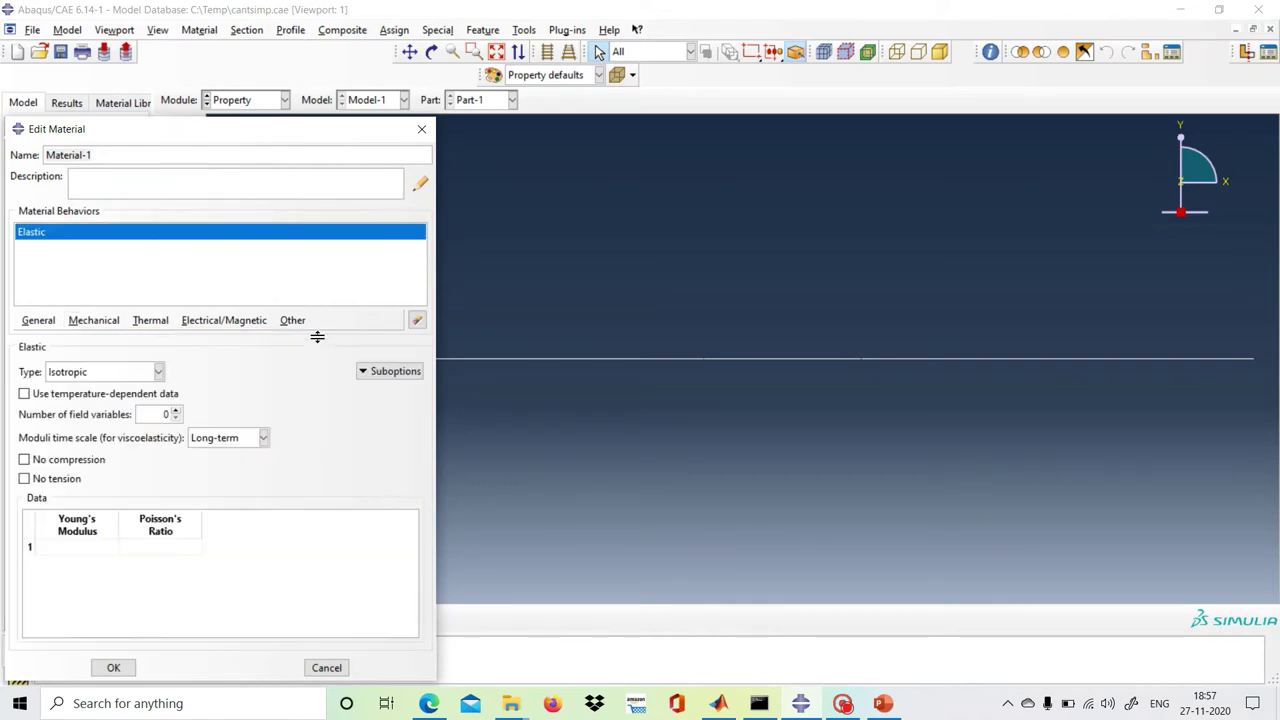
click(99, 548)
click(99, 548)
text(5e11)
click(163, 550)
text(0)
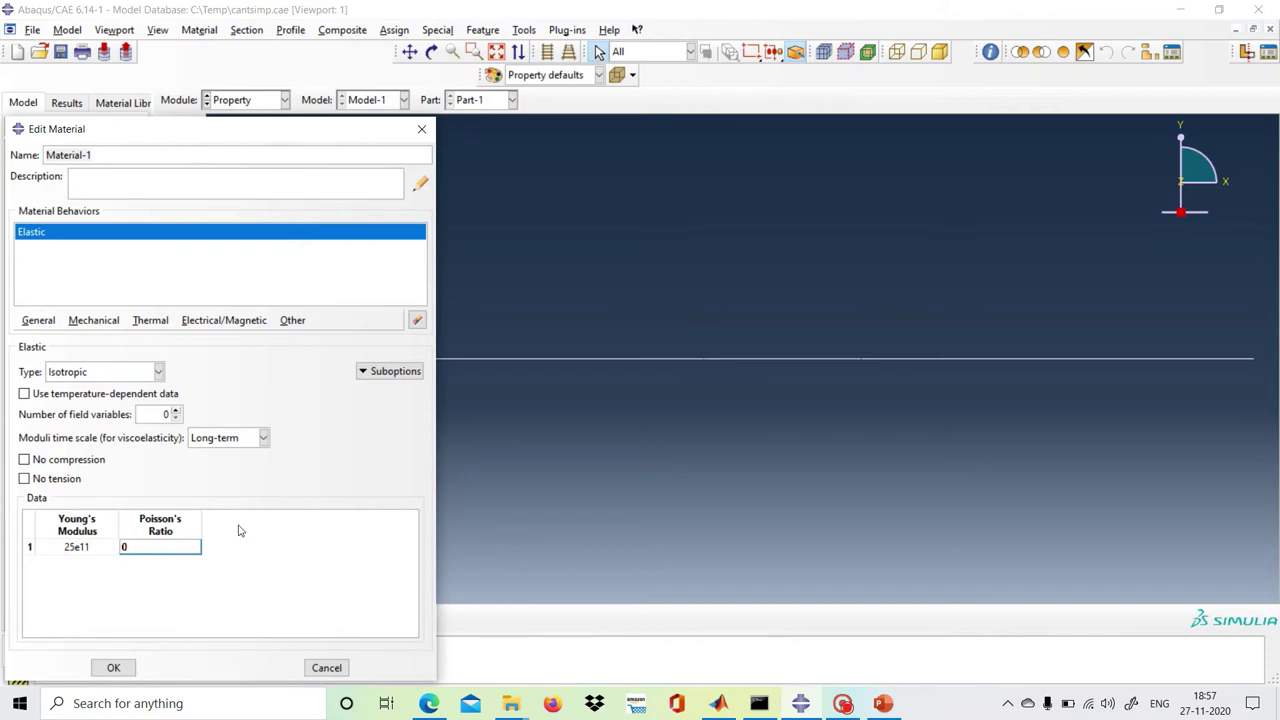
click(117, 668)
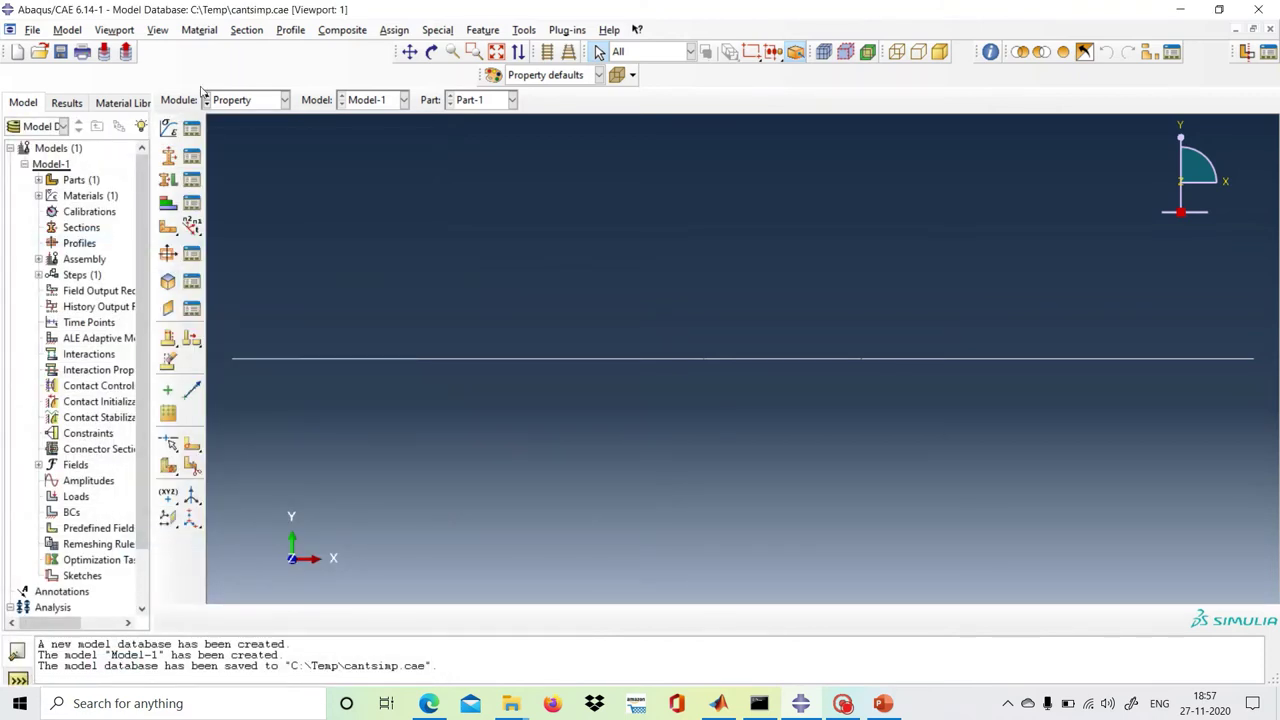
- Start a beam section and create a new rectangular beam profile for it
click(169, 157)
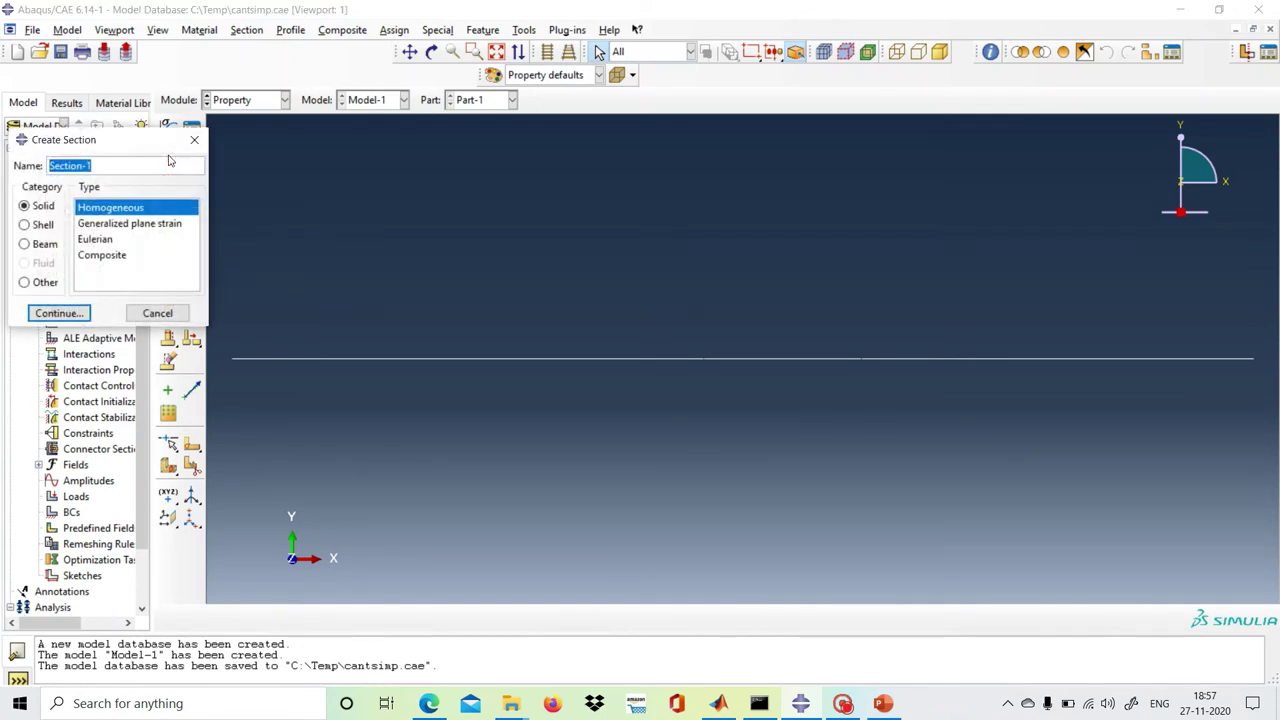
click(32, 244)
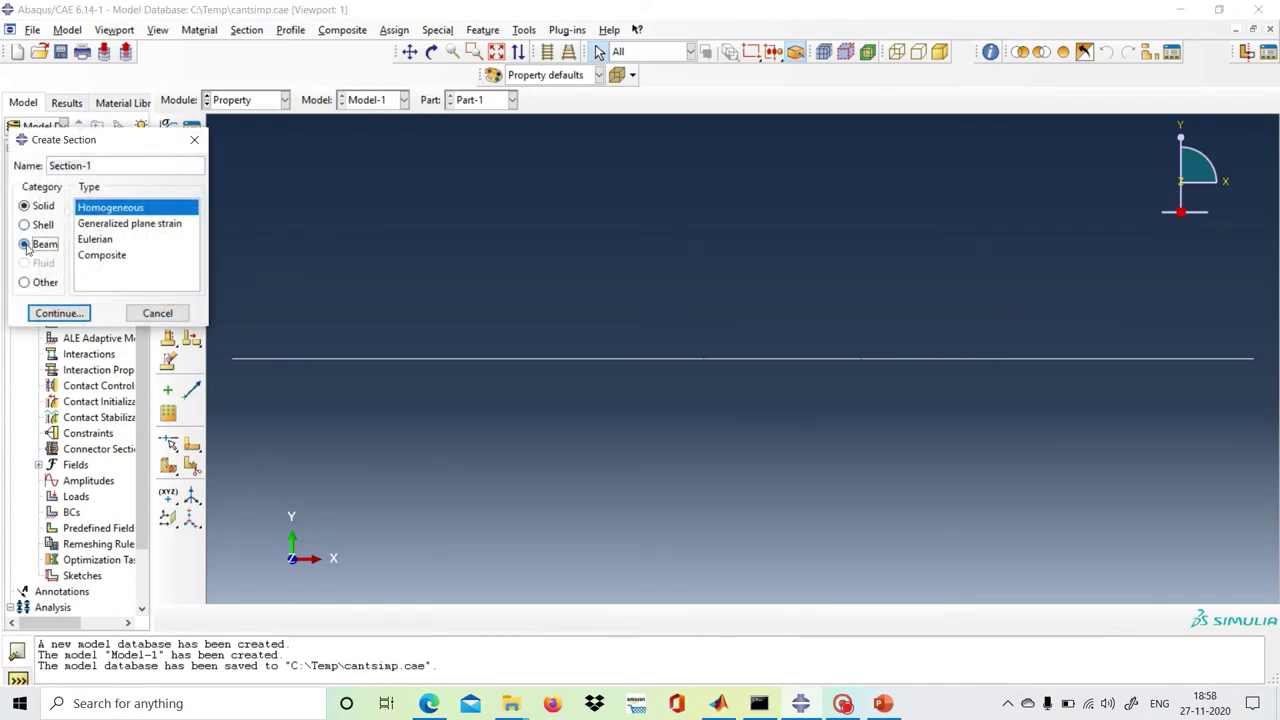
click(43, 315)
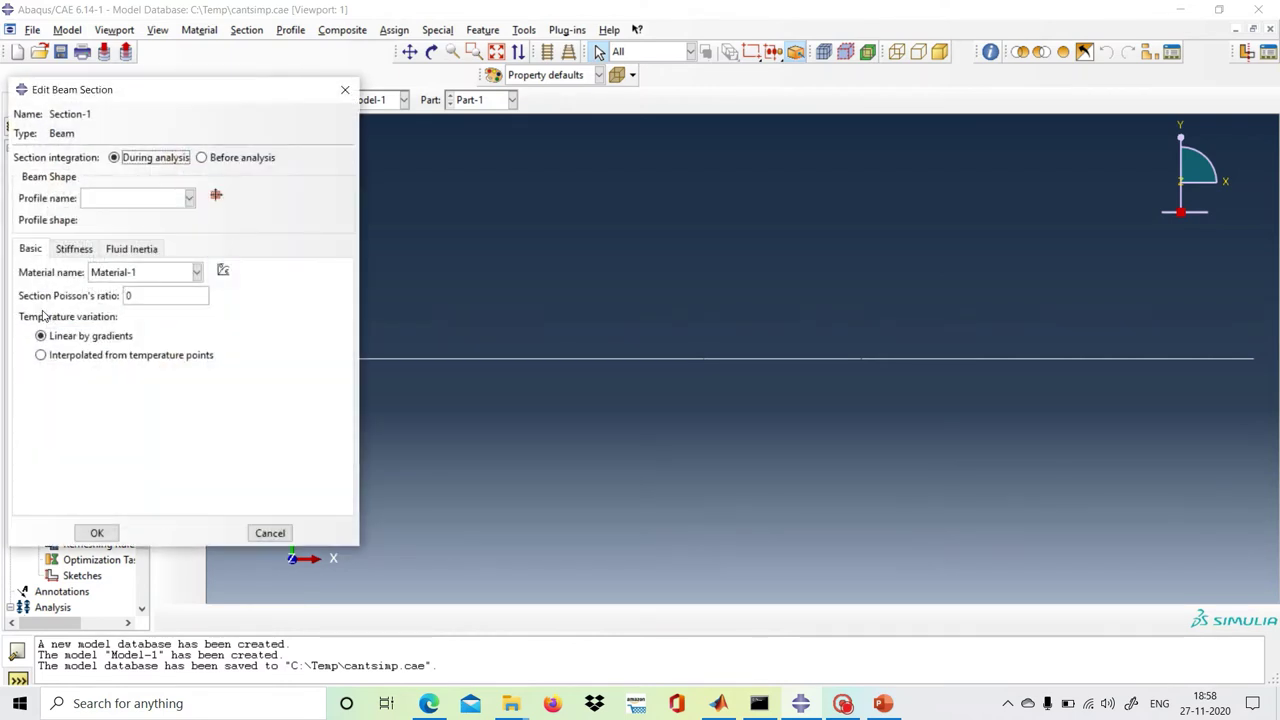
click(216, 196)
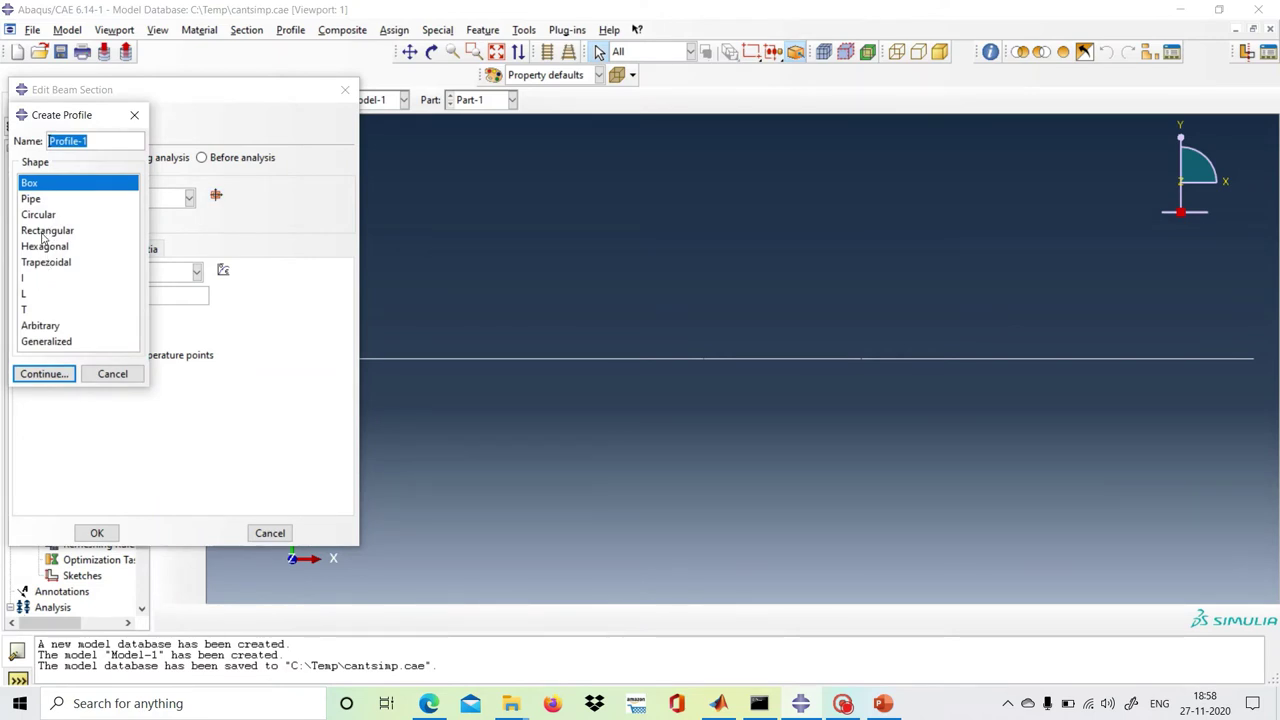
click(45, 231)
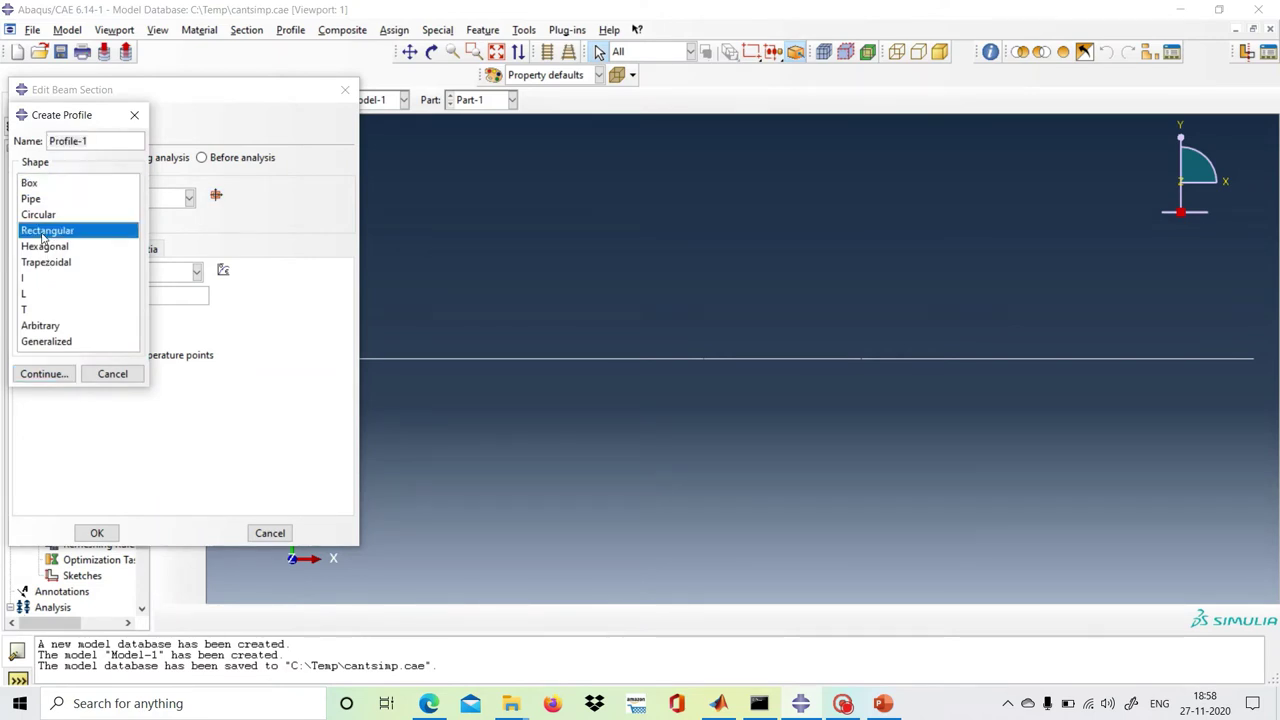
click(45, 374)
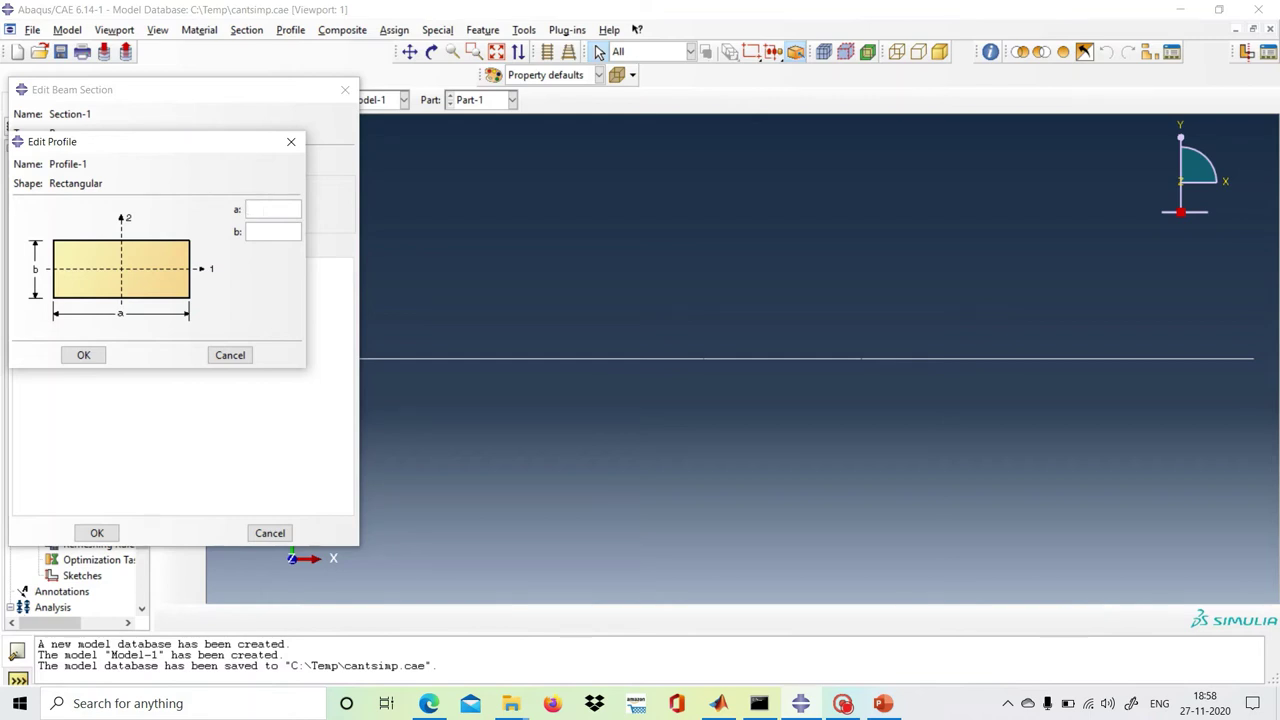
- Size rectangular Profile-1 with a = 0.3, b = 0.4 and save beam Section-1 using it
text(0)
text(0.2)
key(BackSpace)
text(3)
click(258, 231)
key(BackSpace)
text(4)
click(85, 355)
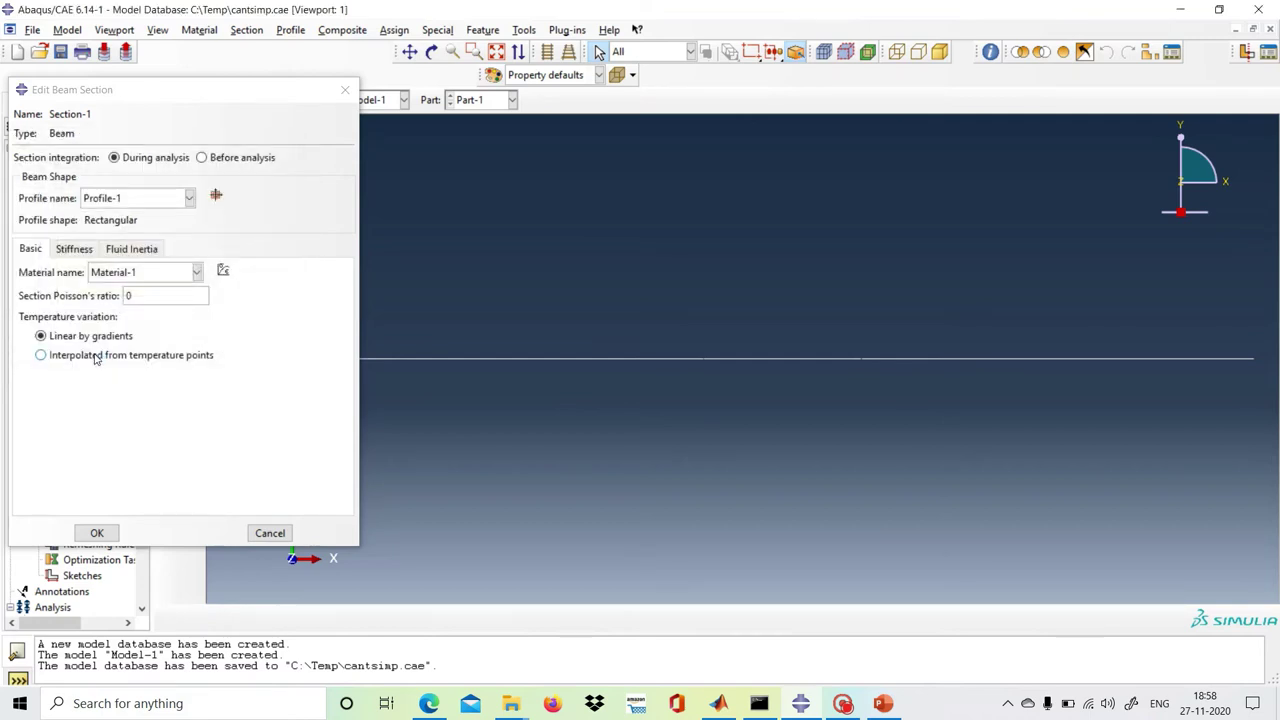
click(96, 533)
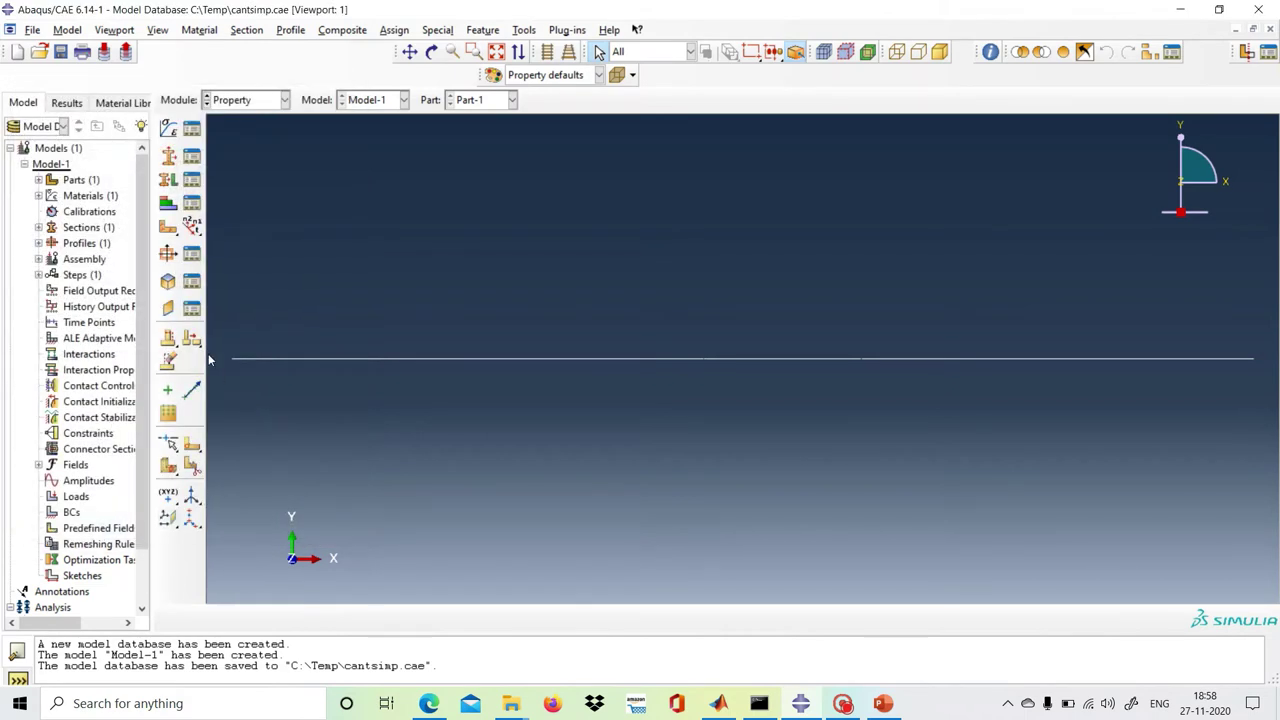
- Box-select the whole beam and assign Section-1 to it
click(168, 180)
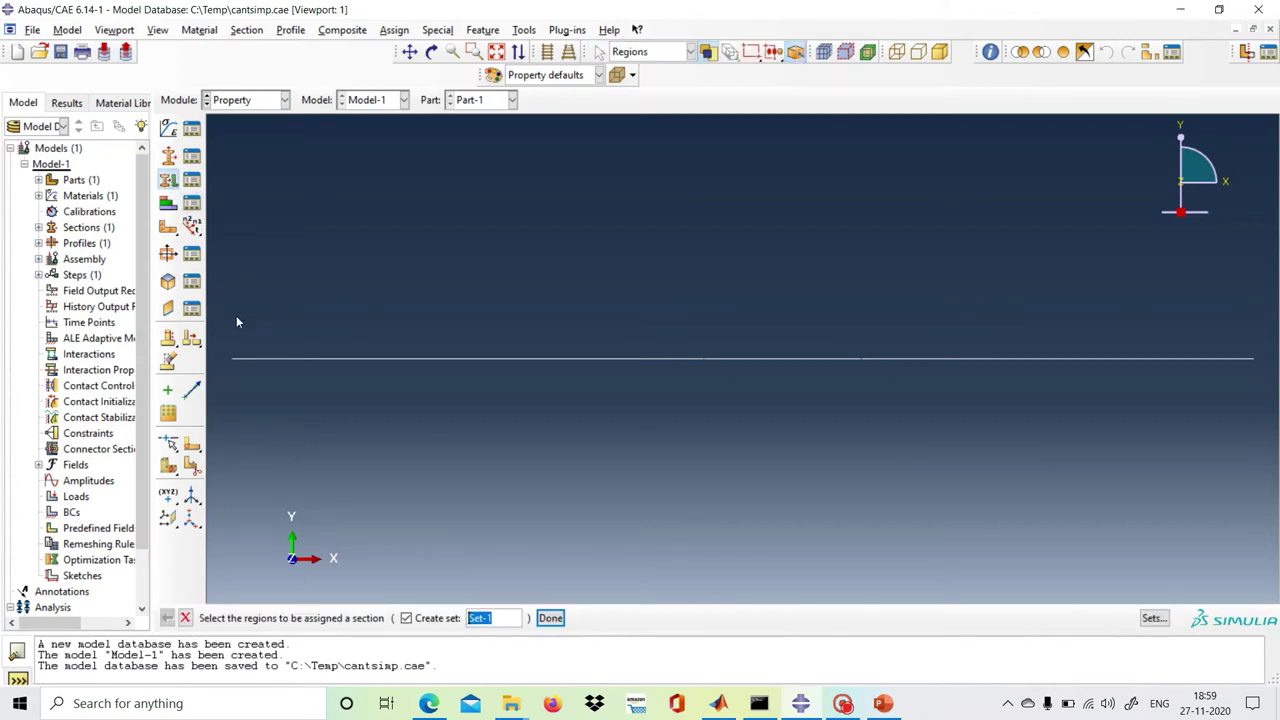
drag(236, 317, 1277, 424)
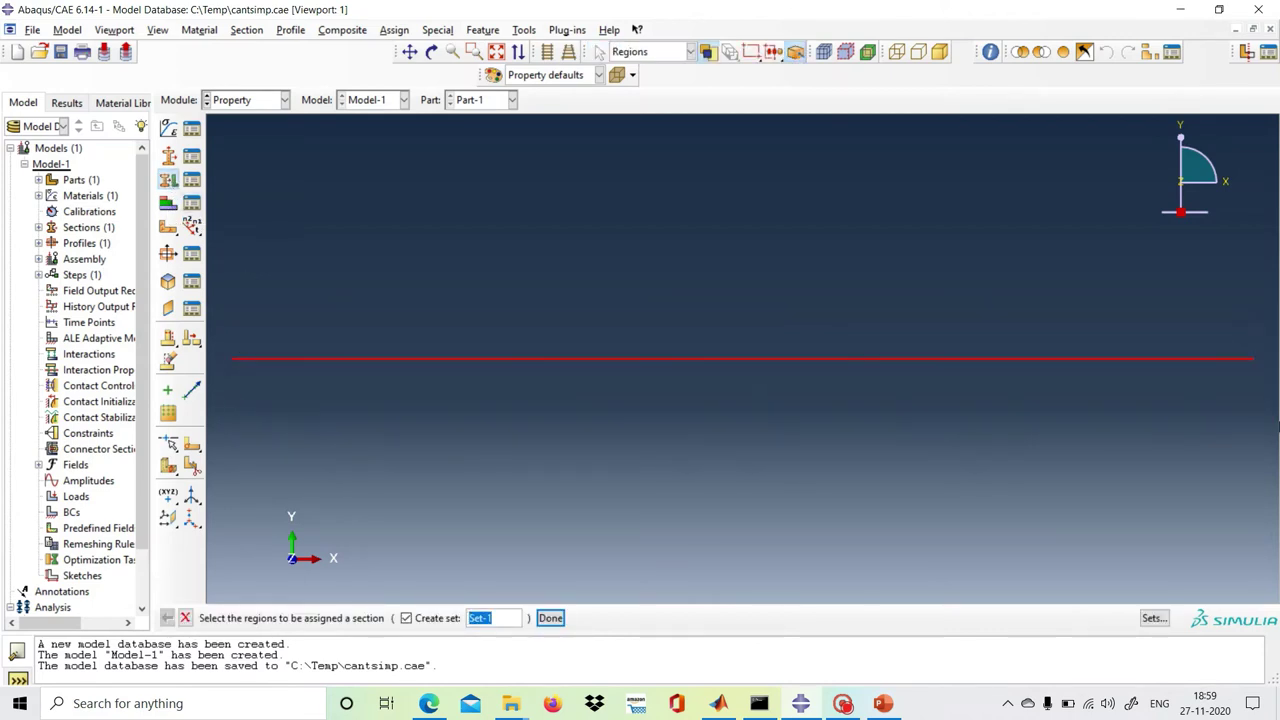
click(550, 618)
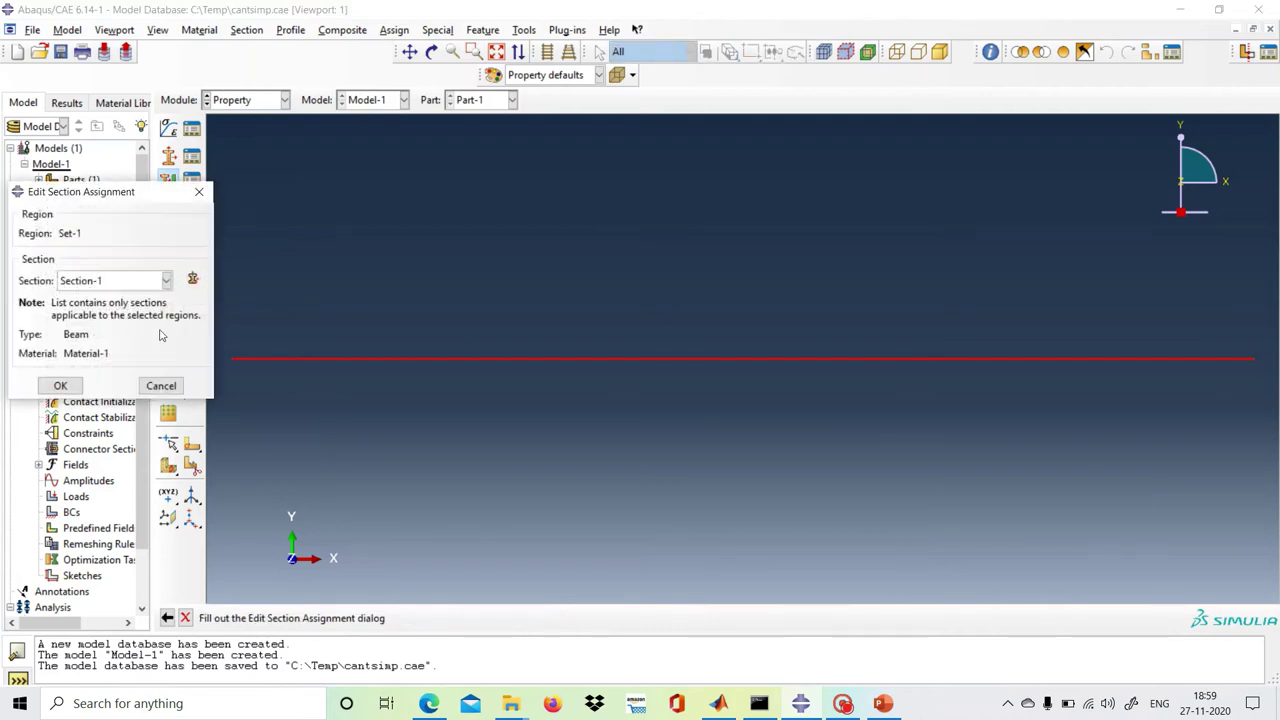
click(72, 384)
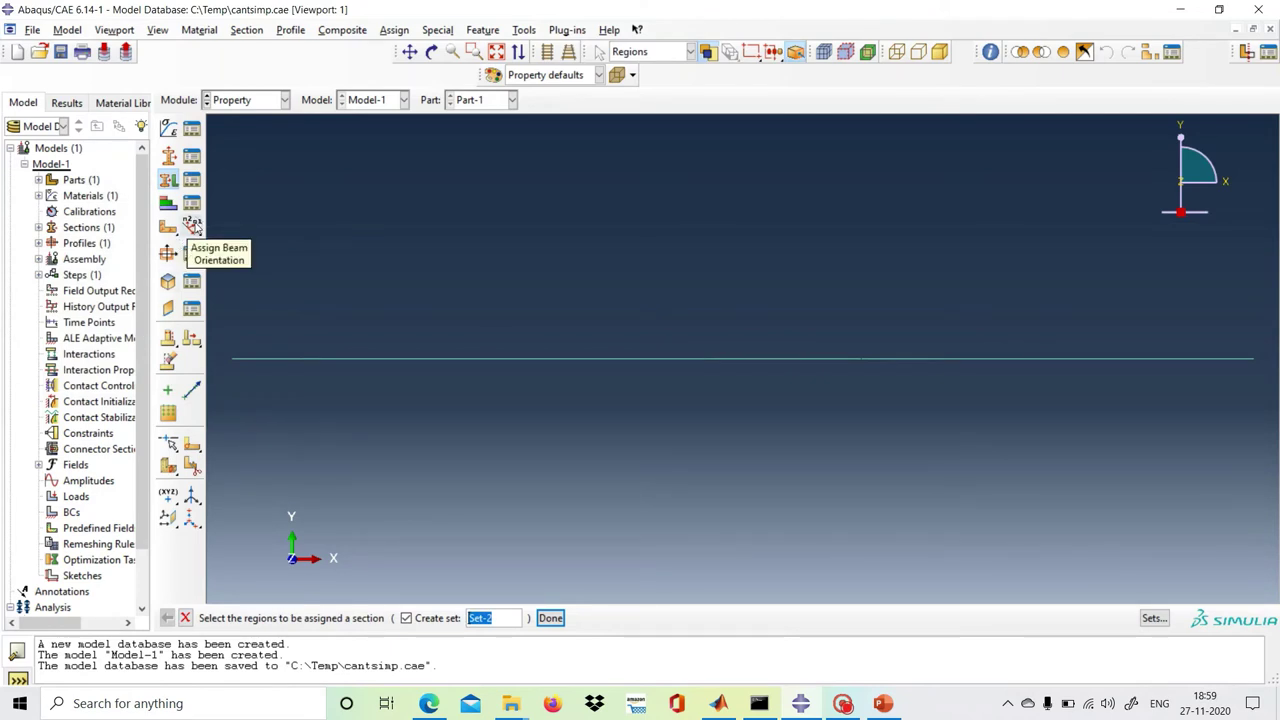
- Assign the whole beam a section orientation with n1 direction 0.0,0.0,-1.0
click(194, 225)
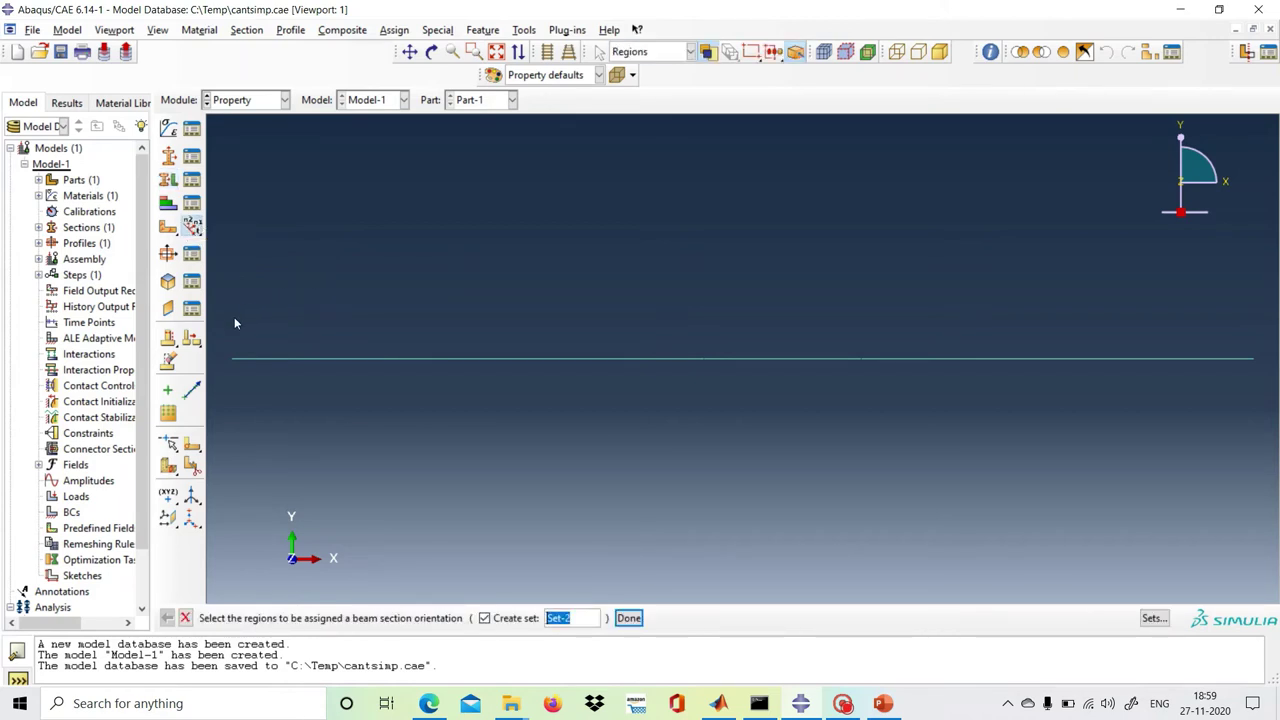
drag(234, 318, 1277, 376)
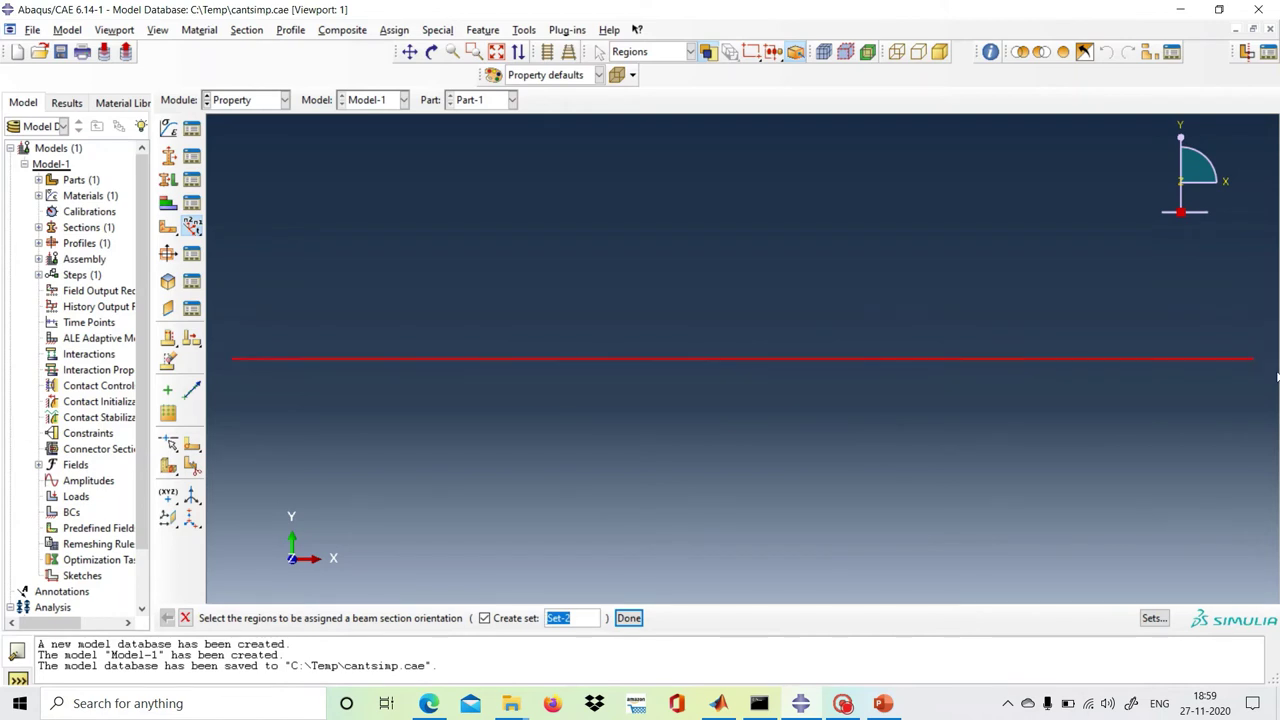
click(628, 617)
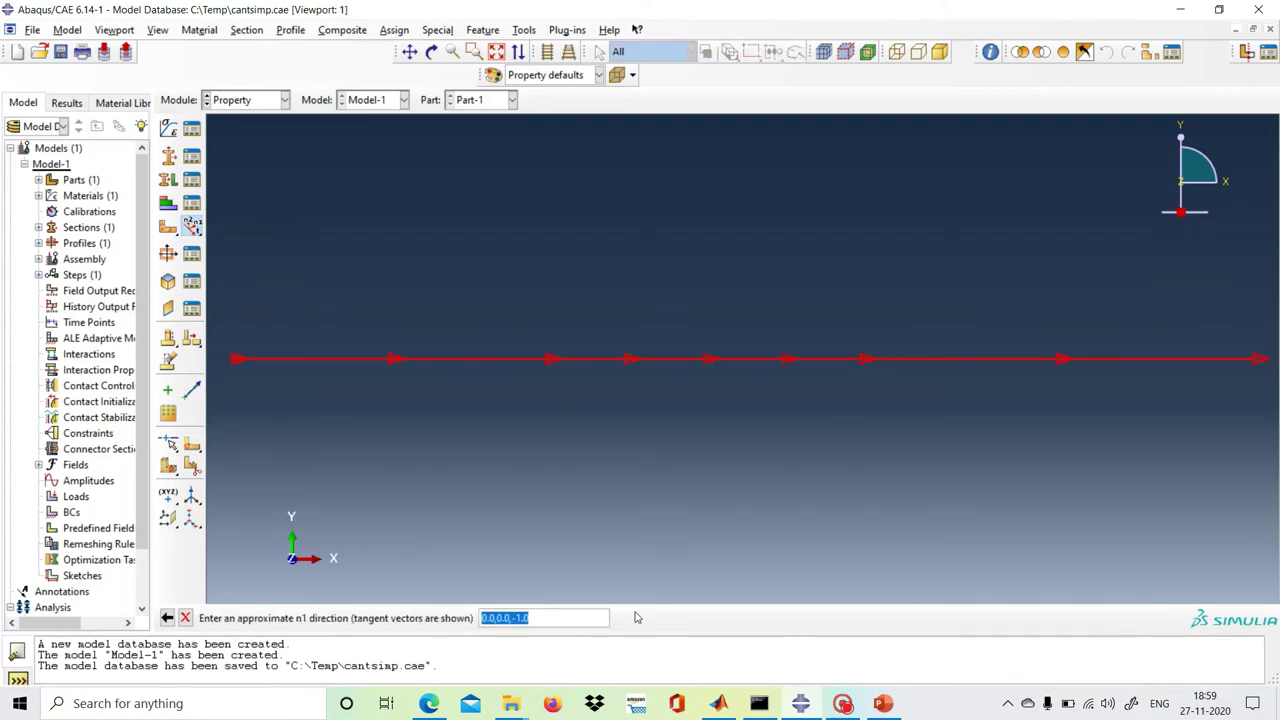
key(Return)
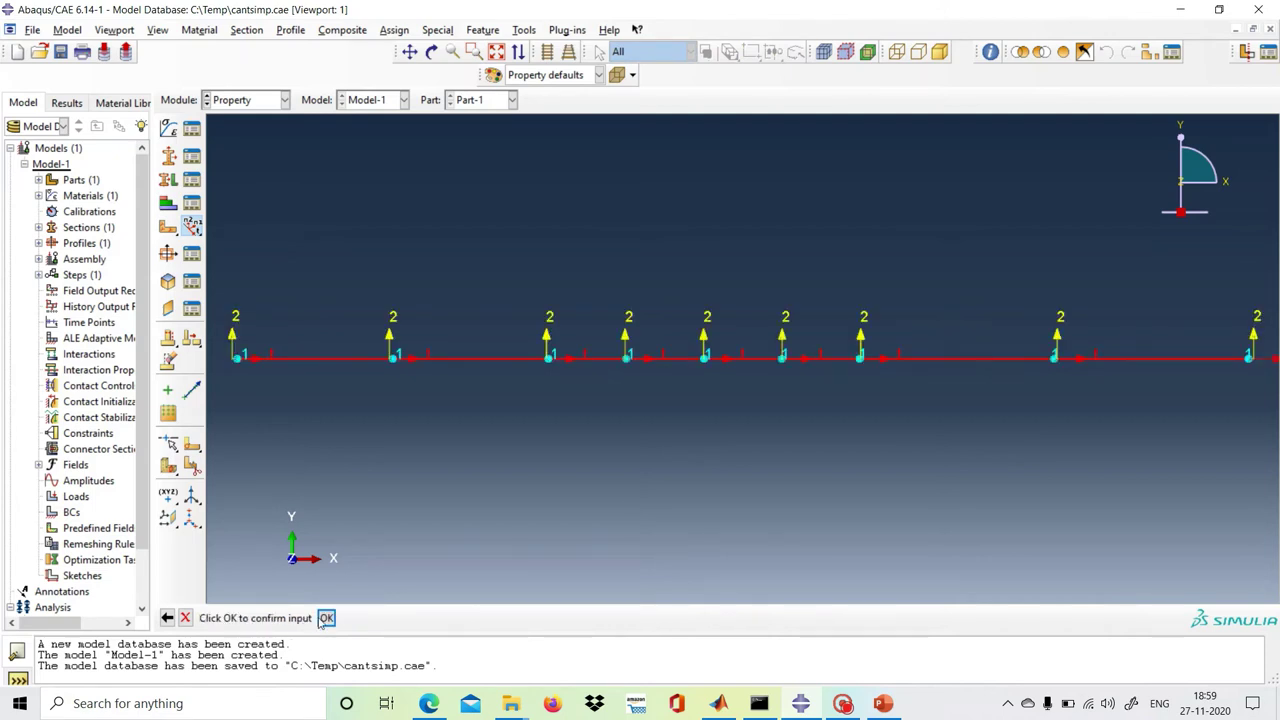
click(326, 618)
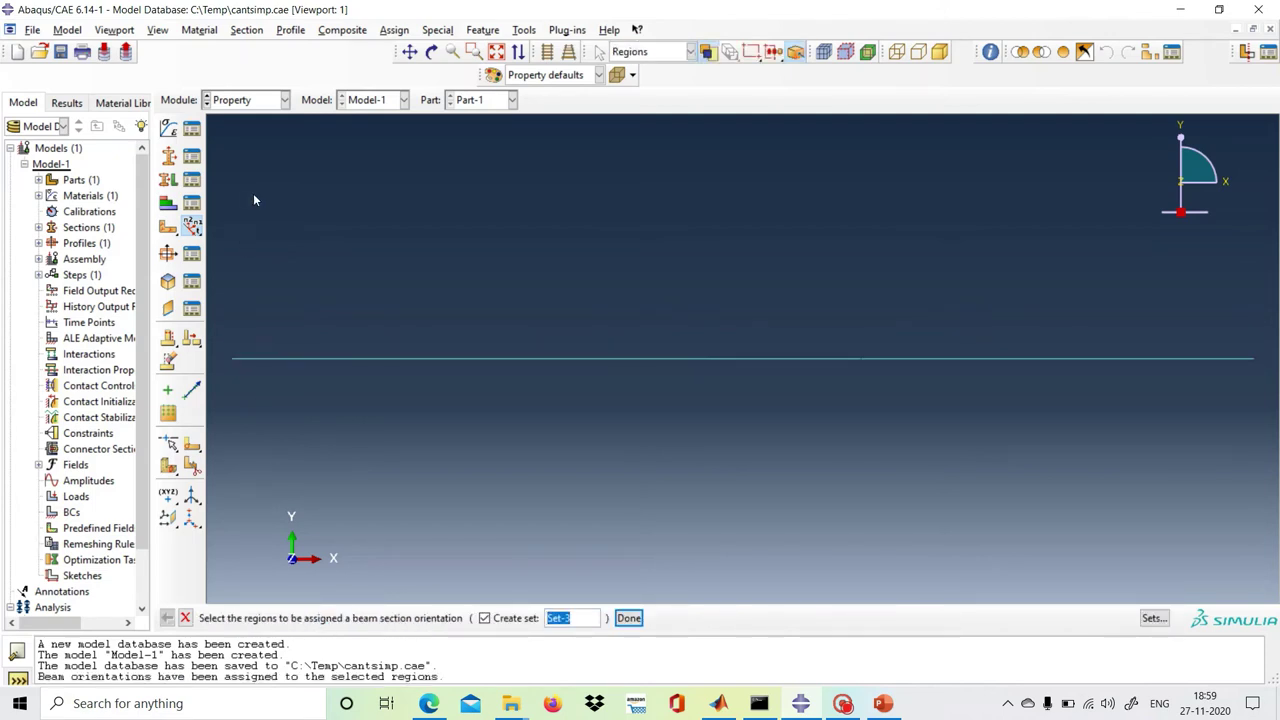
click(286, 101)
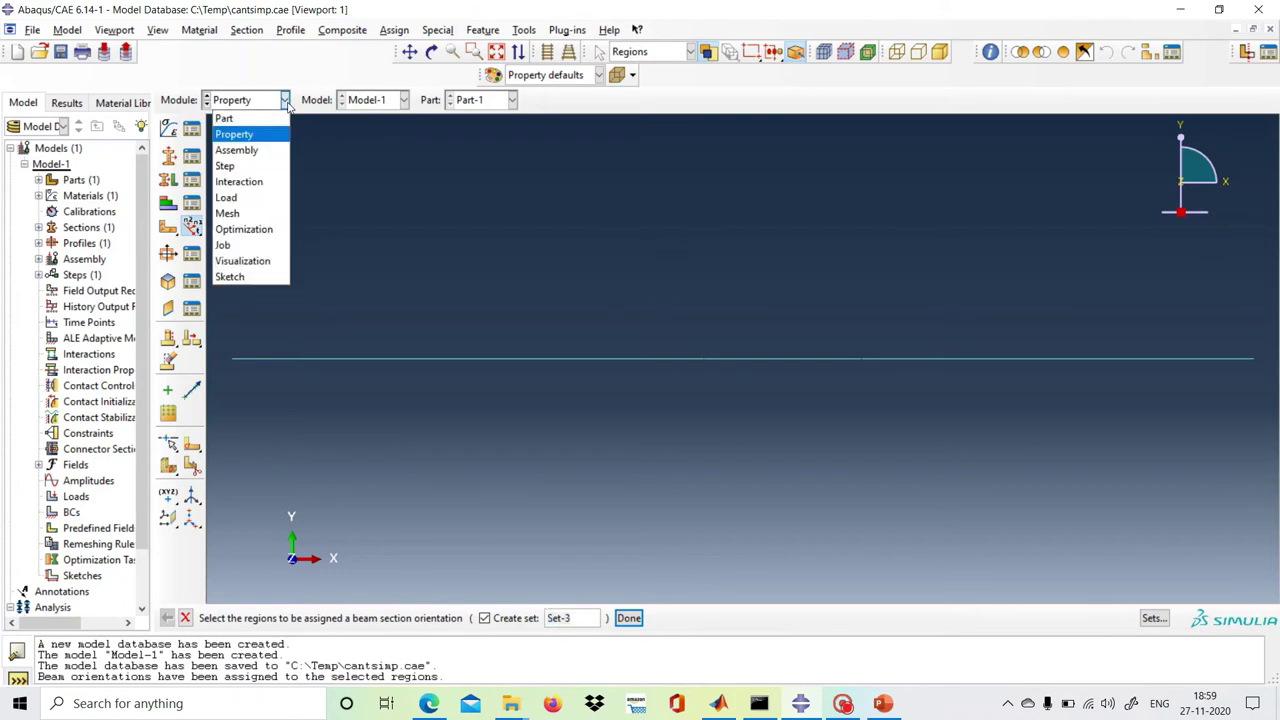
- In the Assembly module, add a dependent instance of Part-1
click(252, 150)
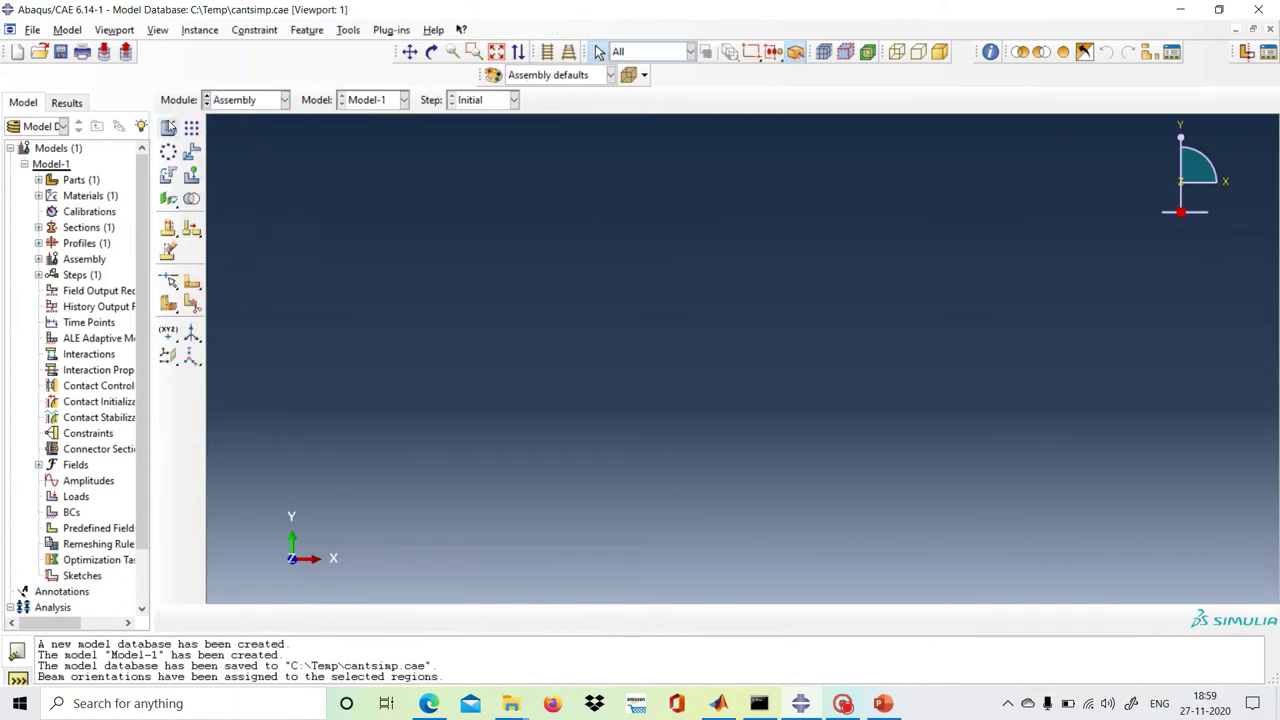
click(168, 127)
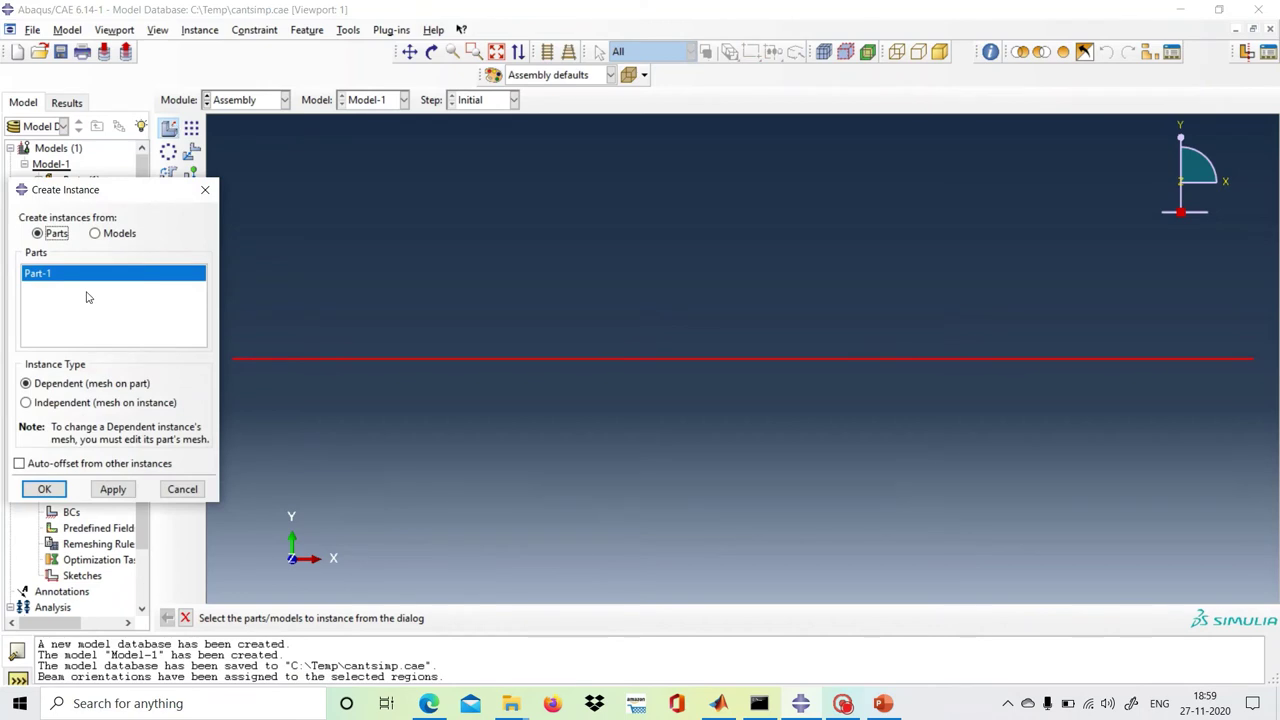
click(46, 489)
click(285, 101)
- Create a Static, General analysis step named Step-1
click(250, 167)
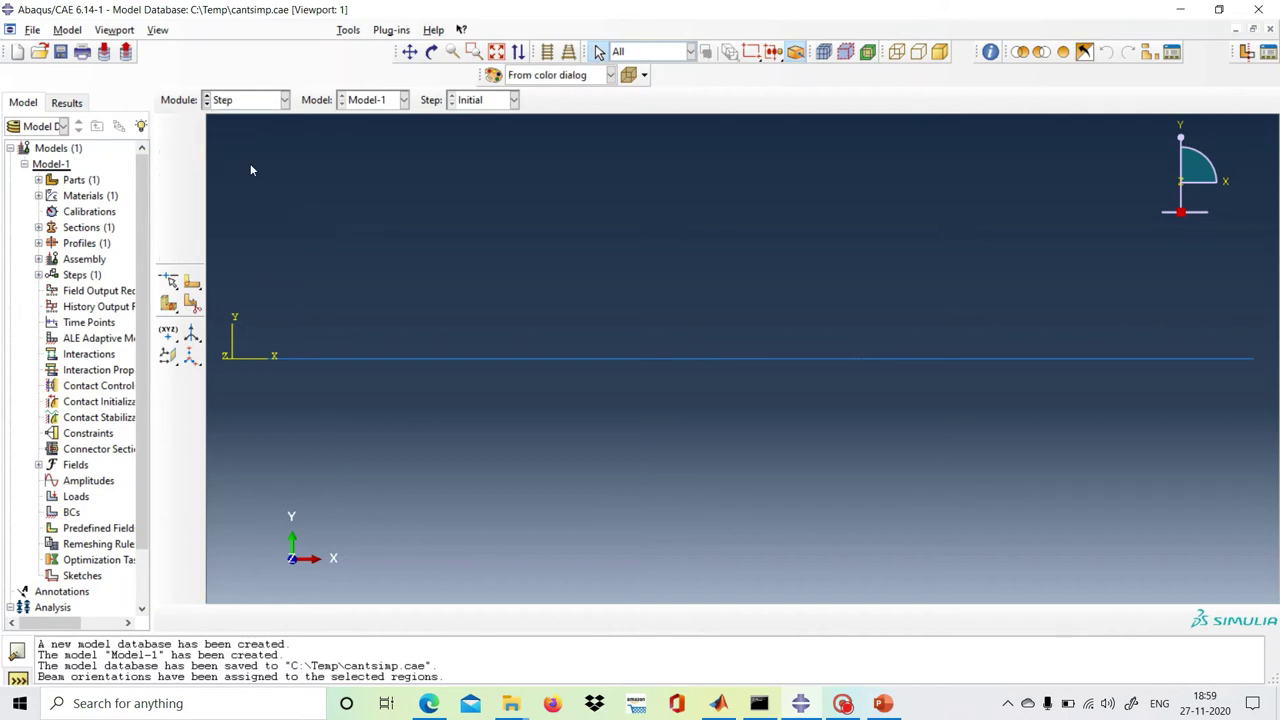
click(167, 131)
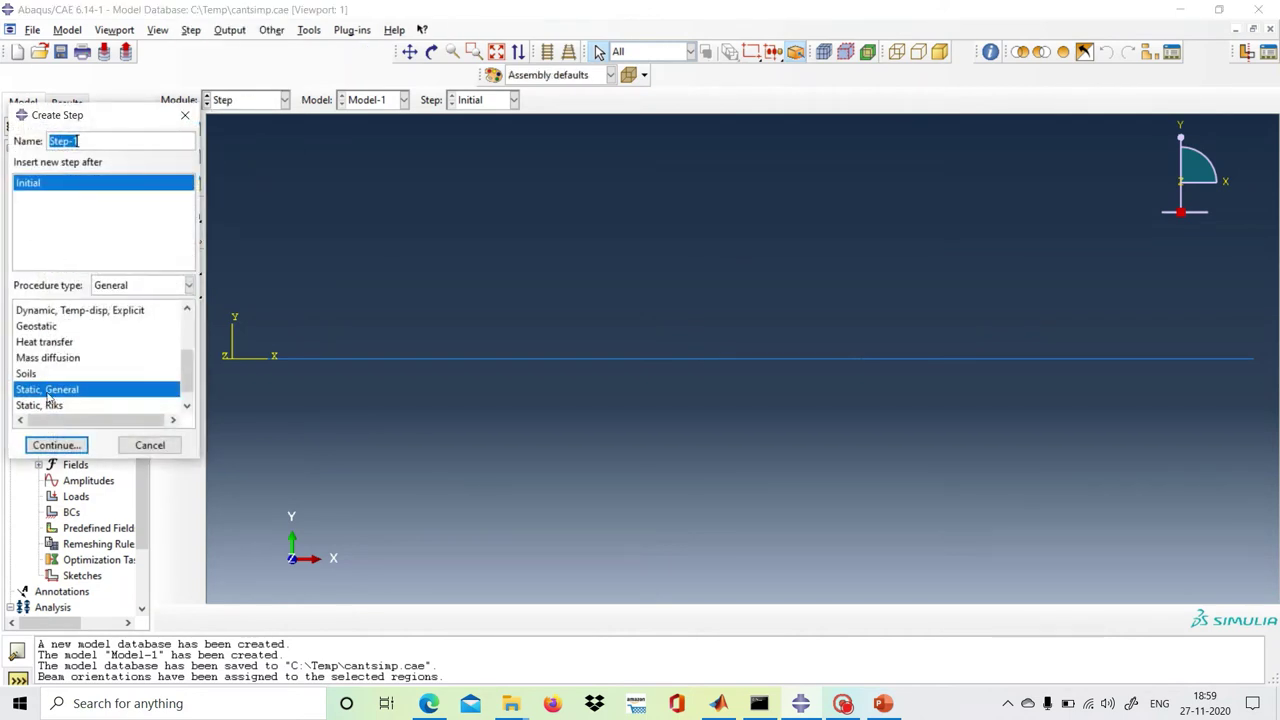
click(73, 446)
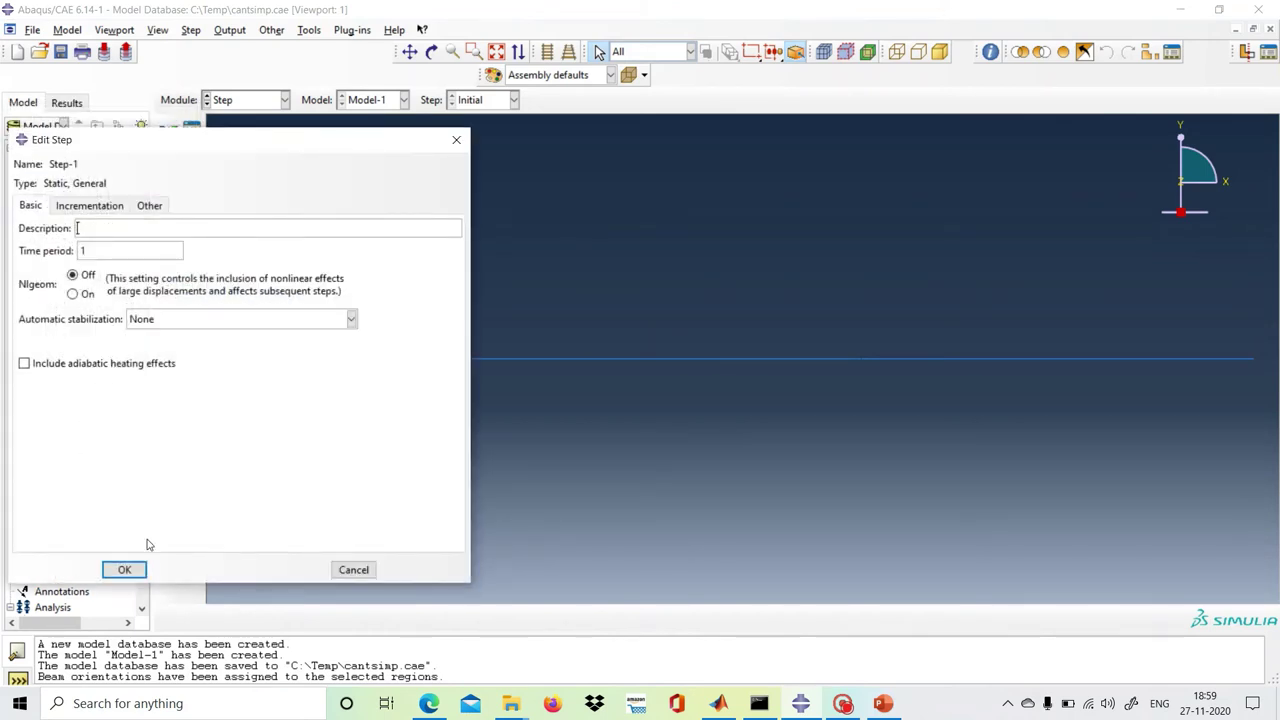
click(125, 569)
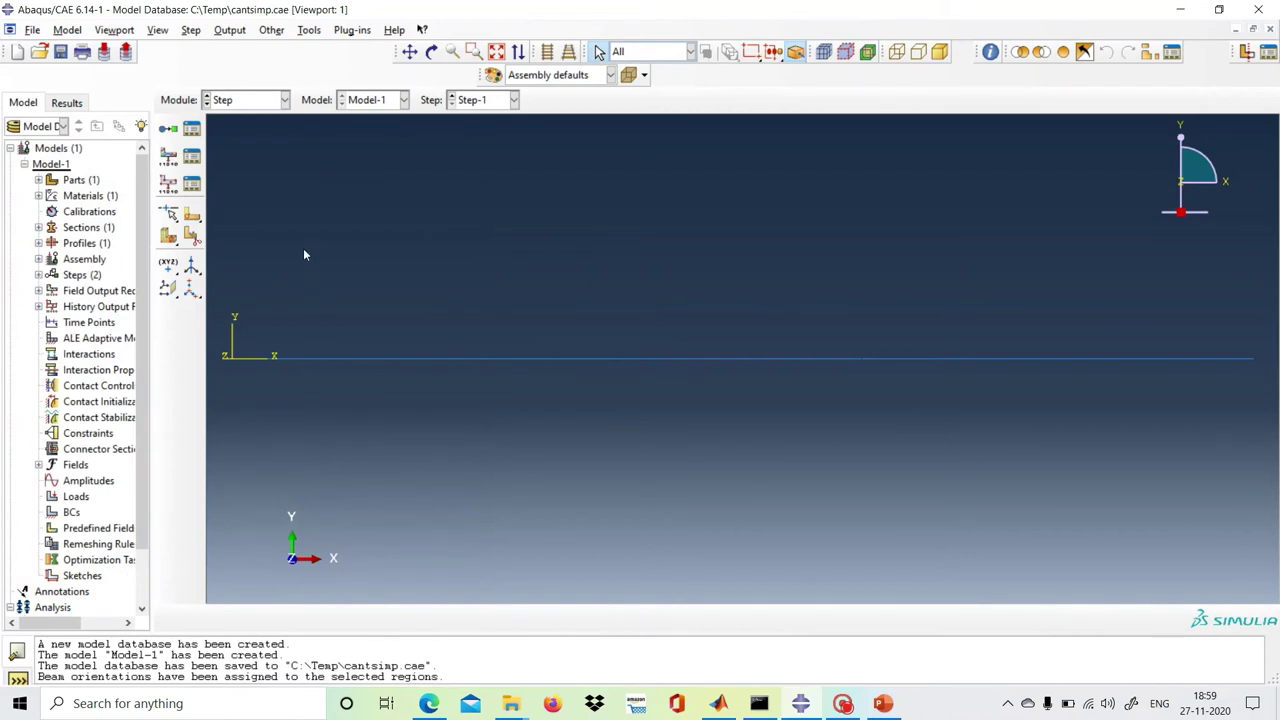
click(288, 101)
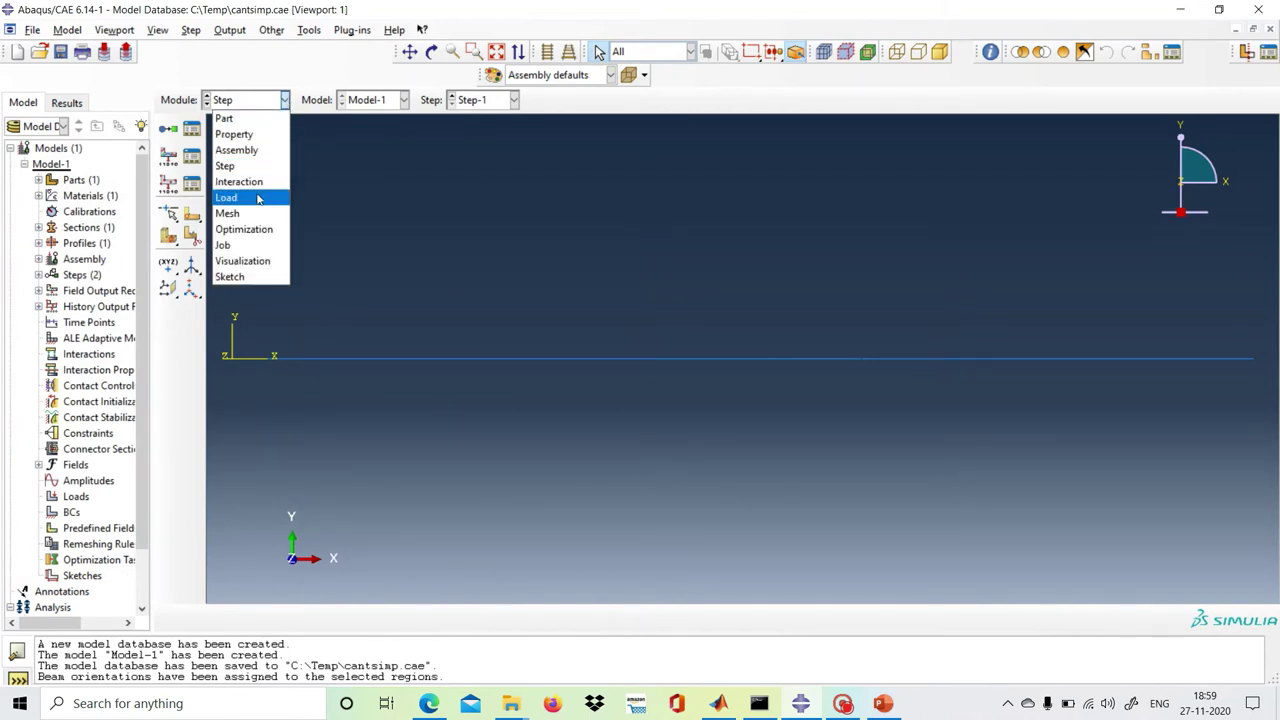
click(322, 178)
- Edit field output request F-Output-1 to add EE elastic strain
click(193, 158)
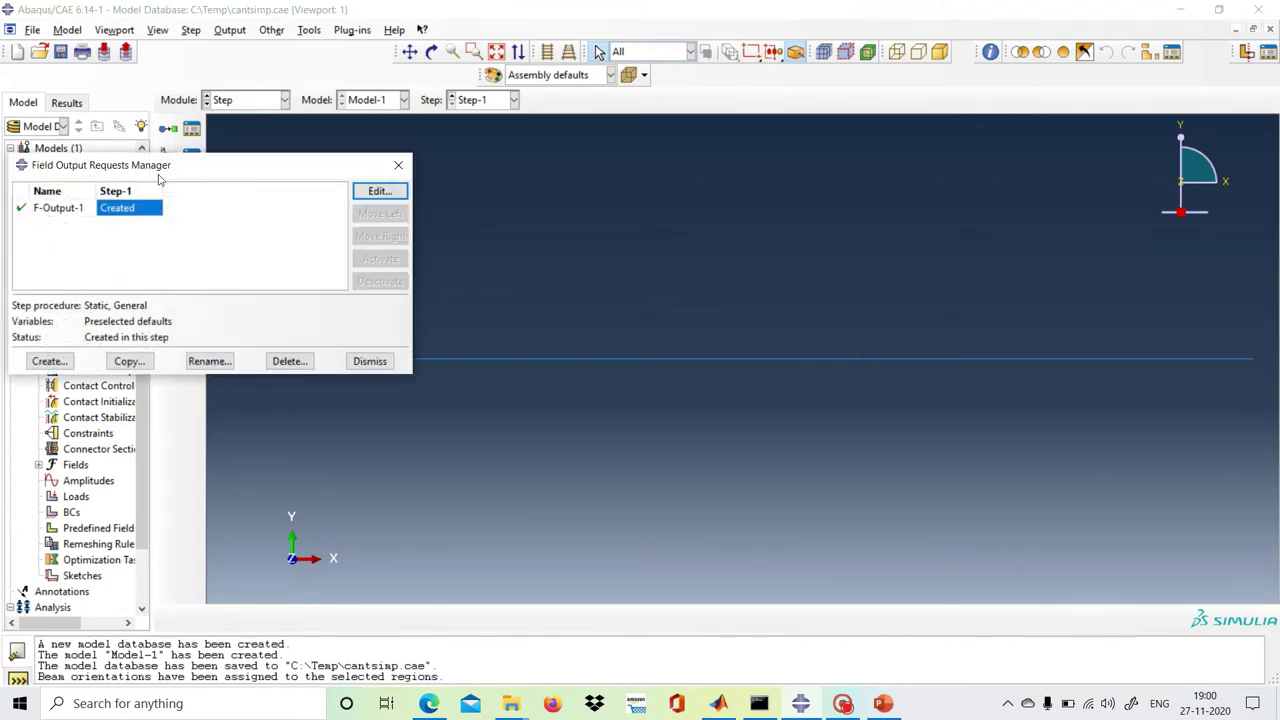
click(370, 194)
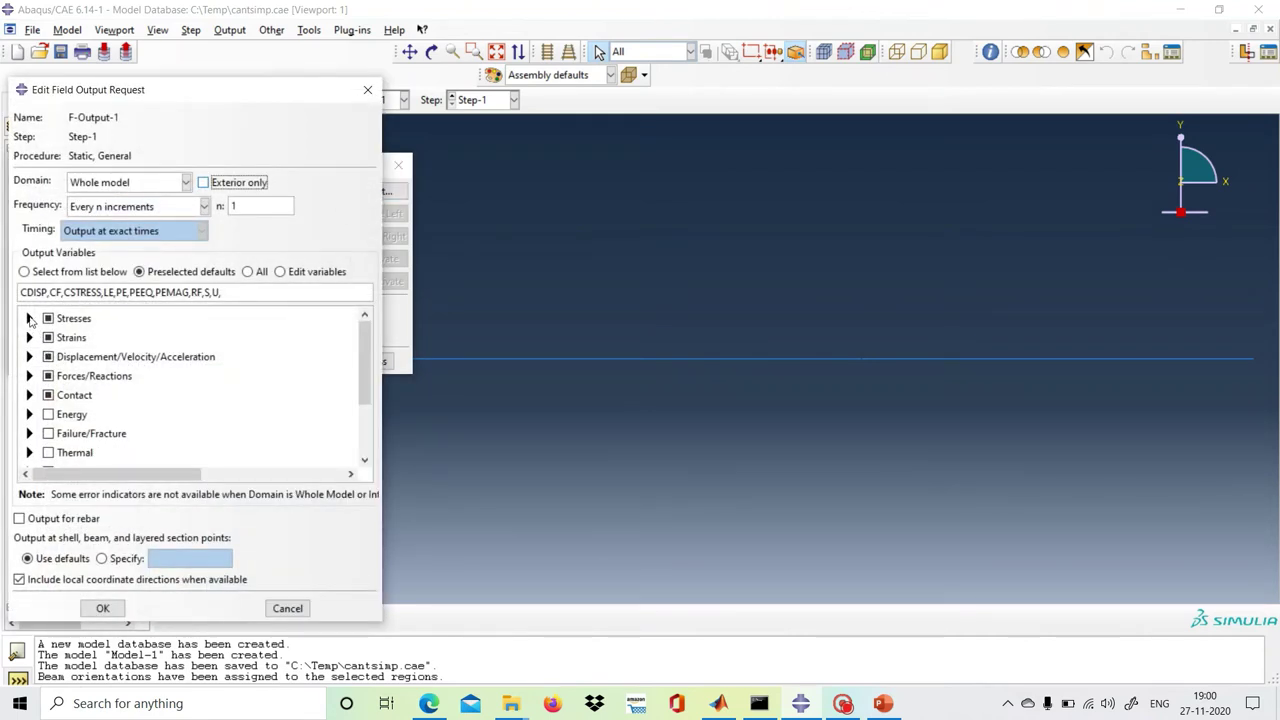
click(29, 318)
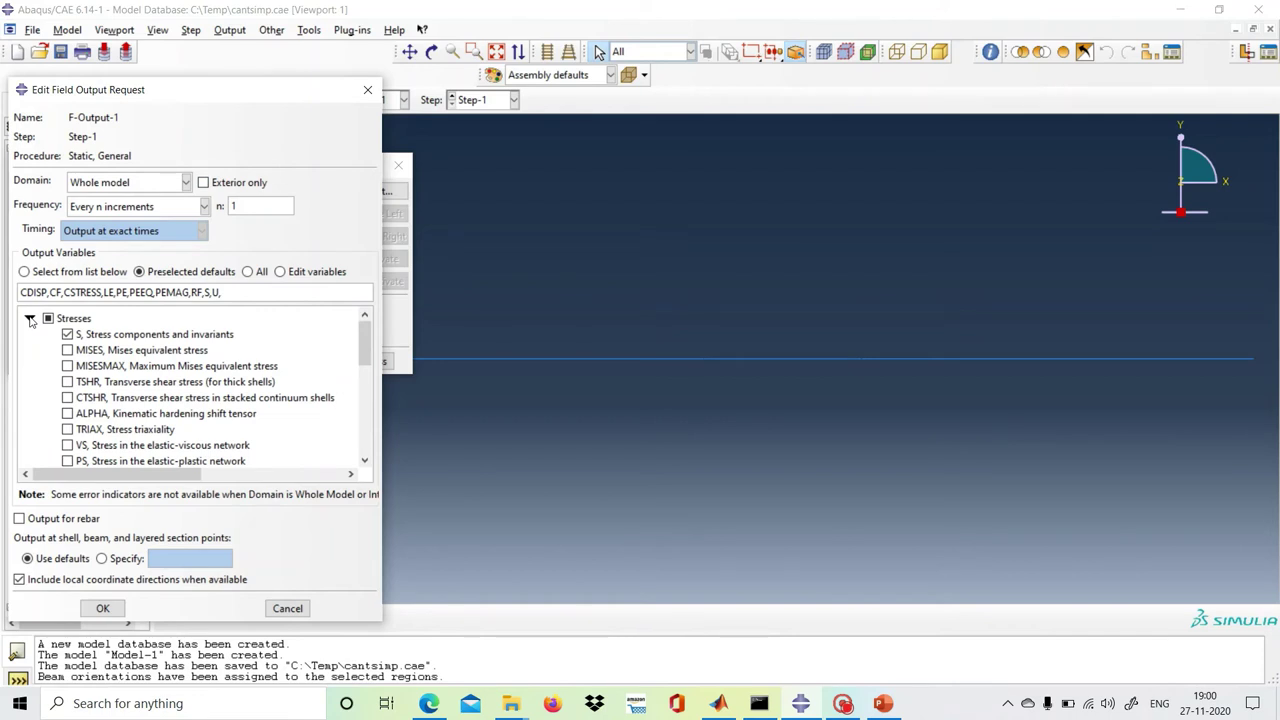
click(30, 318)
click(29, 338)
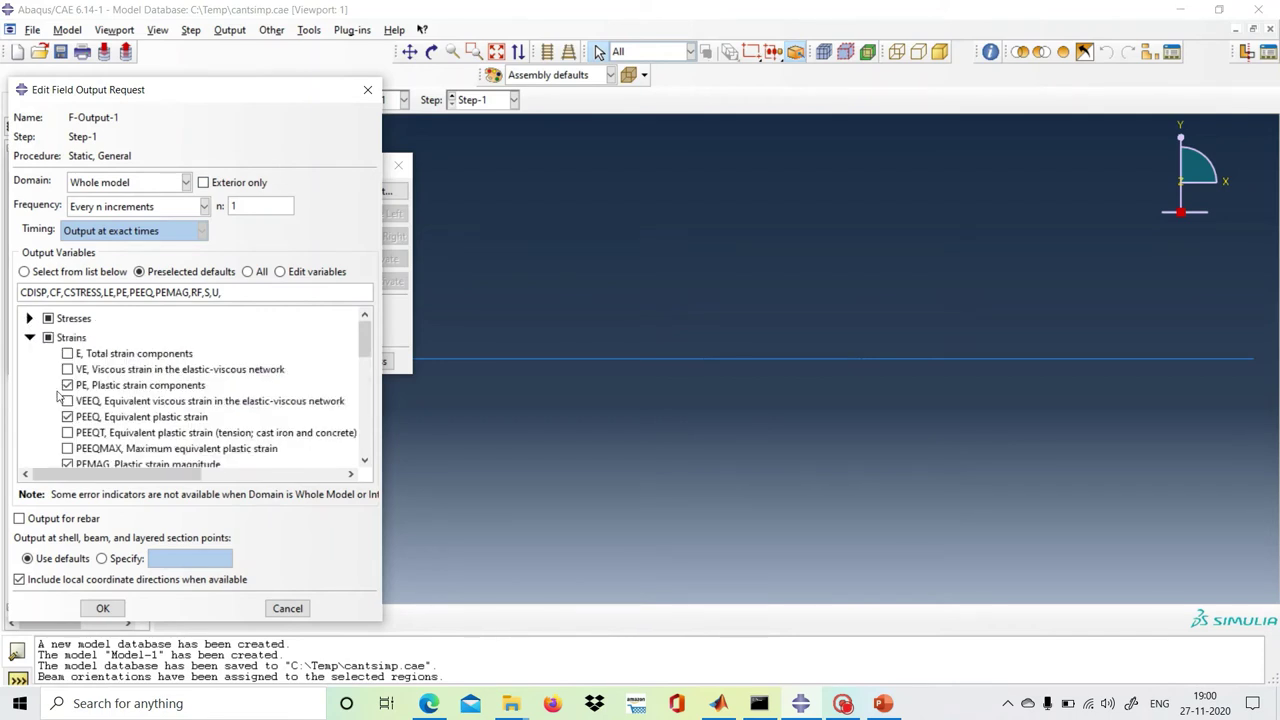
scroll(60, 397, down, 3)
scroll(60, 397, down, 3)
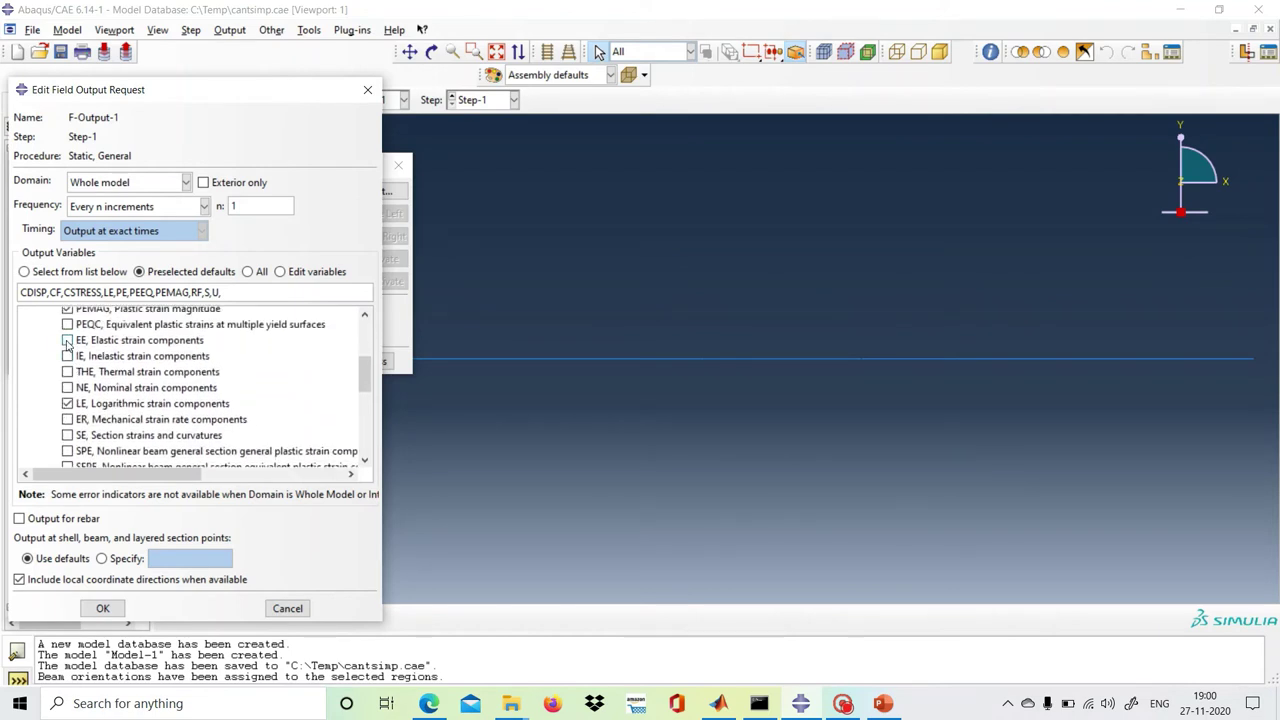
click(67, 340)
scroll(67, 346, down, 2)
scroll(67, 346, down, 2)
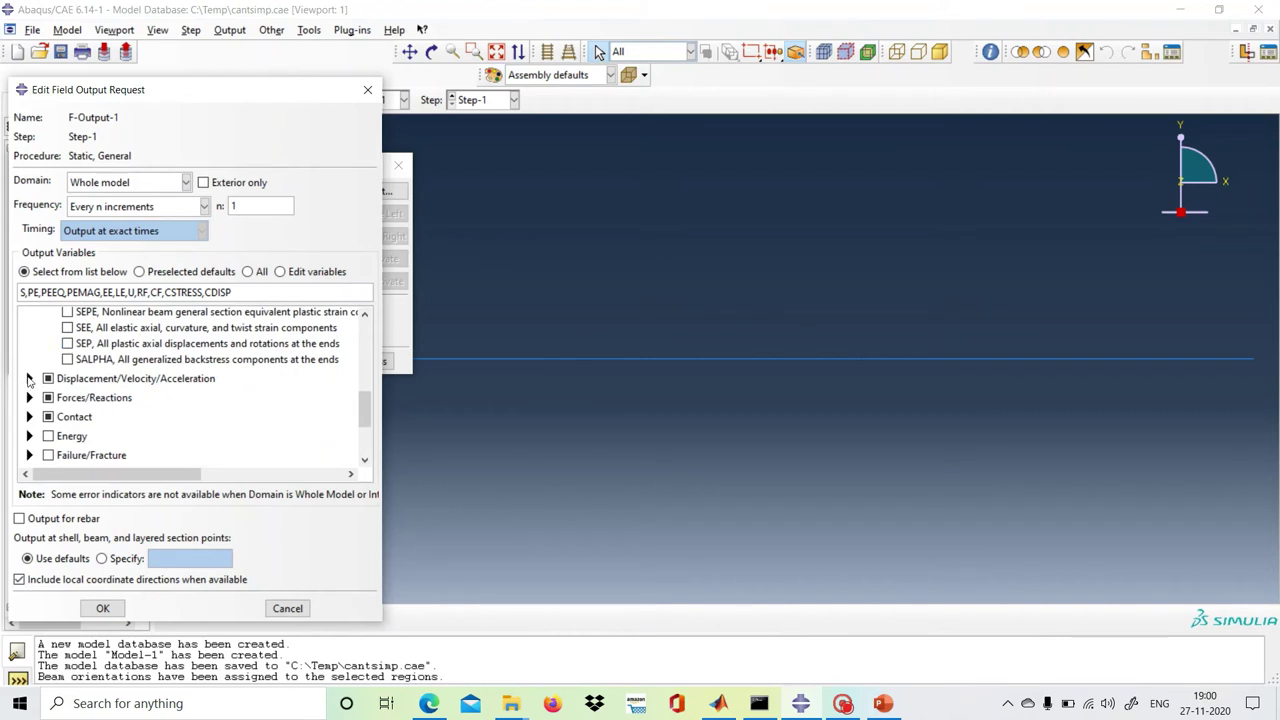
- Add UT, UR, RT, RM and SF to F-Output-1 and save the request
click(29, 379)
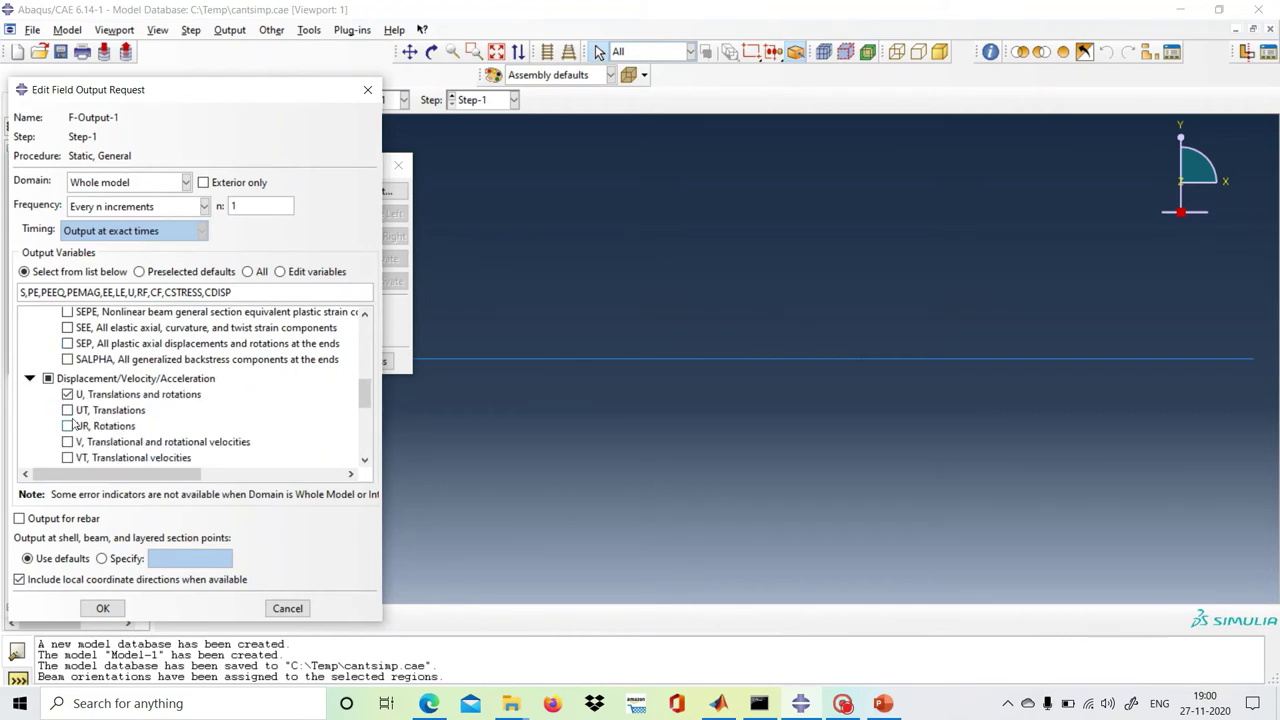
click(67, 410)
click(67, 426)
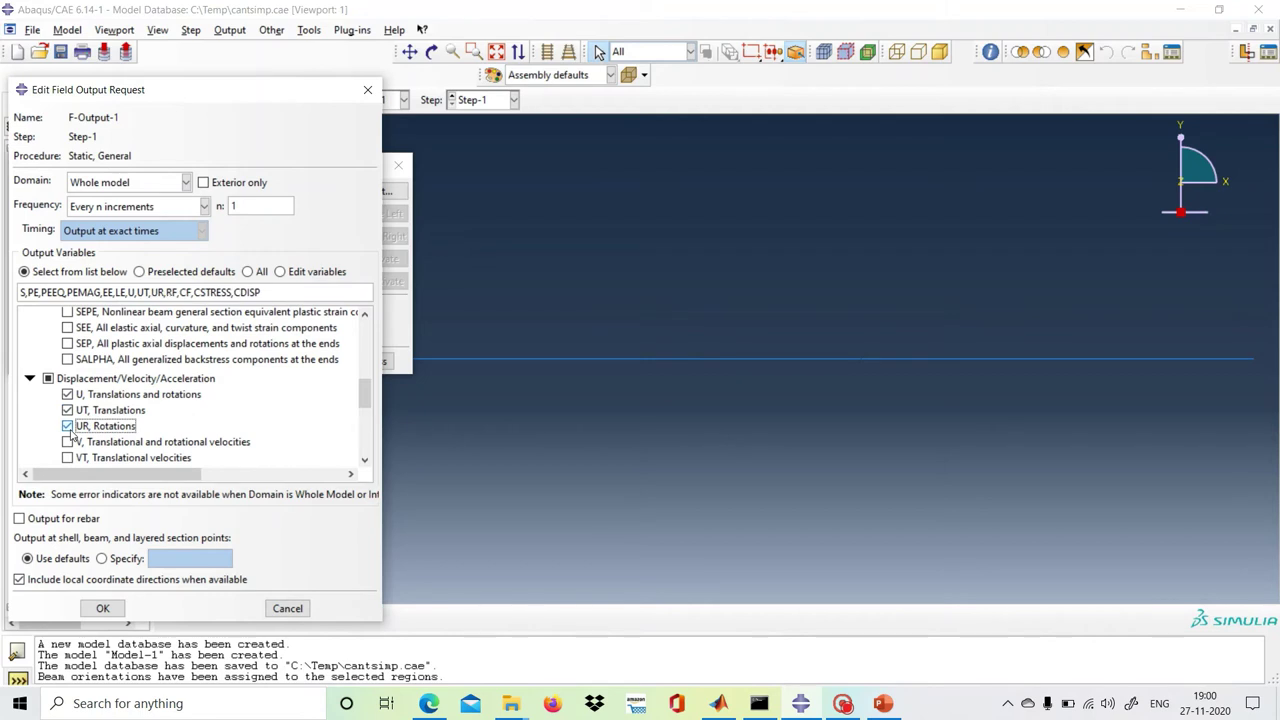
scroll(28, 406, down, 3)
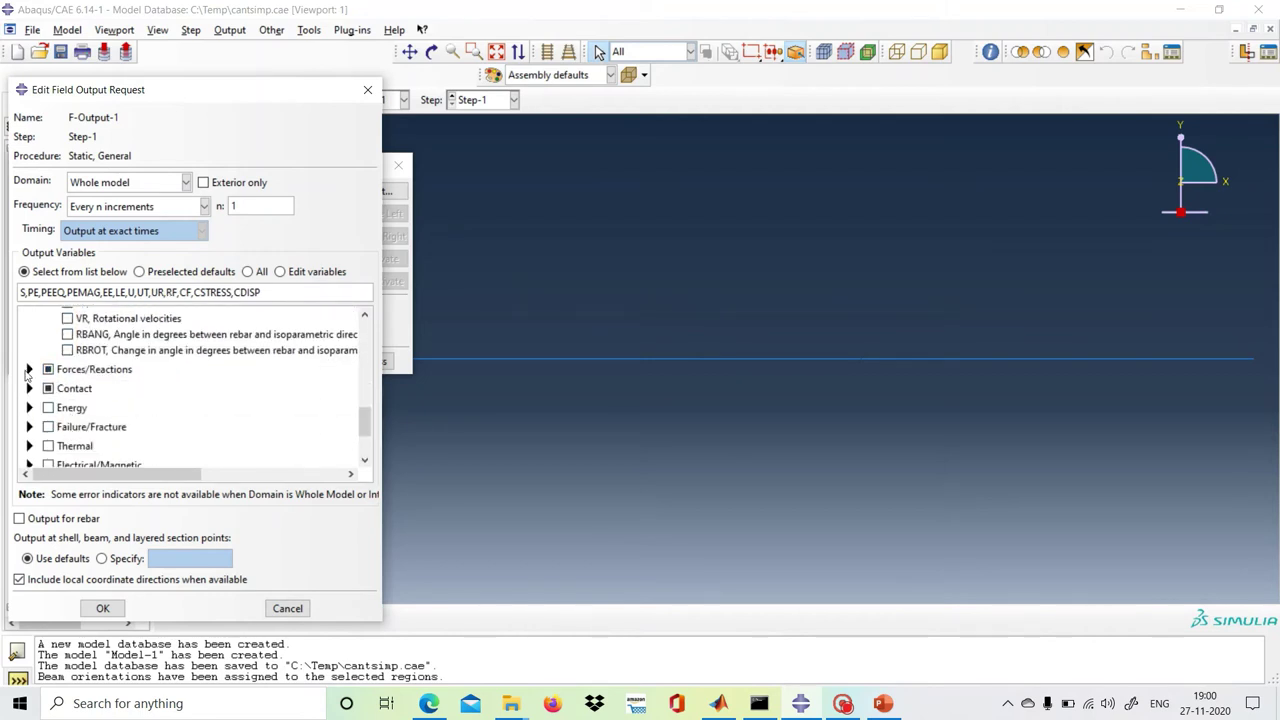
click(29, 370)
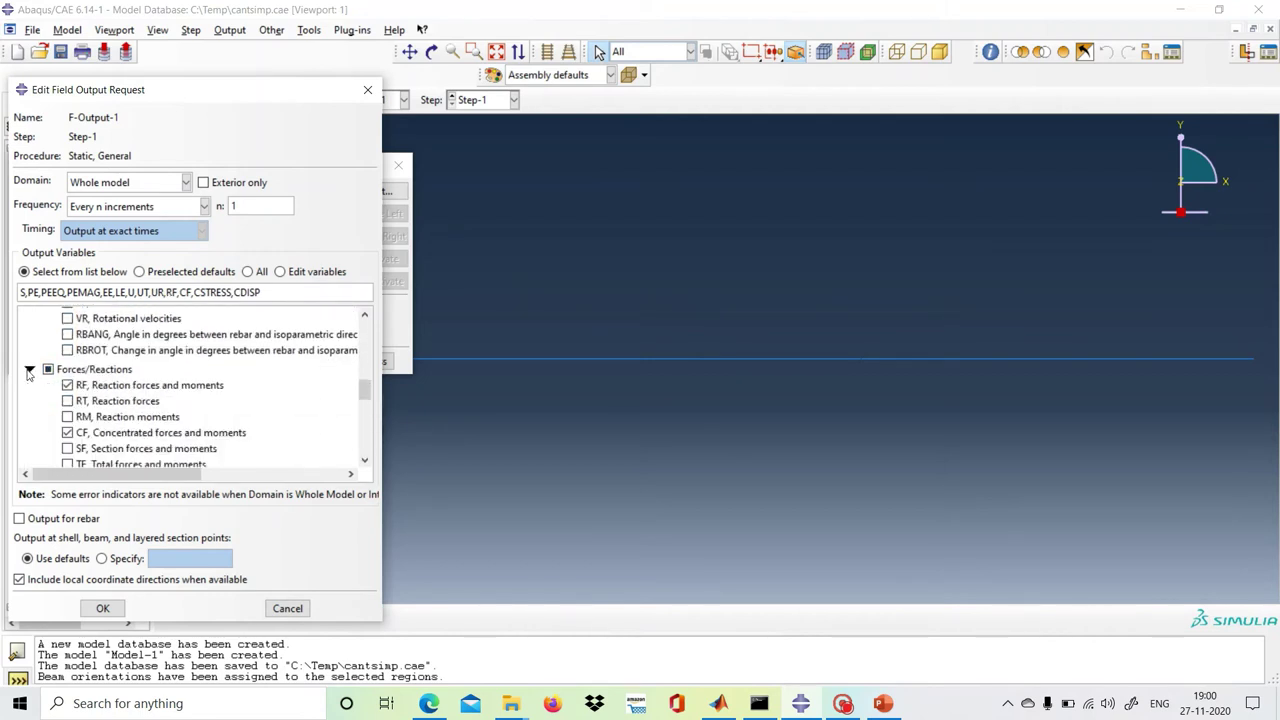
click(67, 401)
click(67, 417)
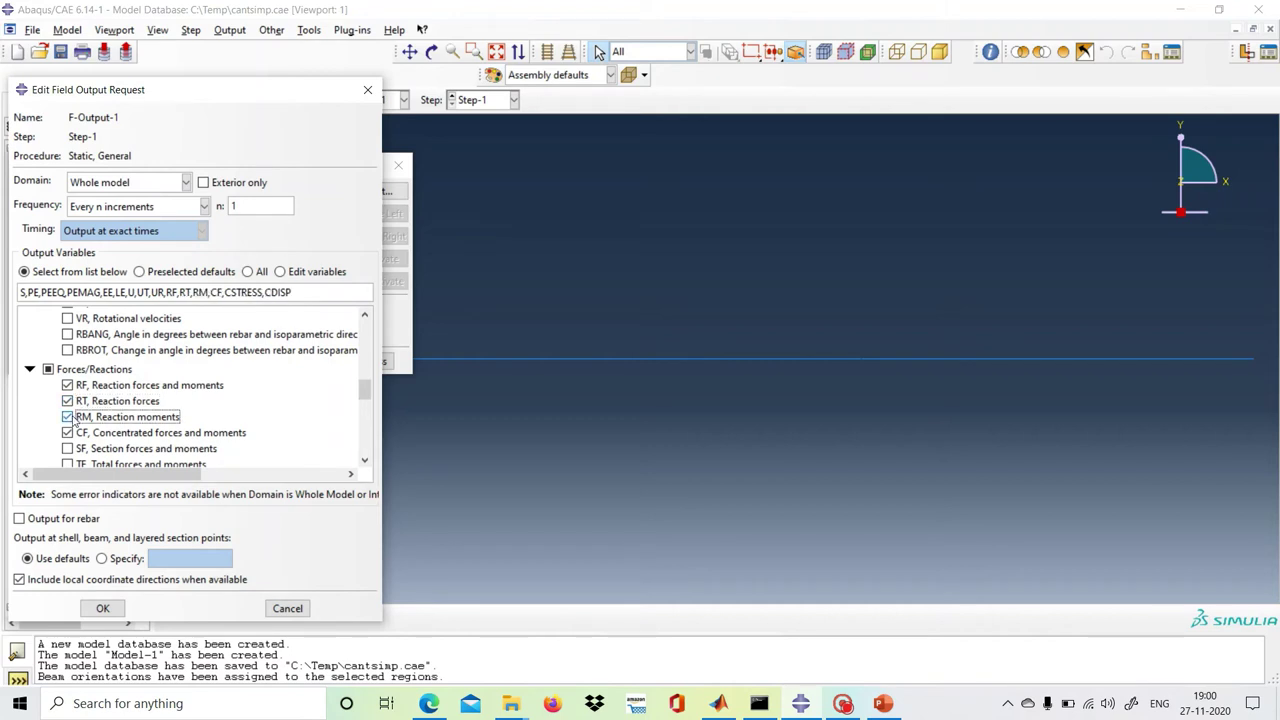
click(67, 449)
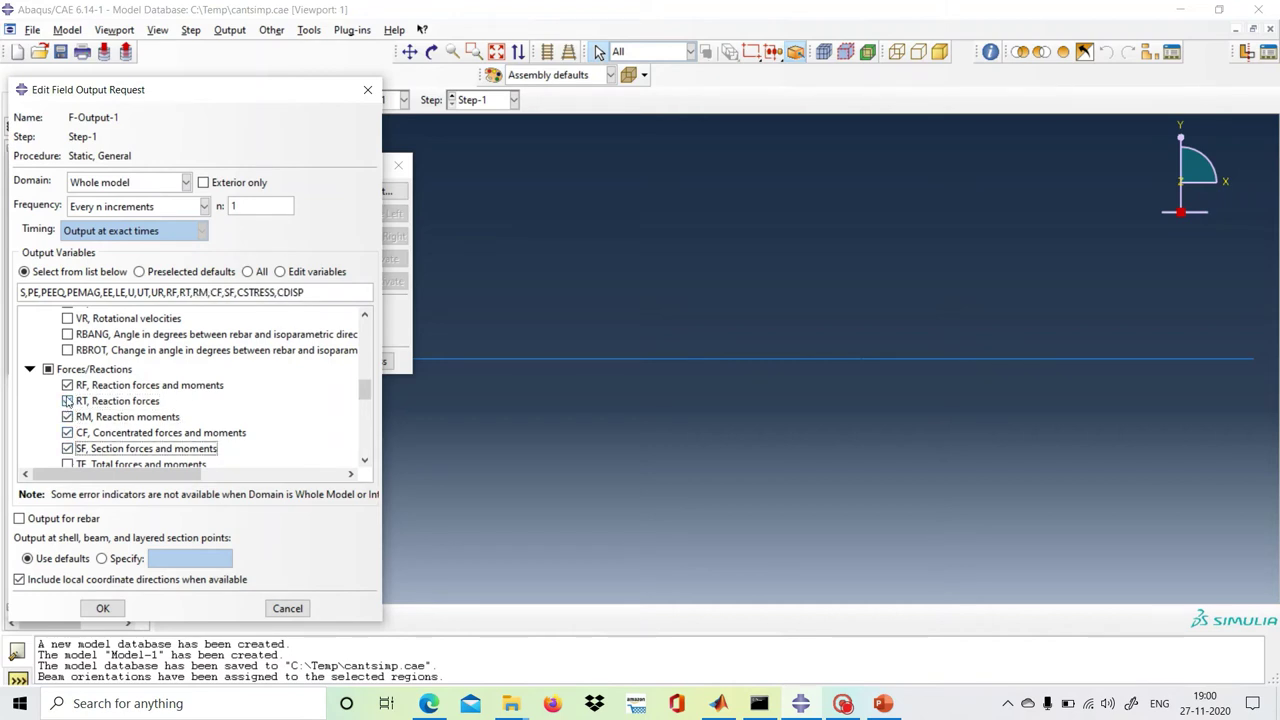
click(105, 608)
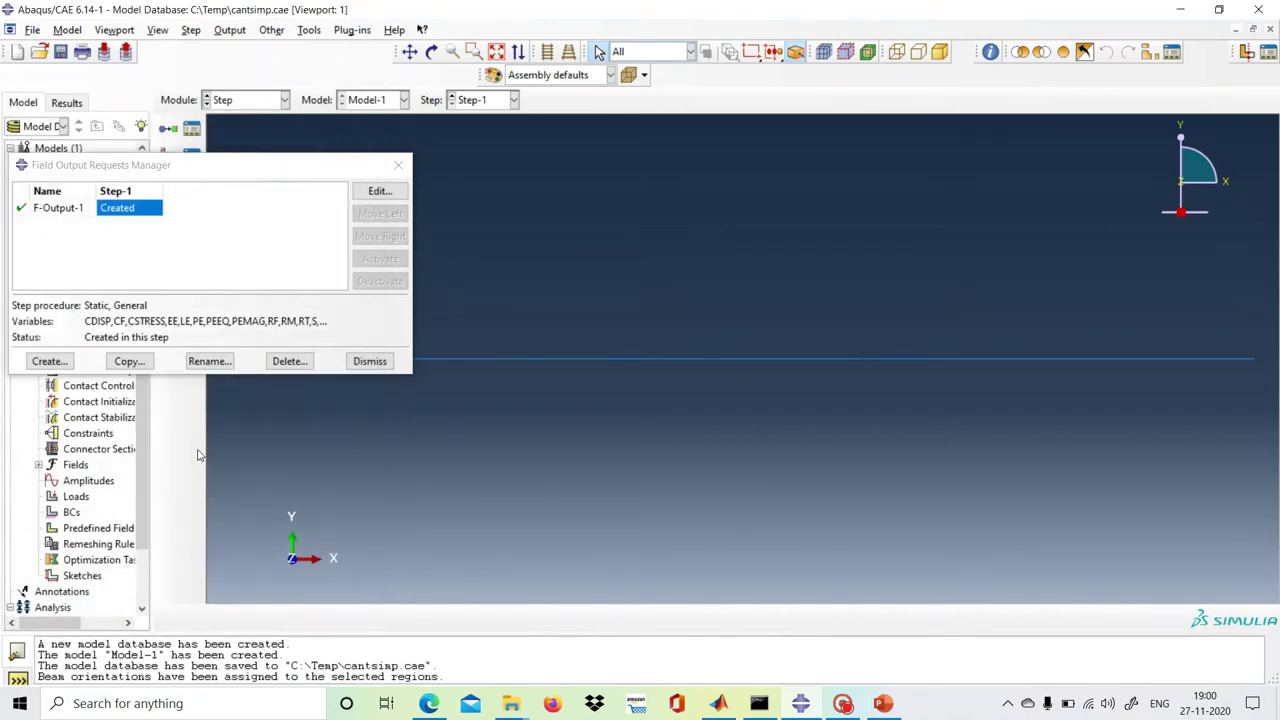
- In the Load module, start a Moment load named 'moment'
click(369, 361)
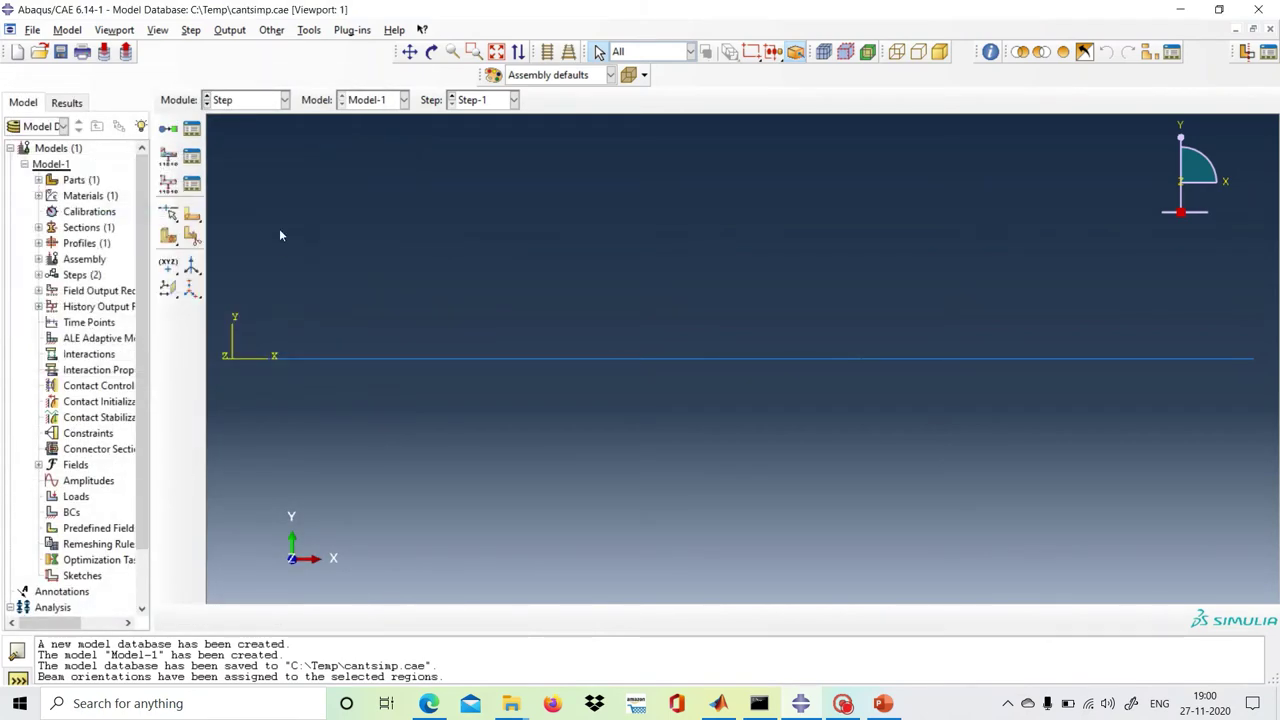
click(285, 100)
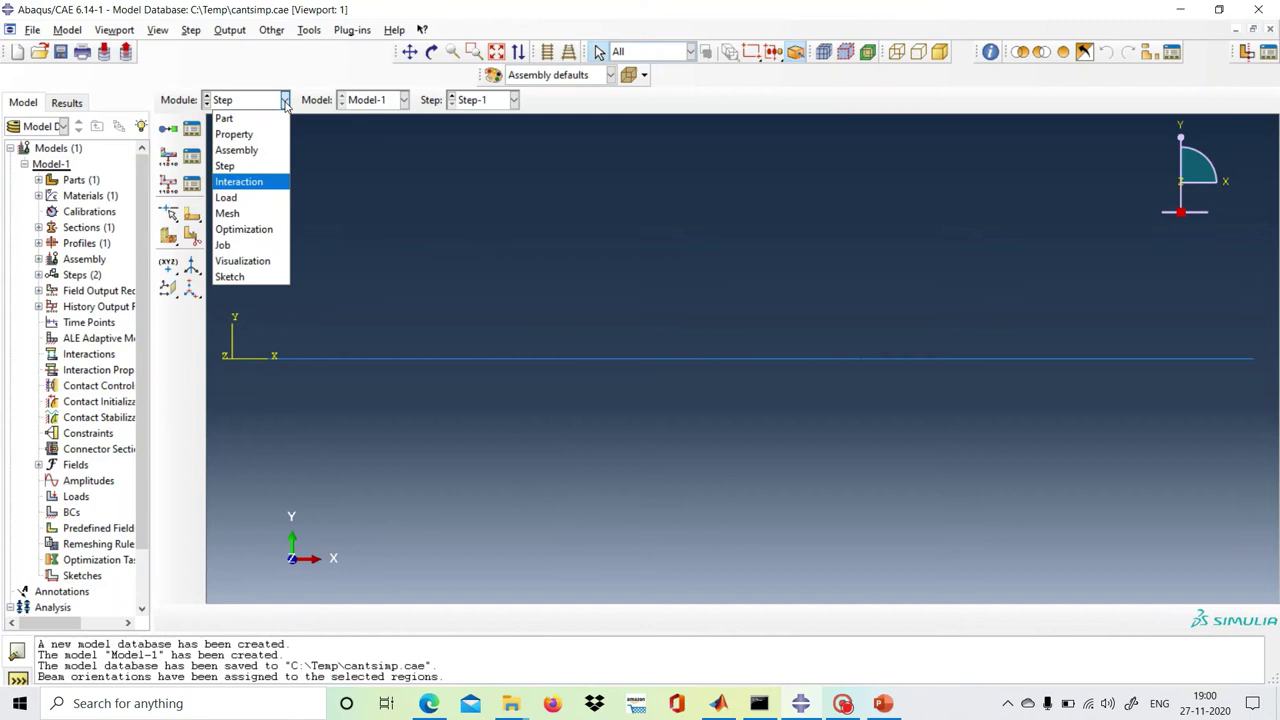
click(262, 197)
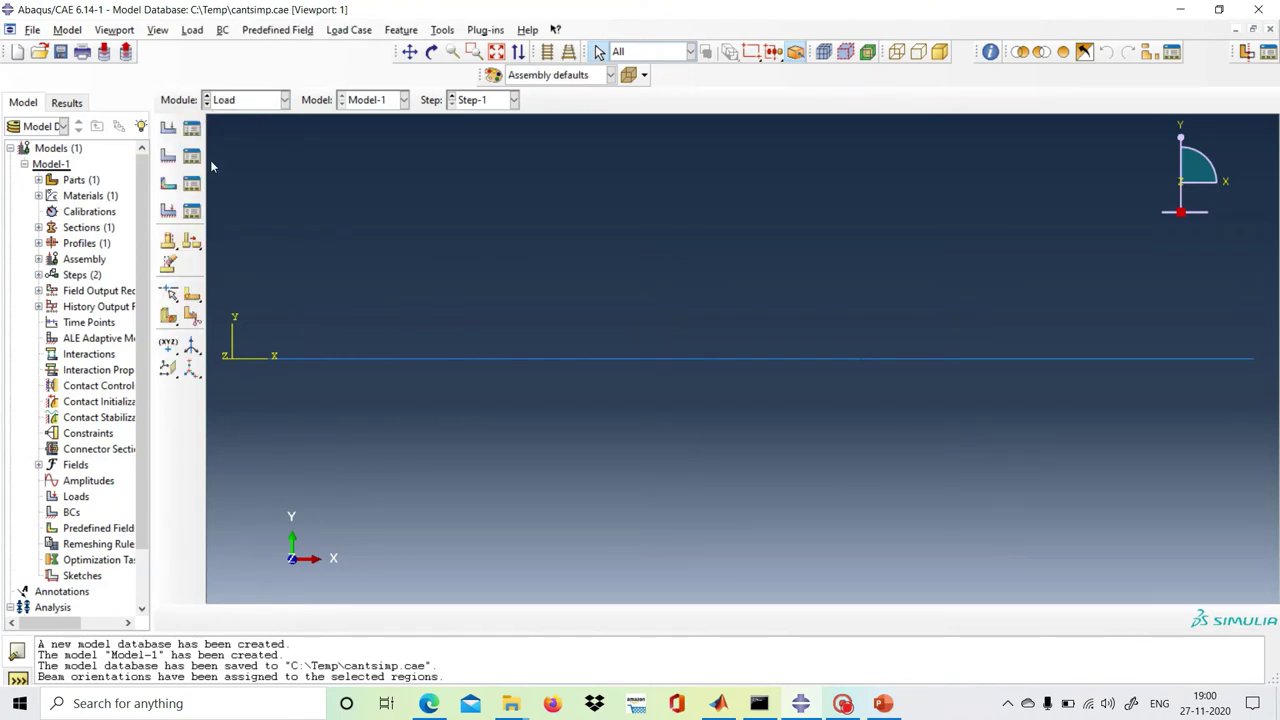
click(168, 130)
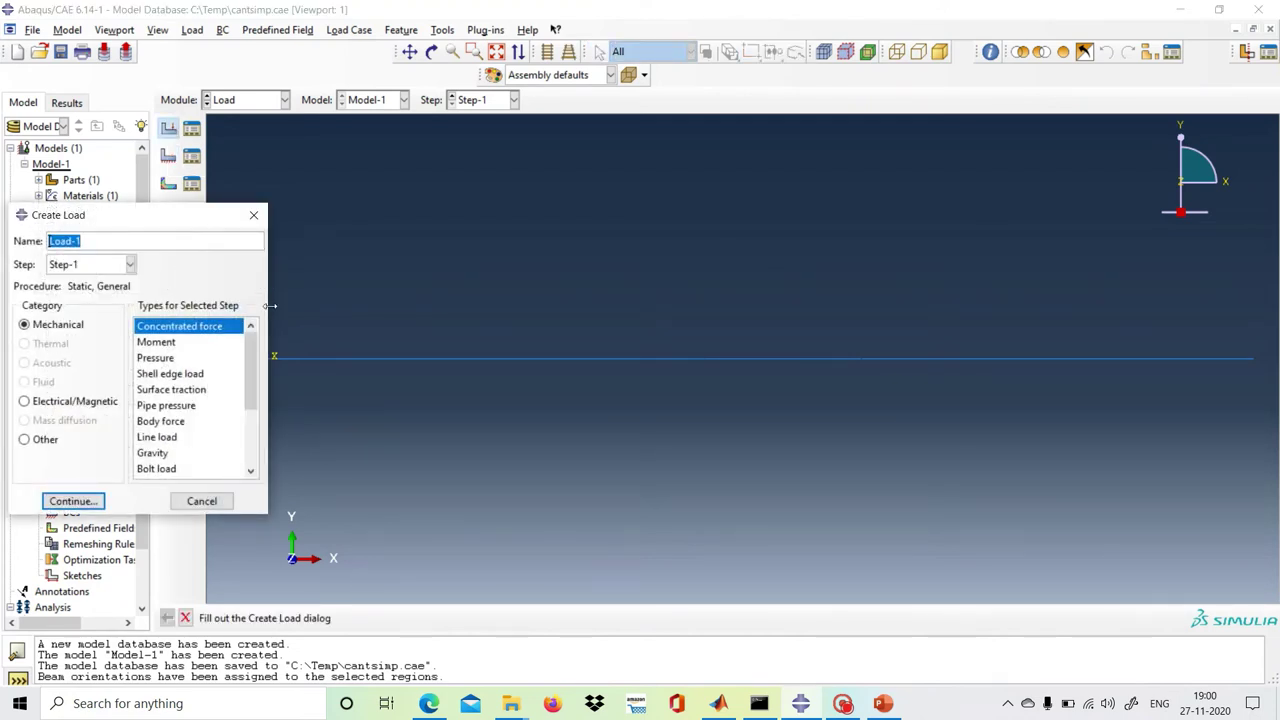
mouse_move(428, 700)
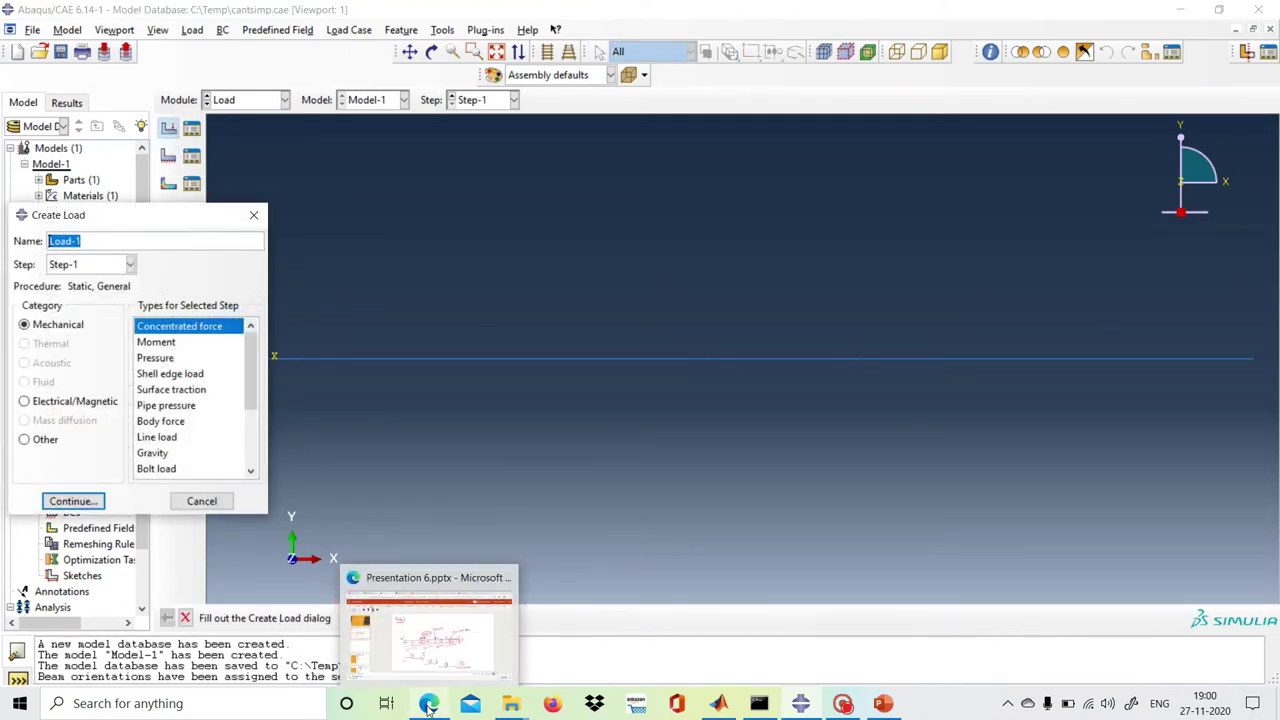
mouse_move(400, 640)
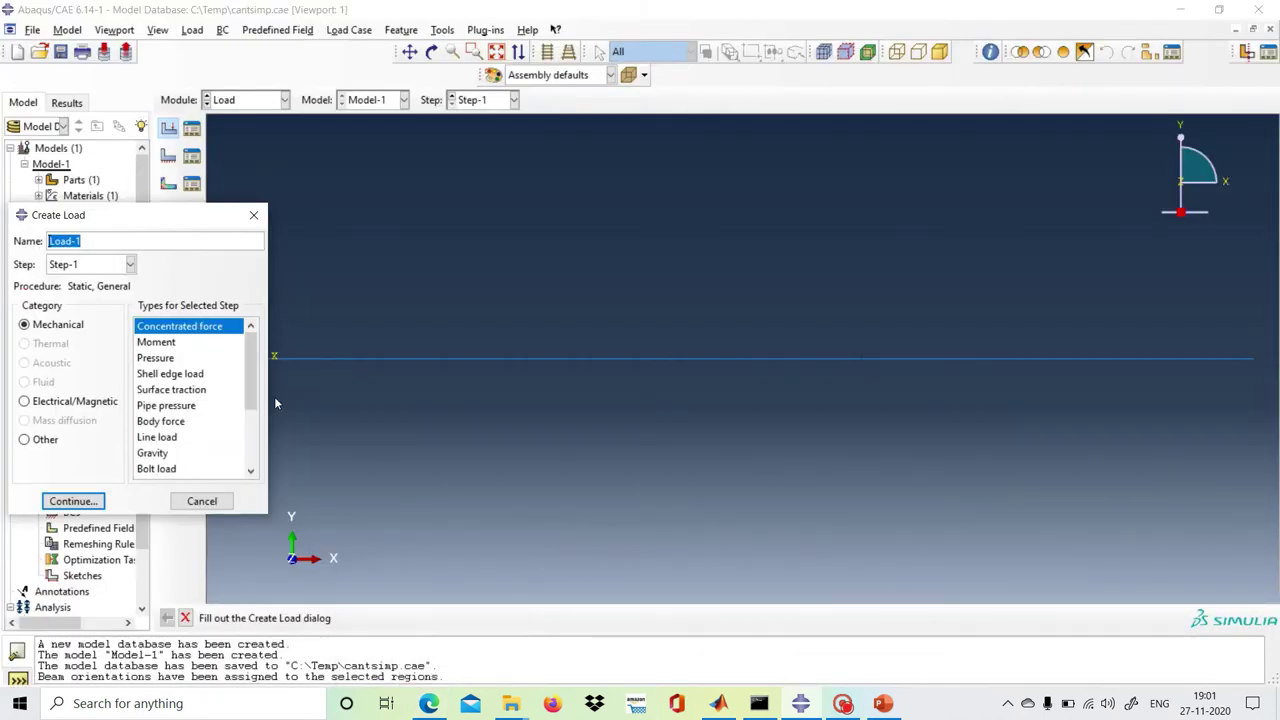
click(160, 342)
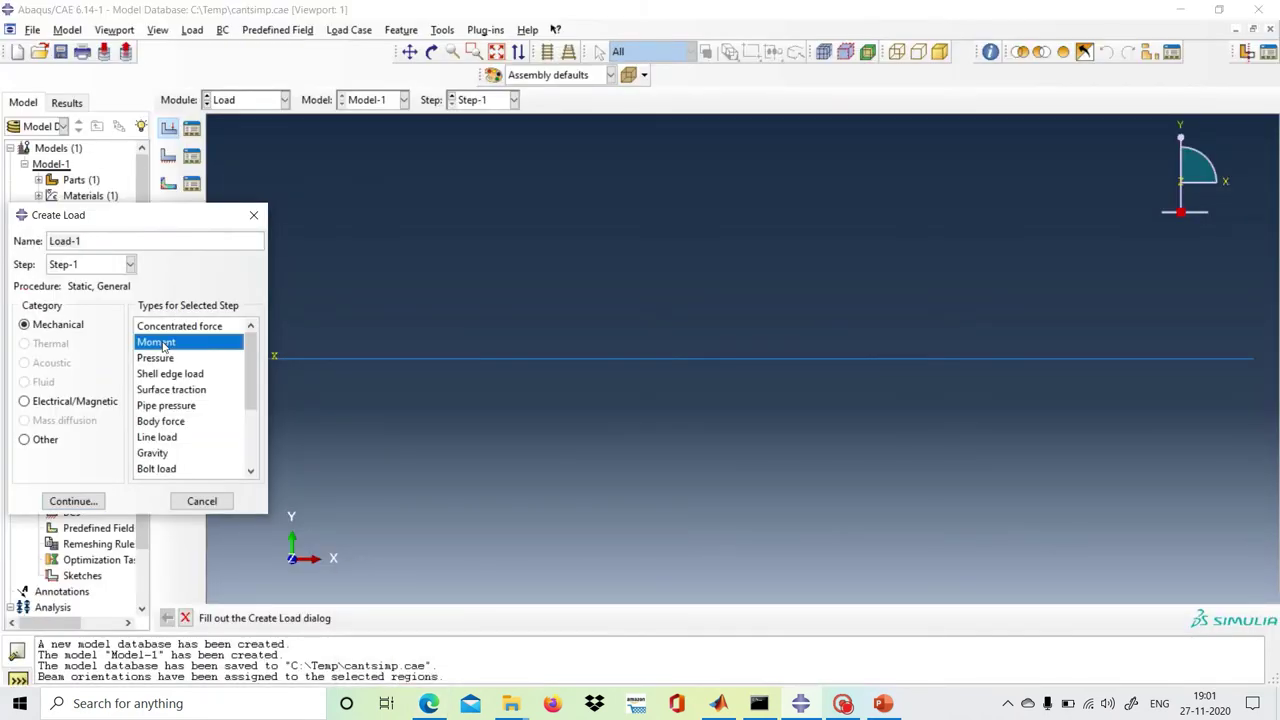
click(79, 241)
triple_click(64, 241)
key(BackSpace)
text(m)
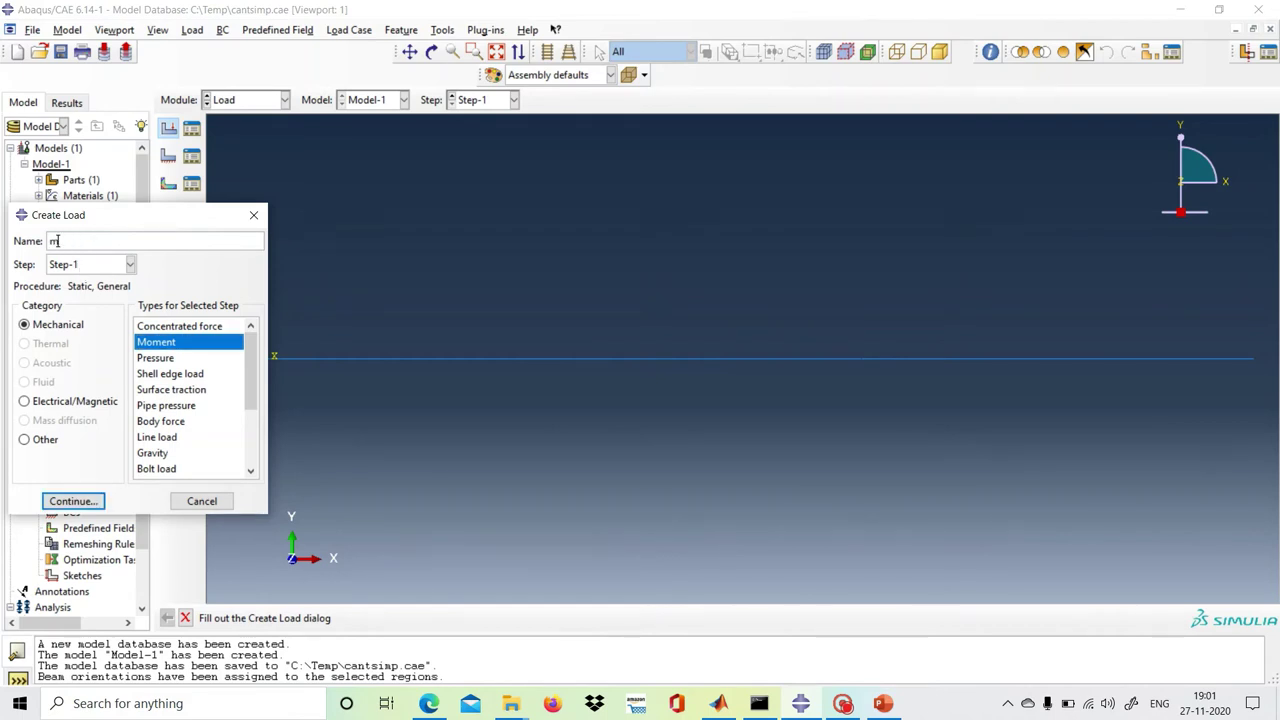
text(oment)
- Apply the moment at the second beam point with CM3 = -300, following nodal rotation
click(73, 501)
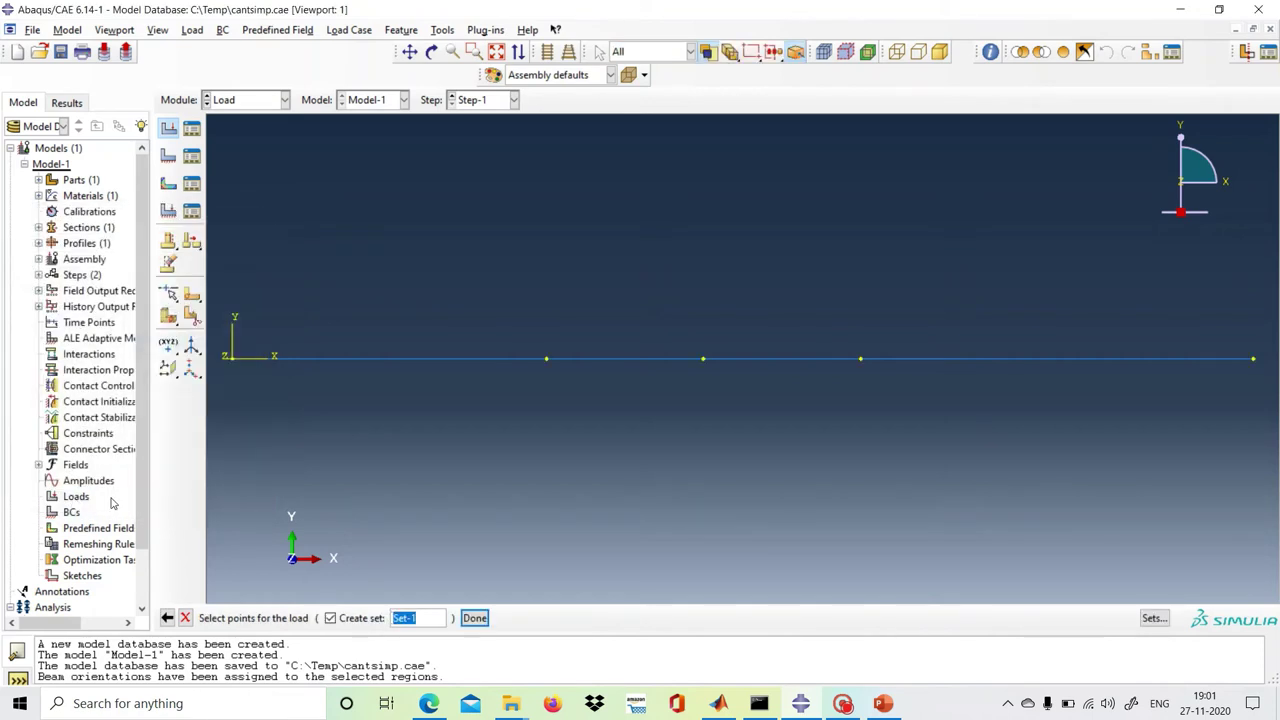
click(546, 360)
click(472, 618)
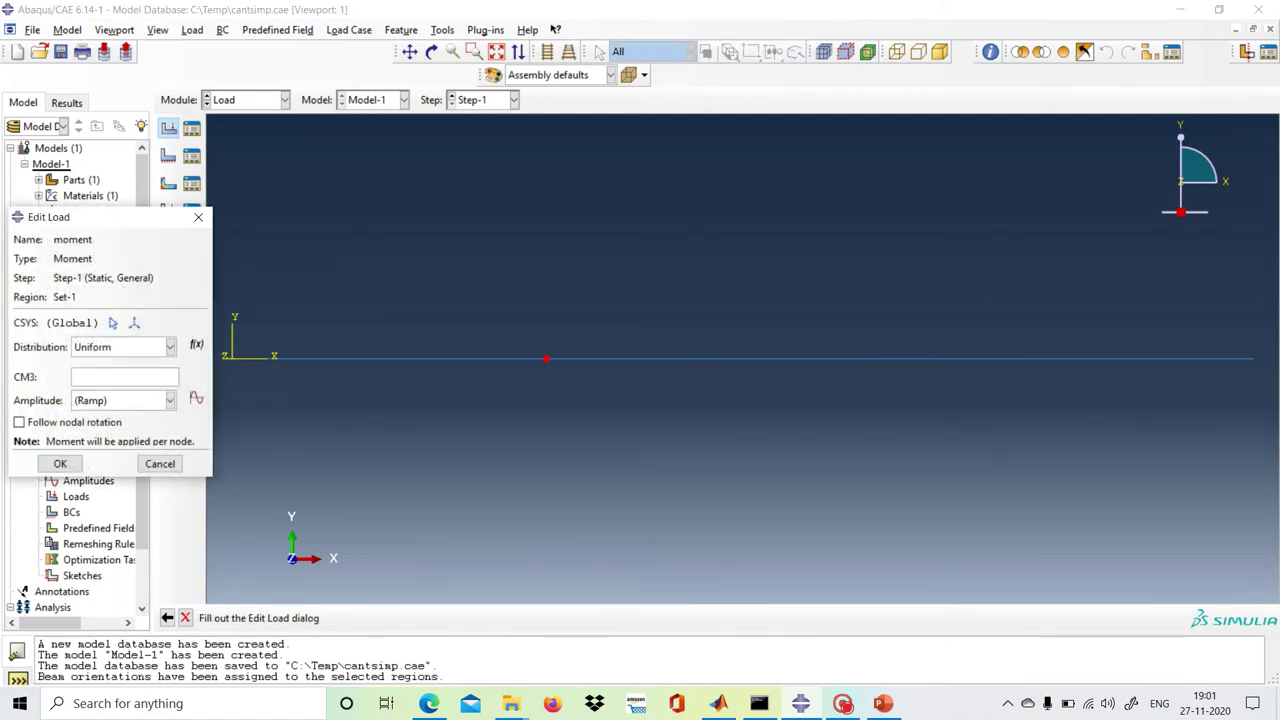
text(-)
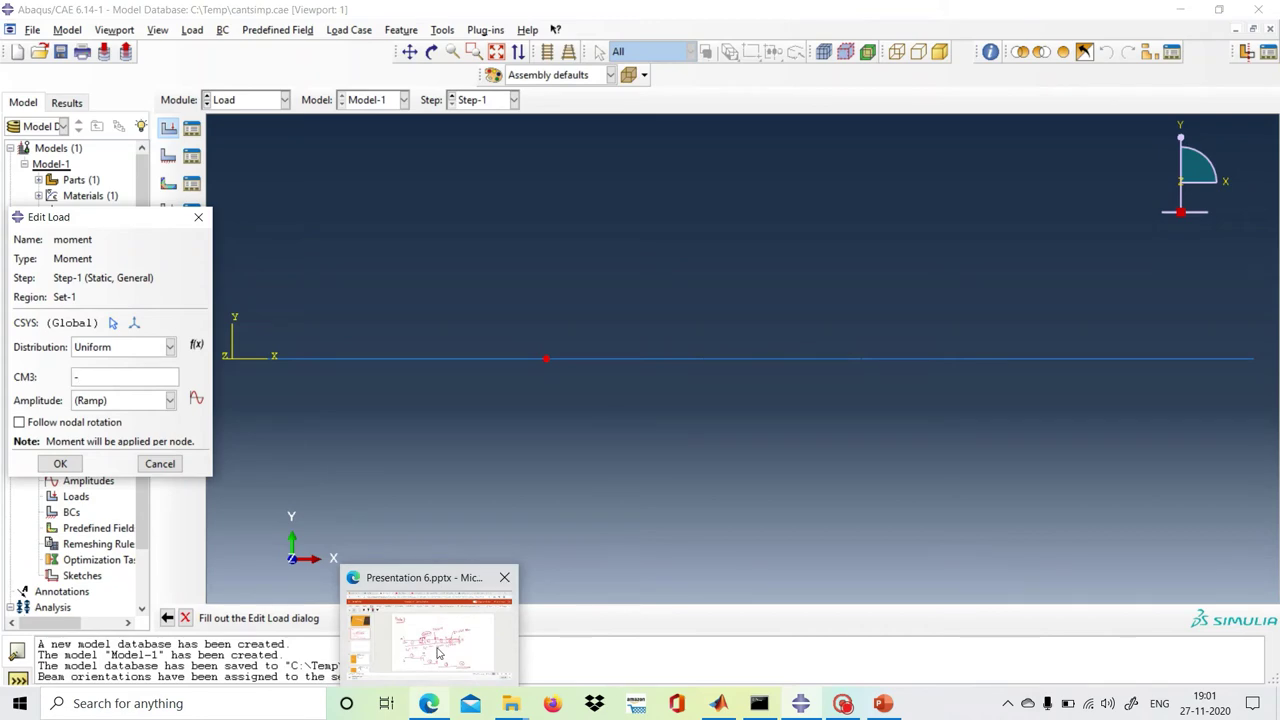
text(-)
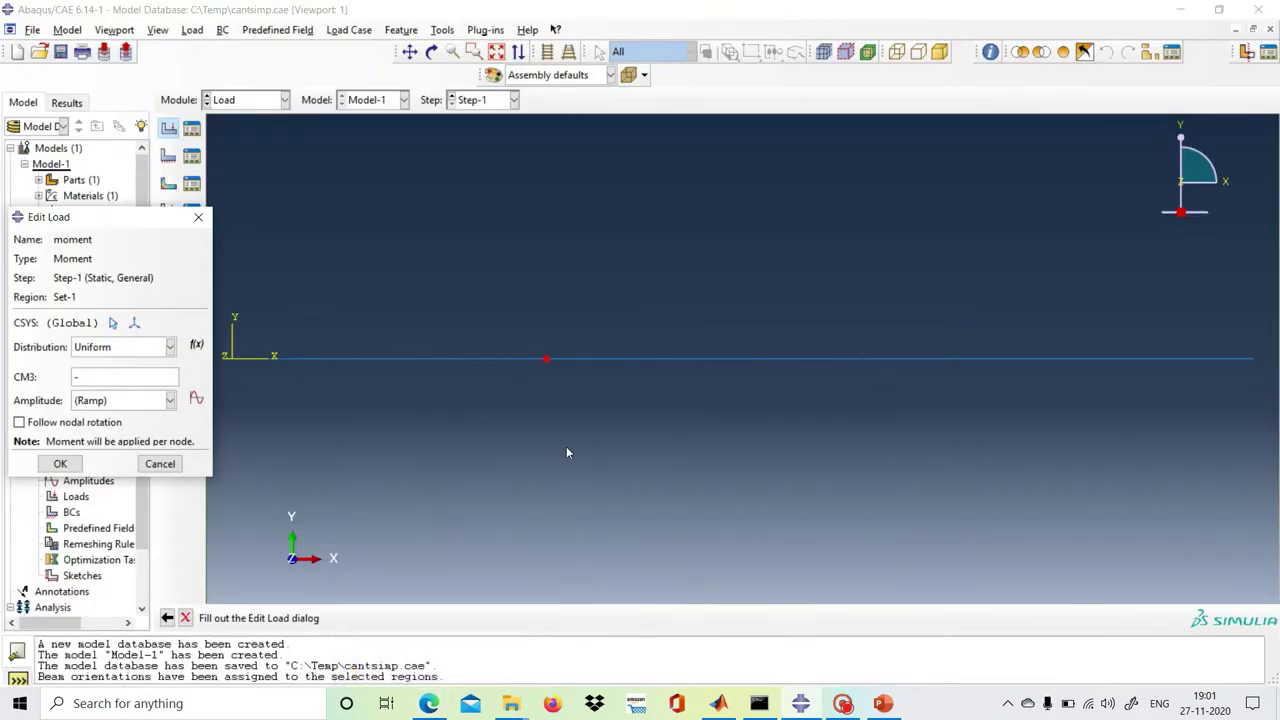
text(300)
click(20, 423)
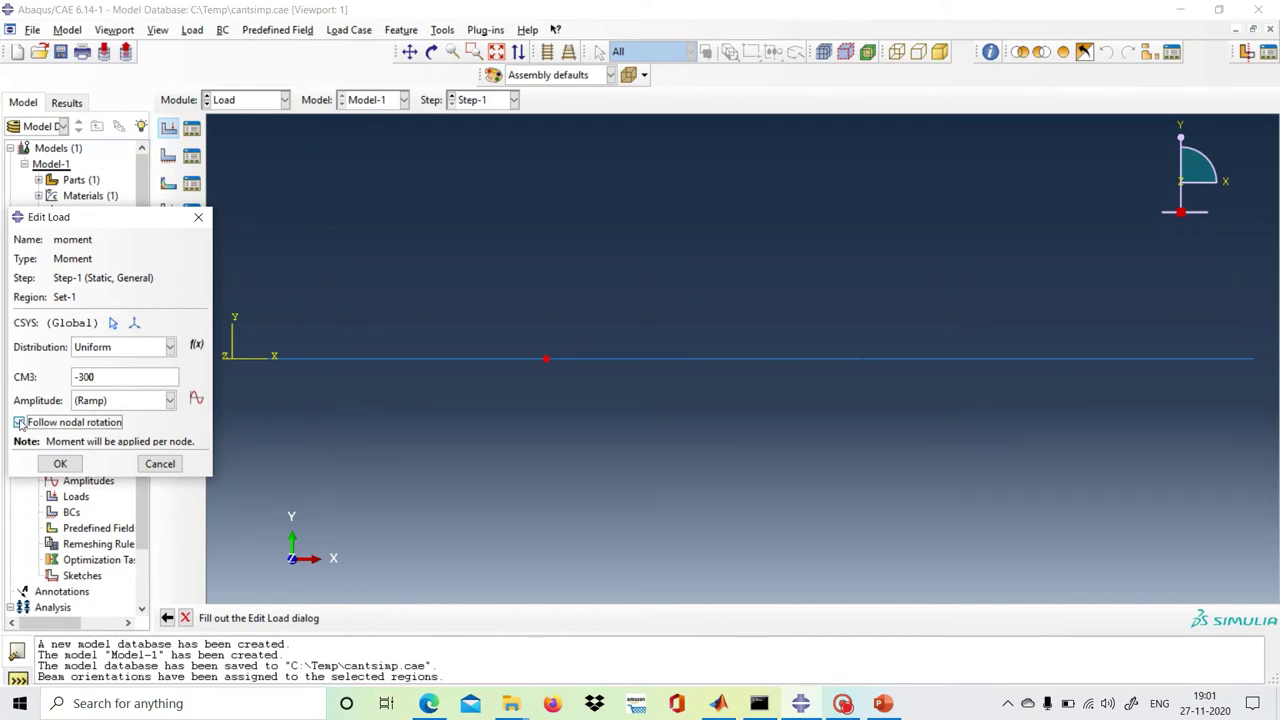
click(62, 464)
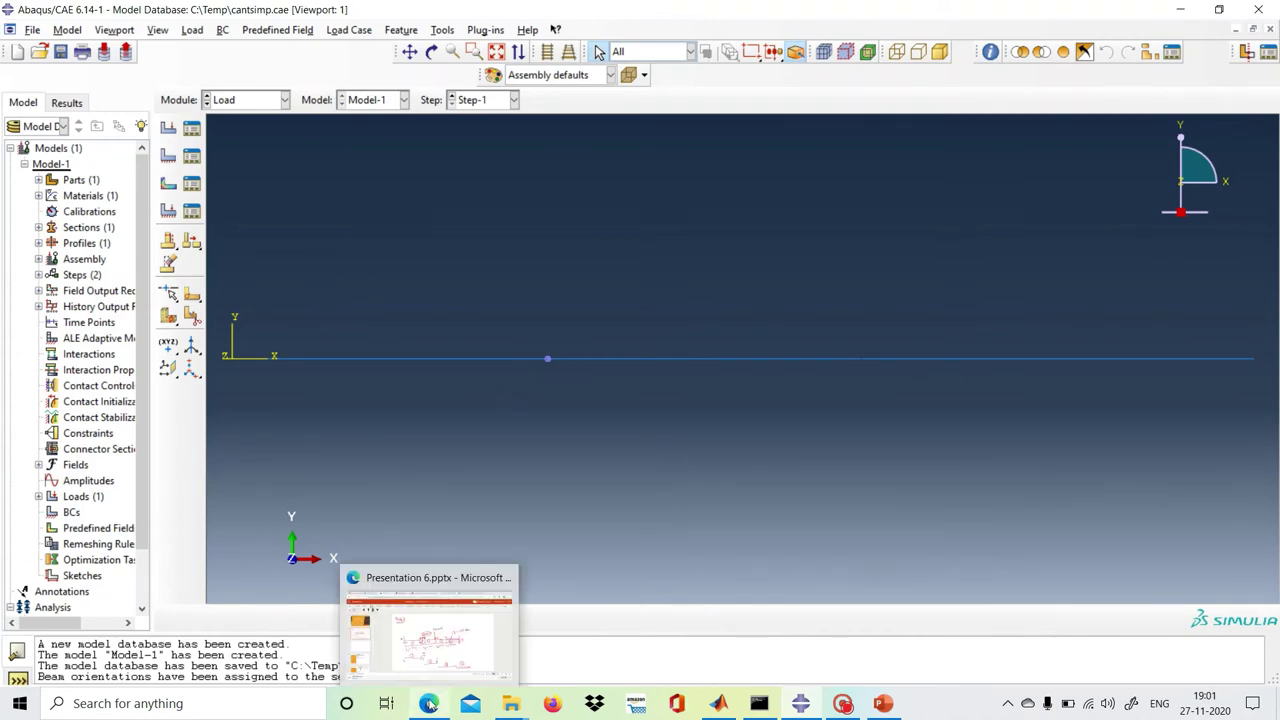
click(453, 627)
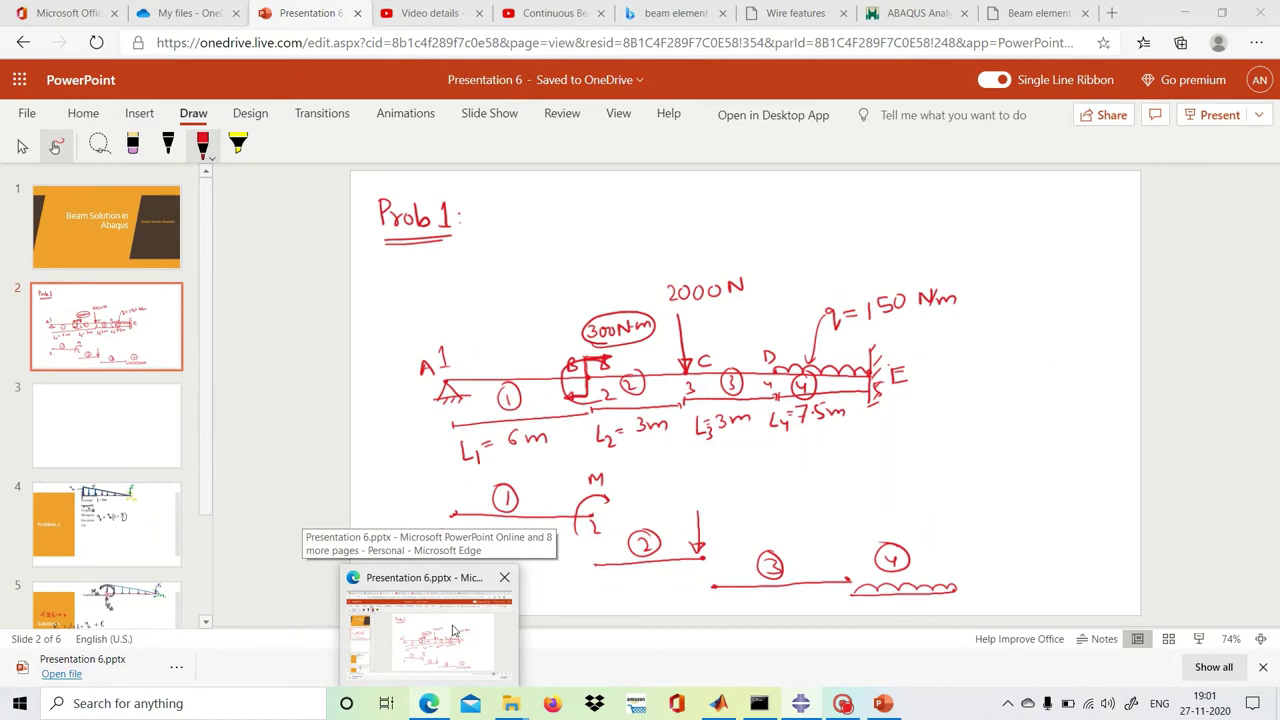
key(alt+Tab)
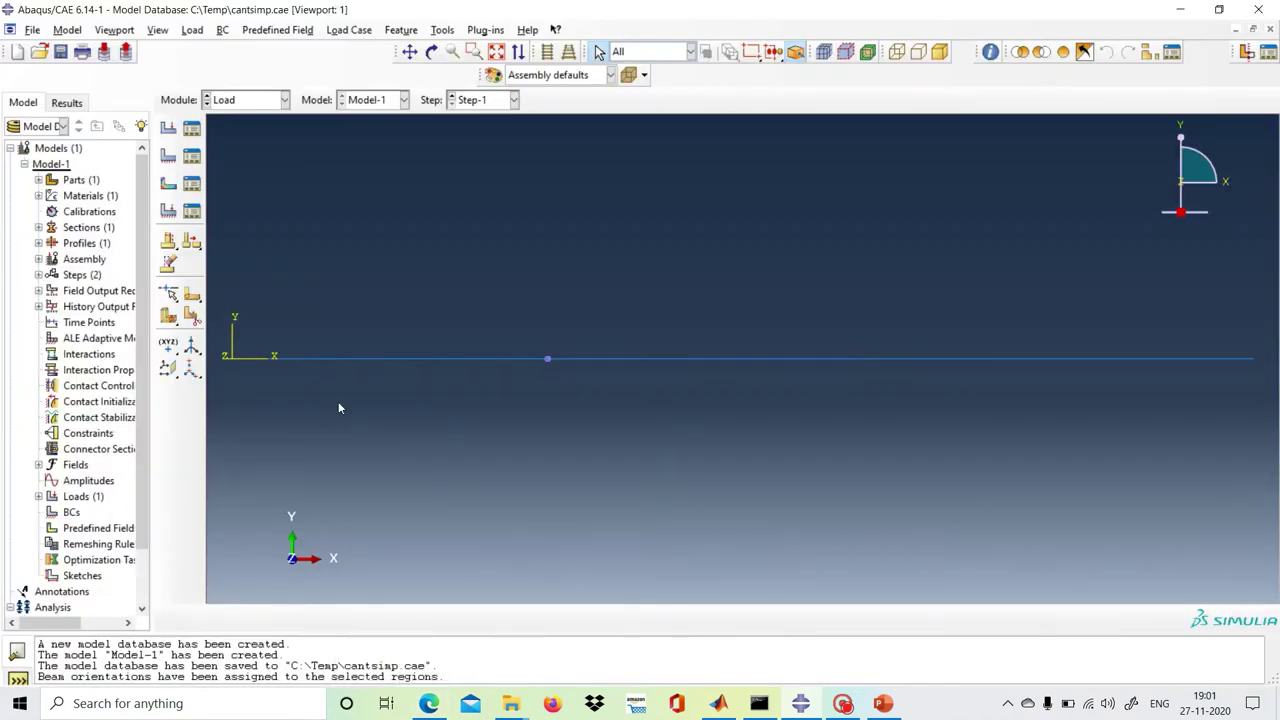
- Start a Concentrated force load named 'concforce'
click(168, 128)
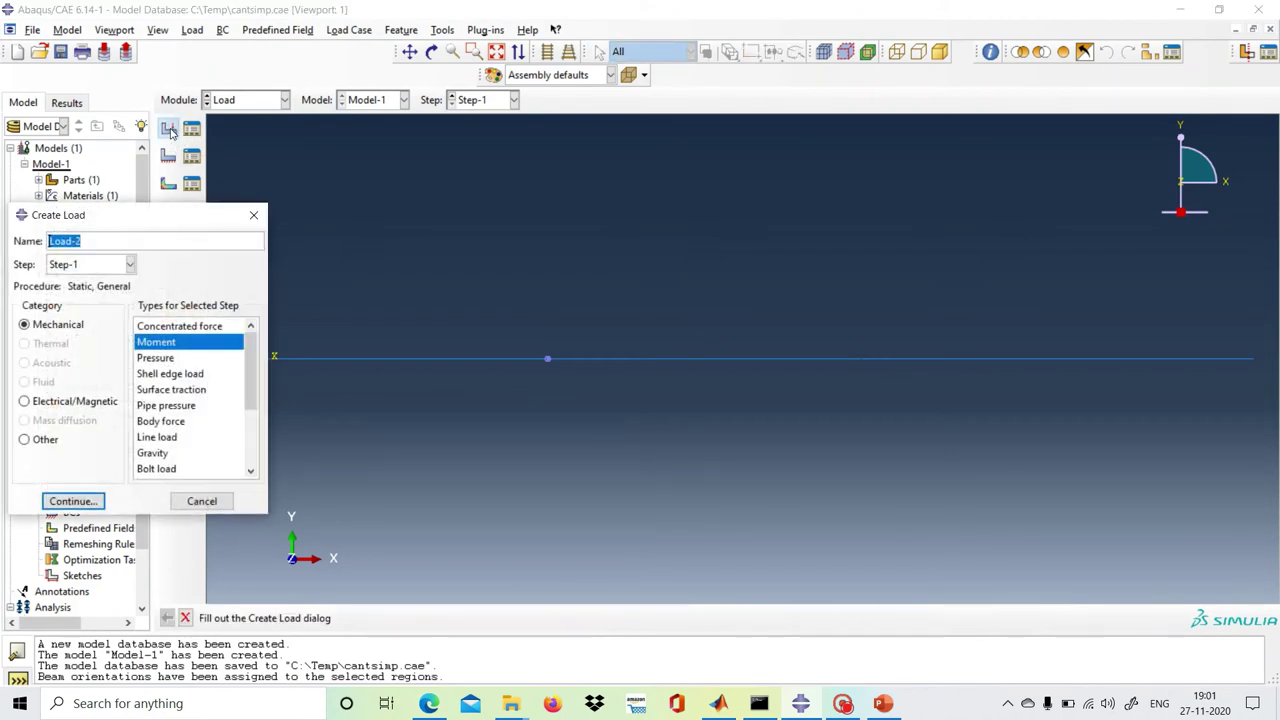
click(179, 330)
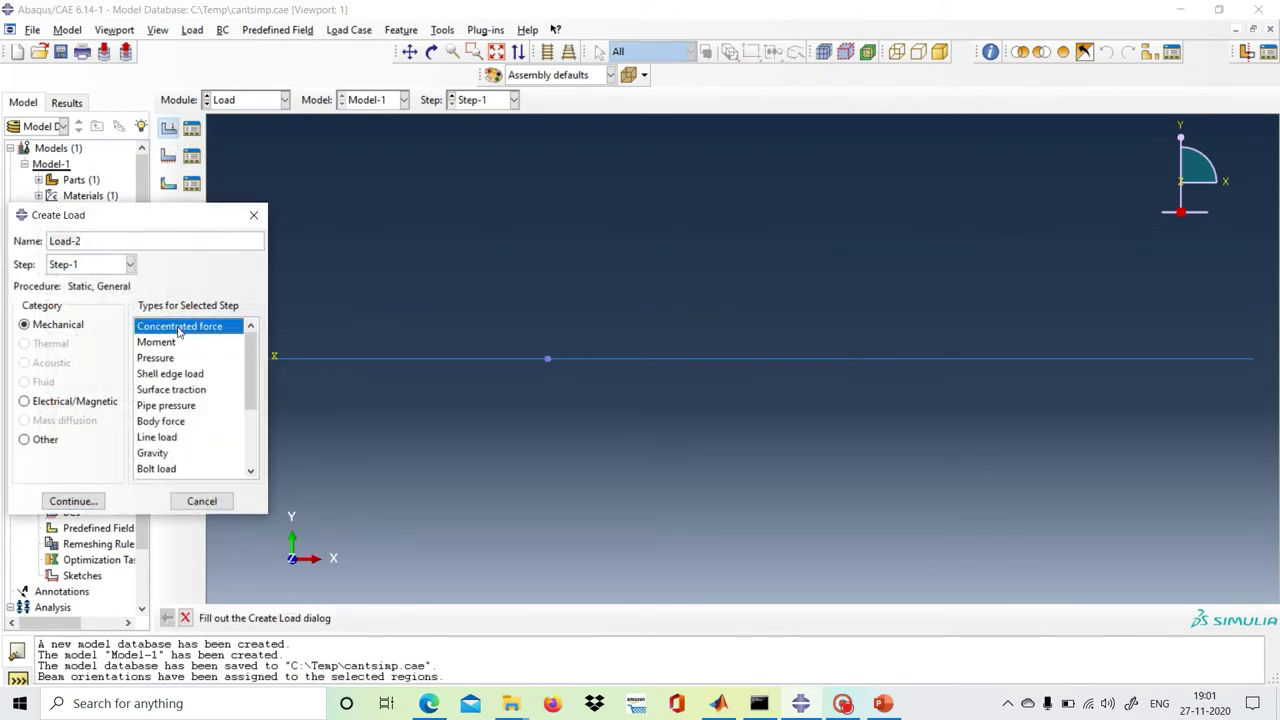
click(73, 501)
drag(81, 241, 48, 241)
key(BackSpace)
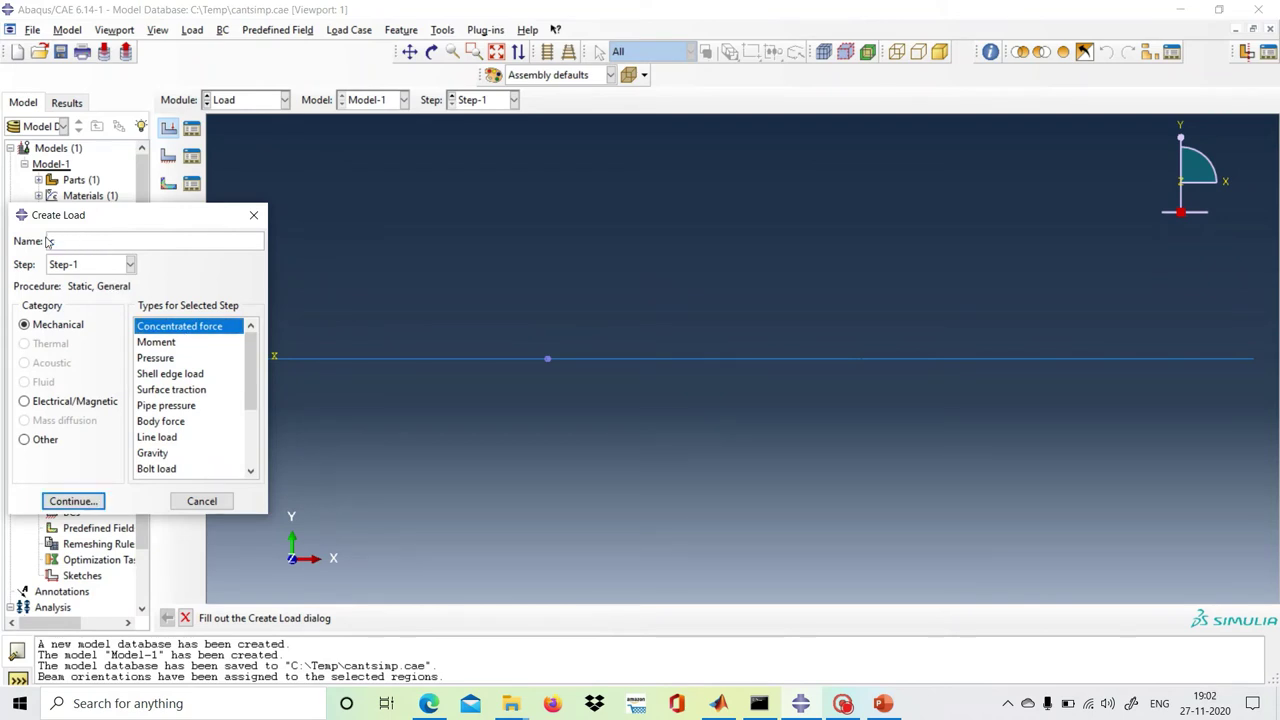
text(concforce)
- Apply concforce at the third beam point with CF2 = -2000, following nodal rotation
click(85, 508)
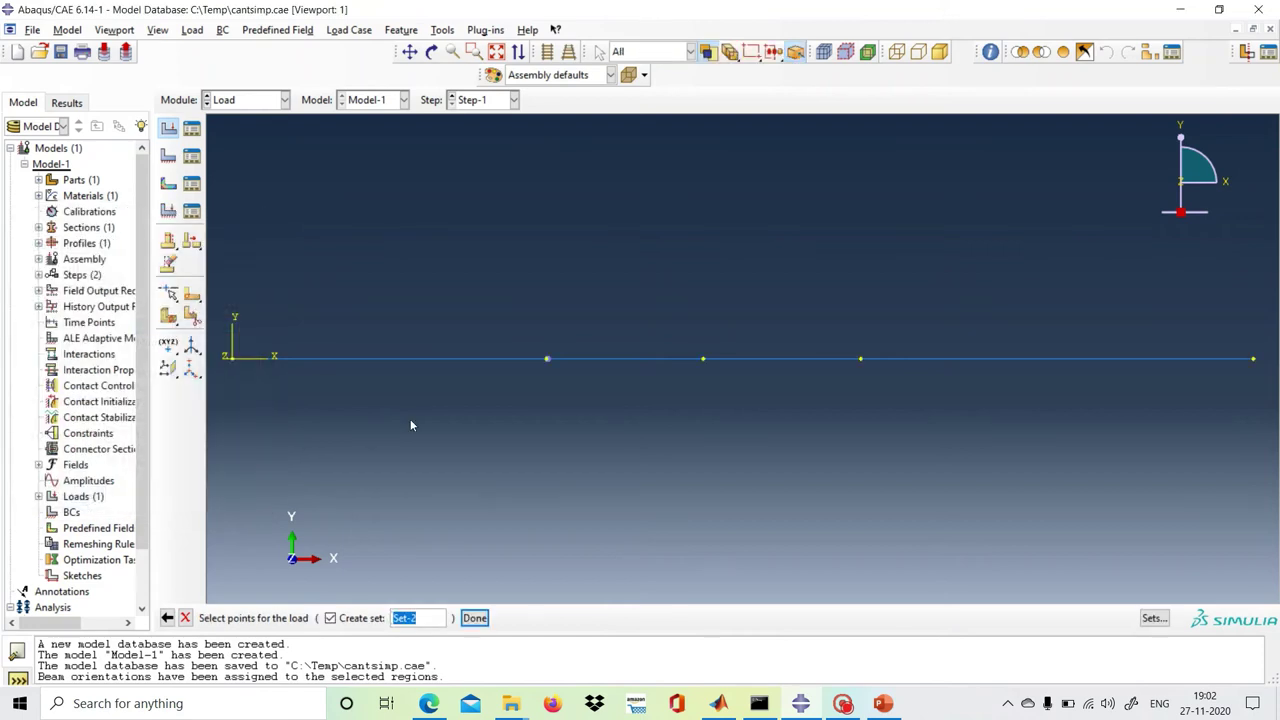
click(704, 359)
click(476, 618)
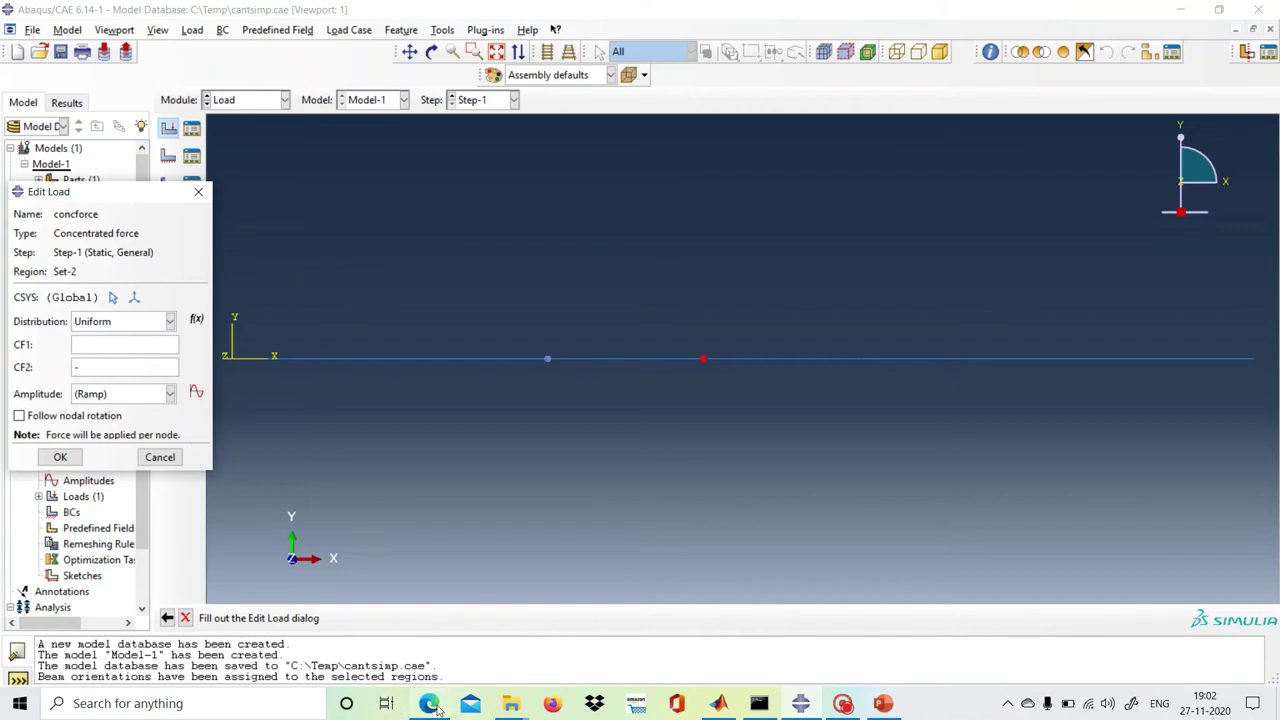
mouse_move(436, 708)
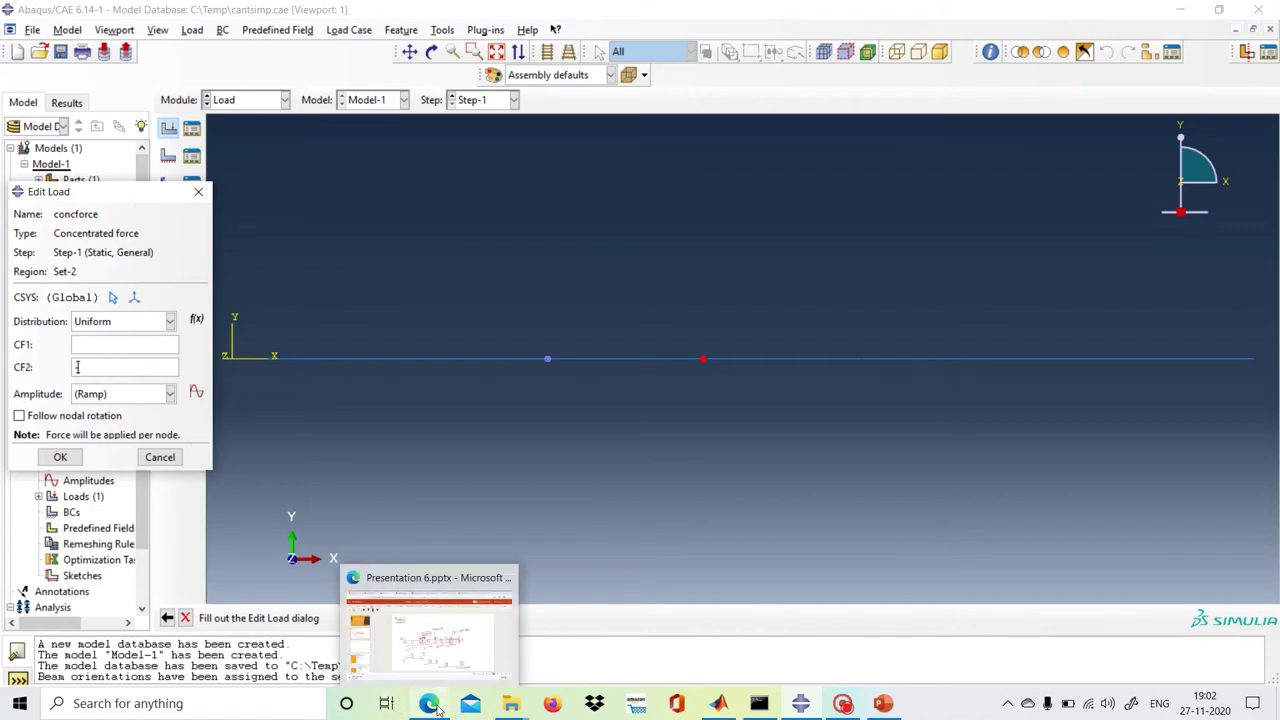
click(451, 654)
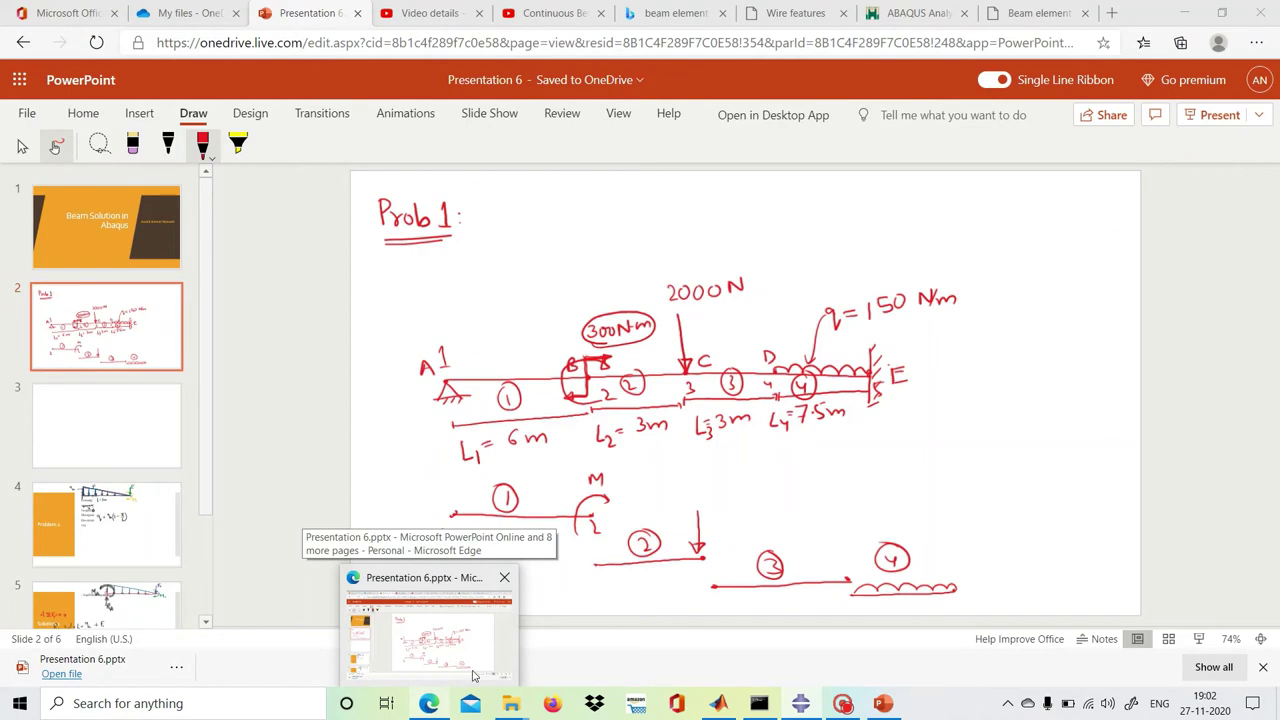
click(451, 654)
text(-)
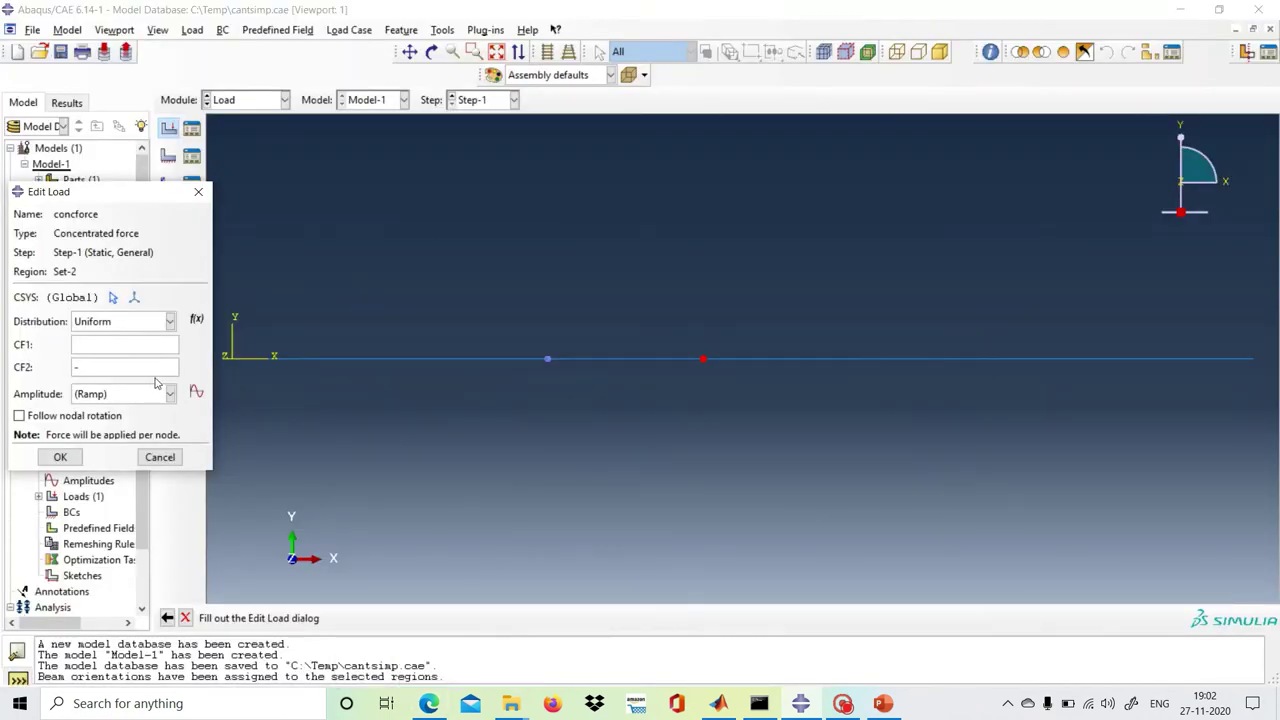
text(2000)
click(20, 415)
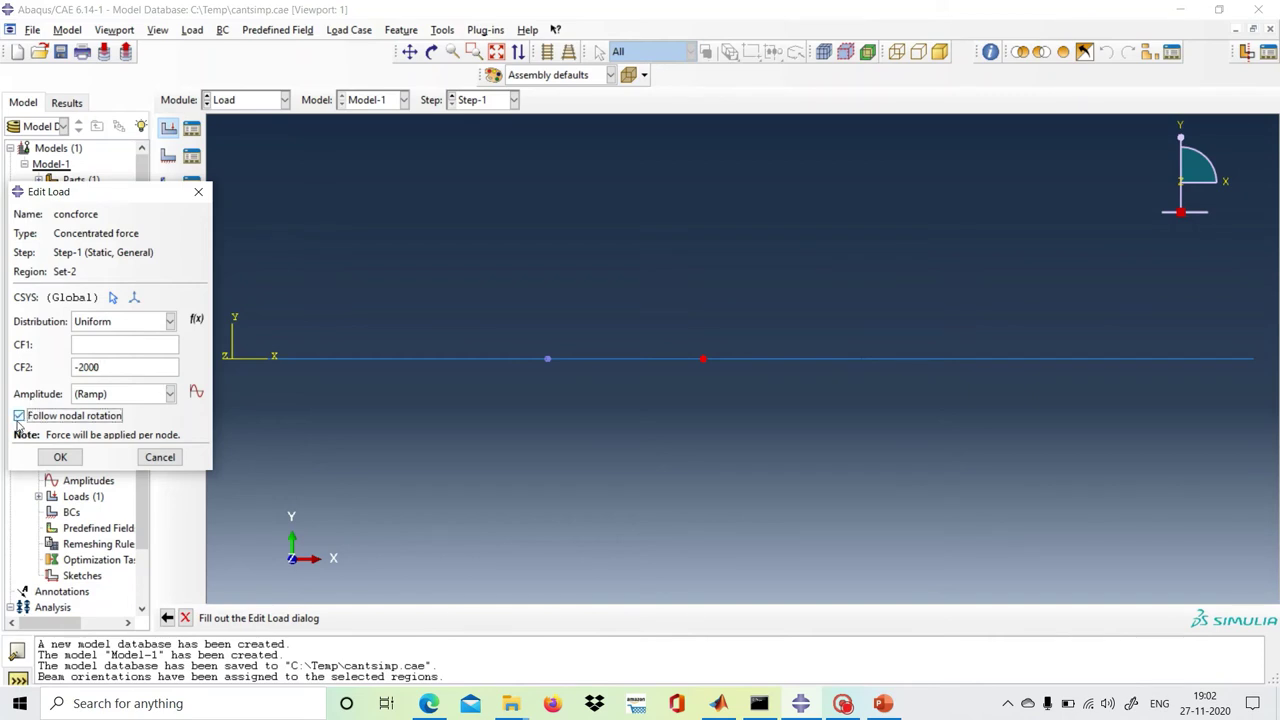
click(60, 456)
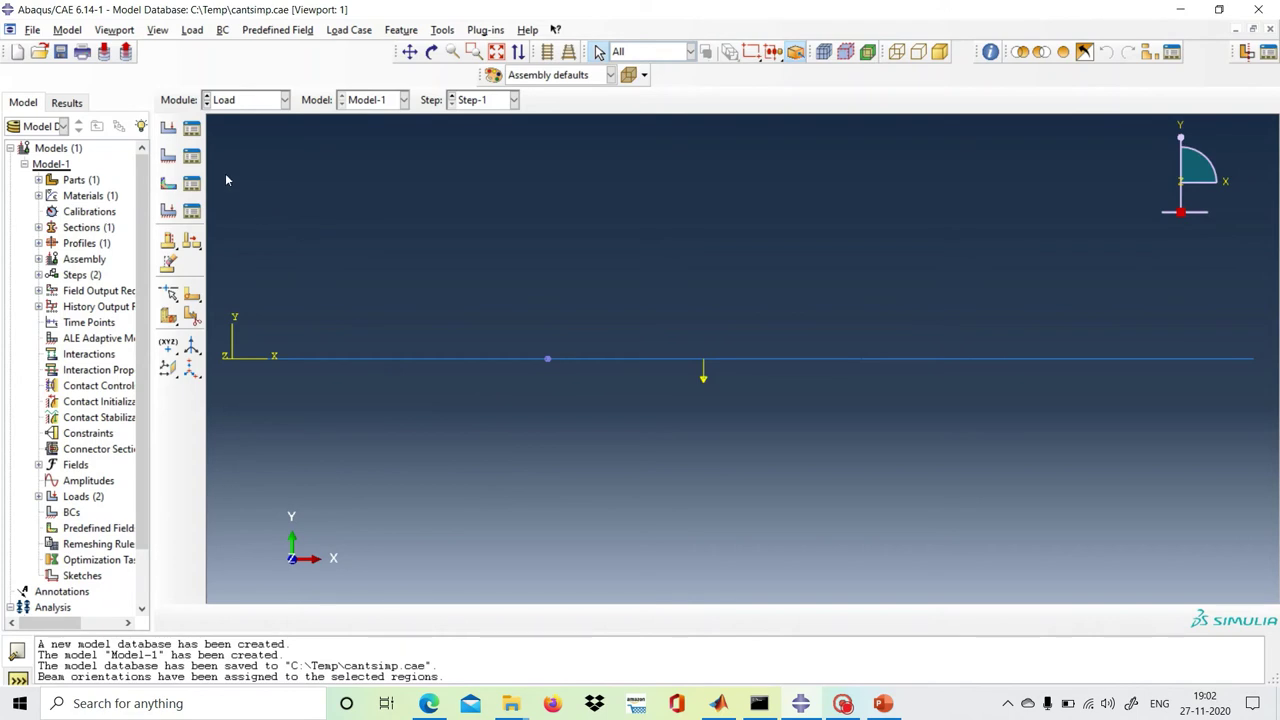
- Begin a third load of type Pressure named 'udl' in Step-1
click(169, 128)
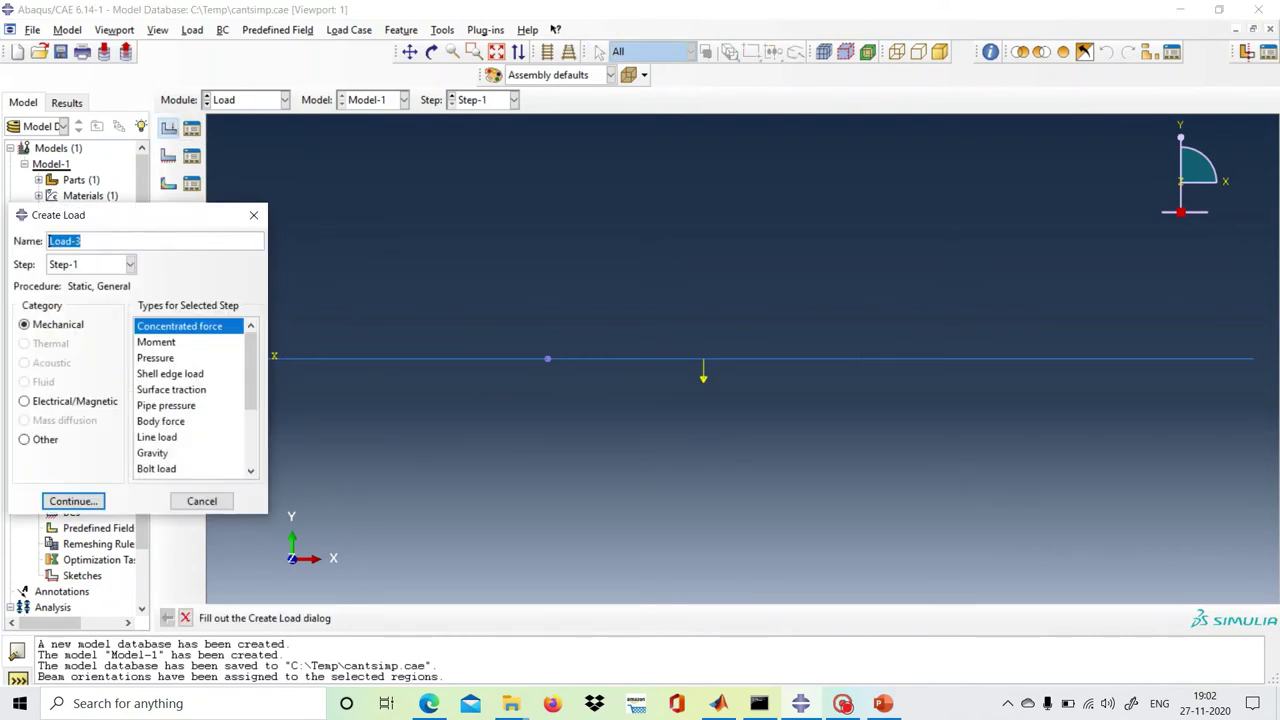
mouse_move(428, 703)
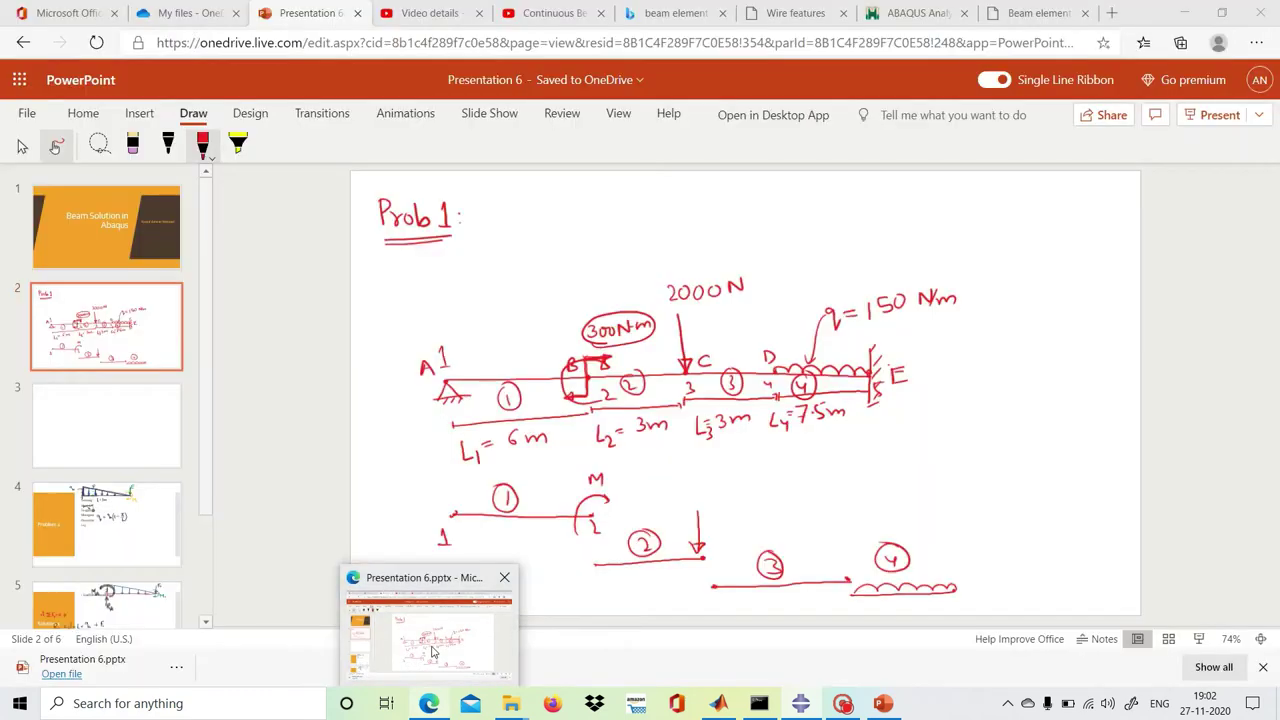
mouse_move(433, 657)
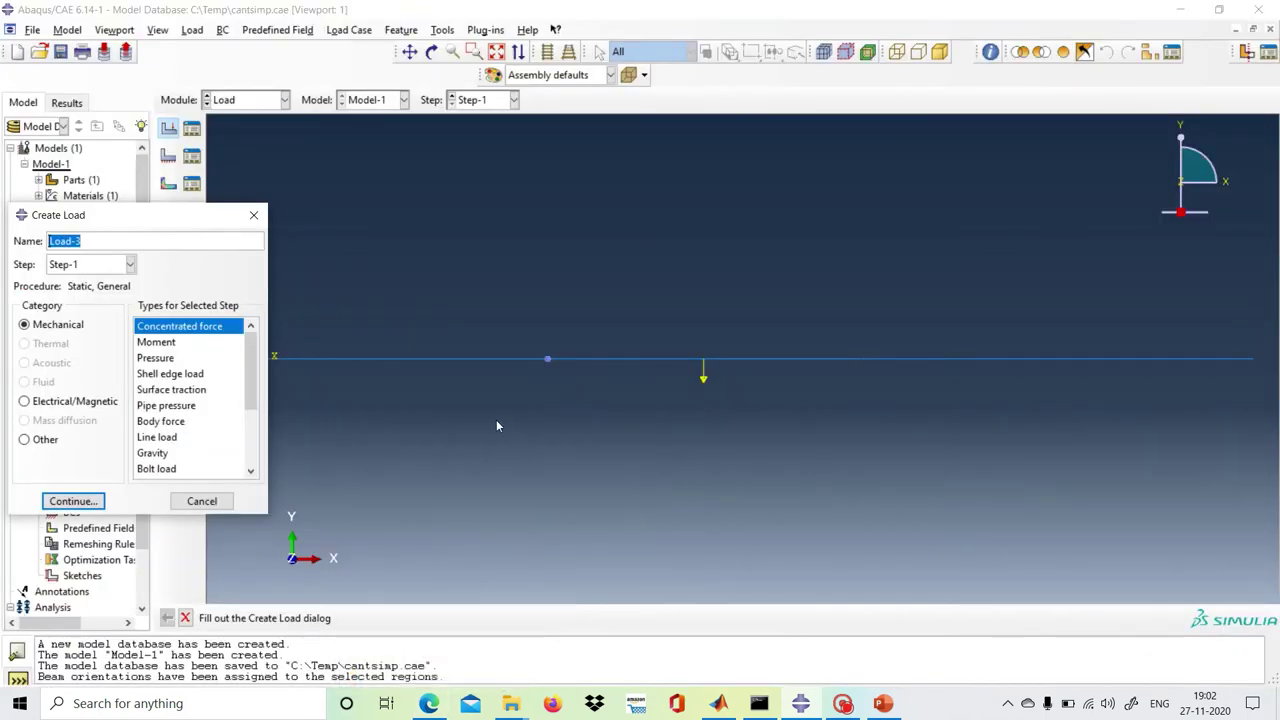
click(160, 360)
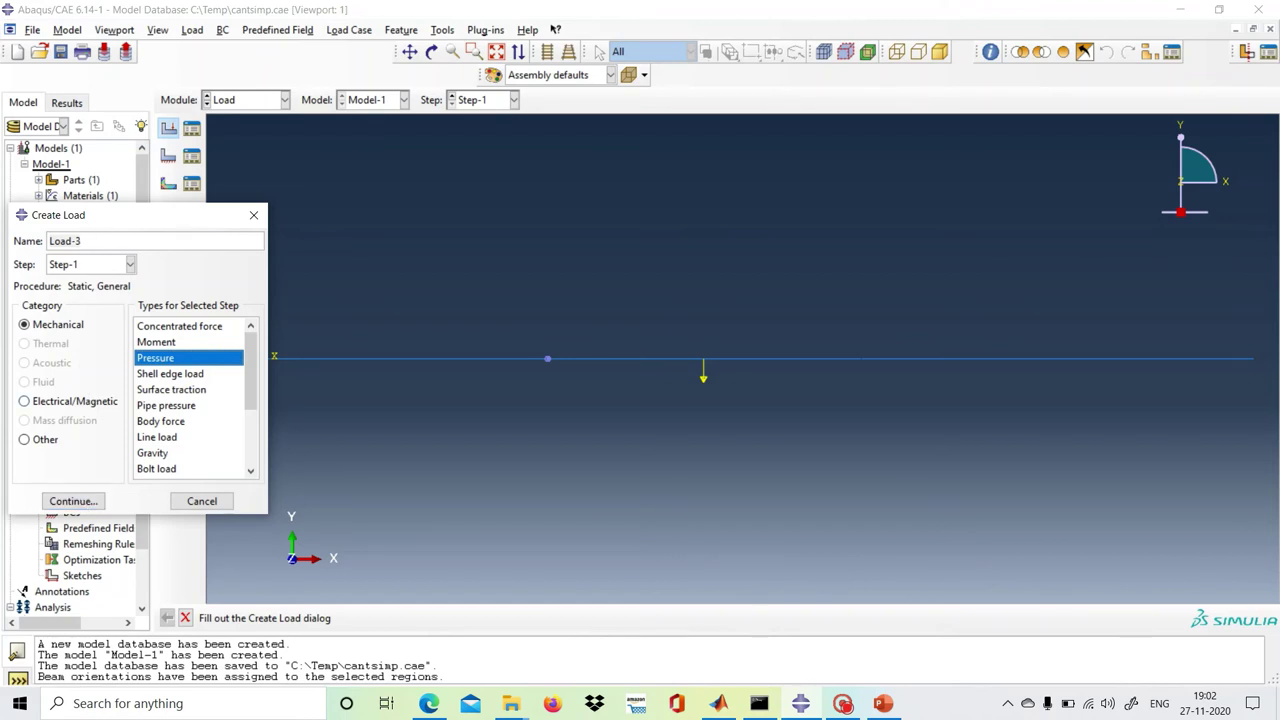
click(64, 241)
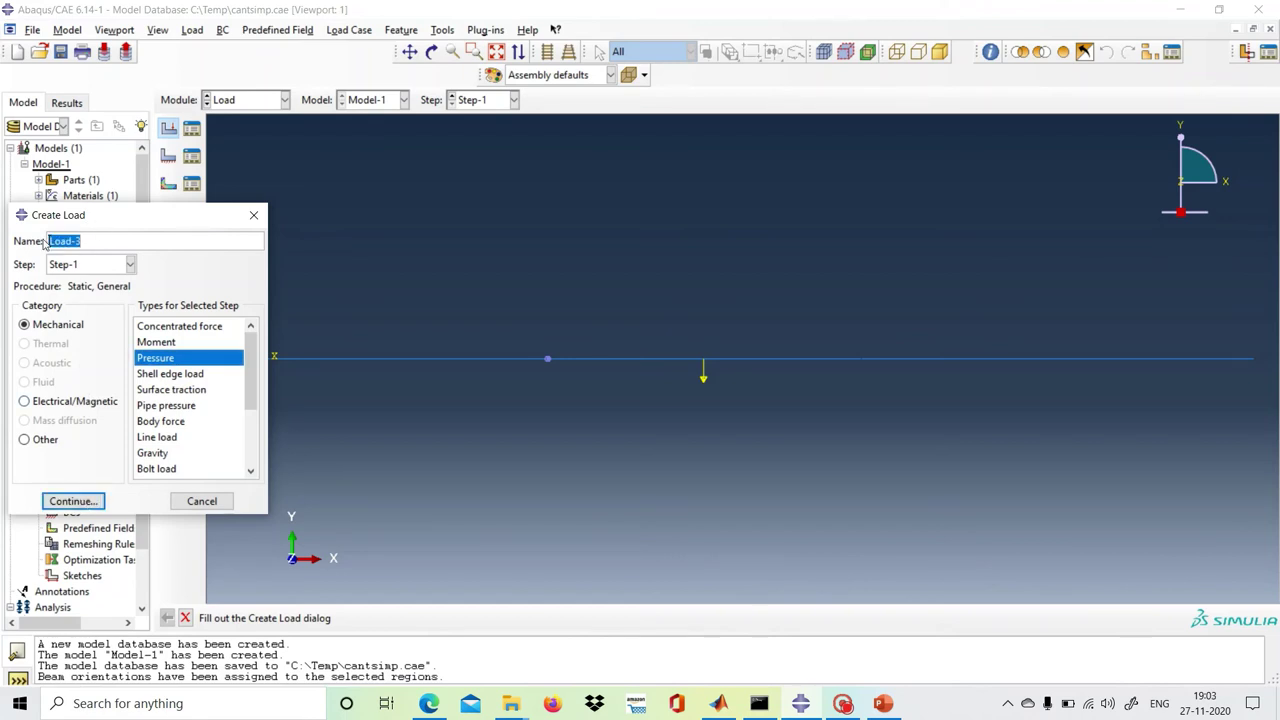
text(y)
text(udl)
click(88, 505)
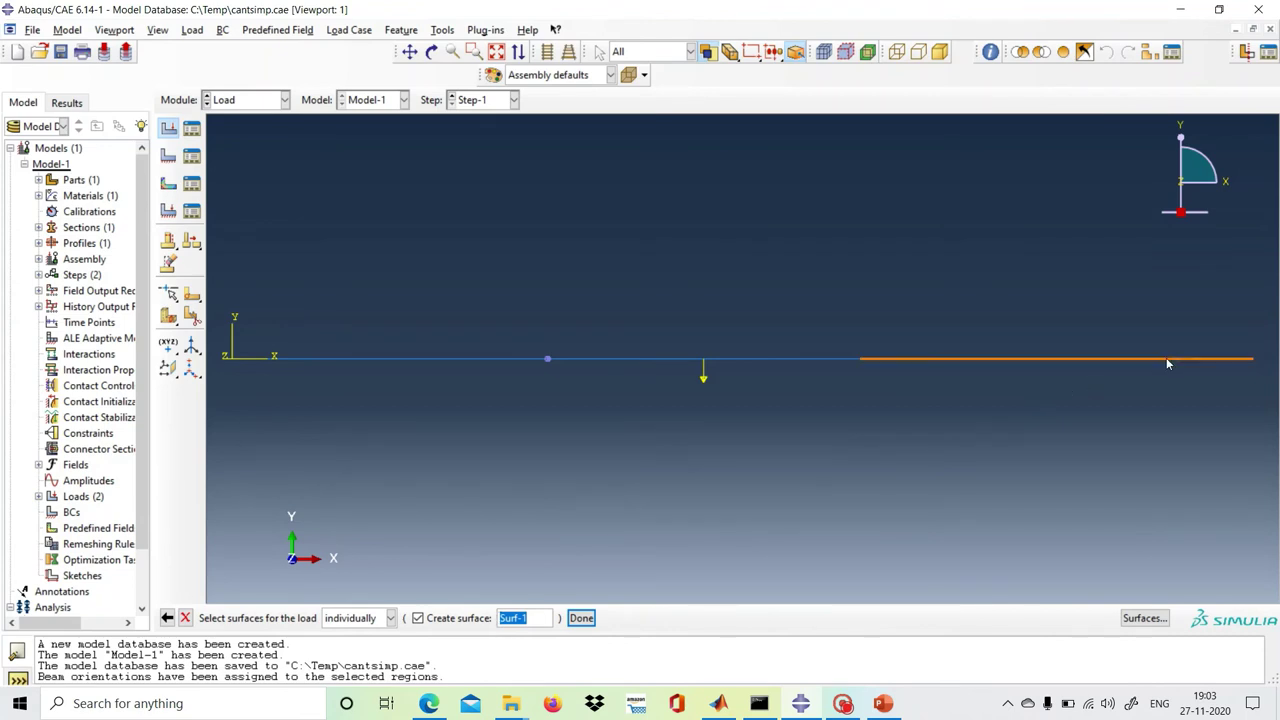
- Apply the udl pressure of magnitude 150 to the right-hand beam span, magenta side
click(1031, 358)
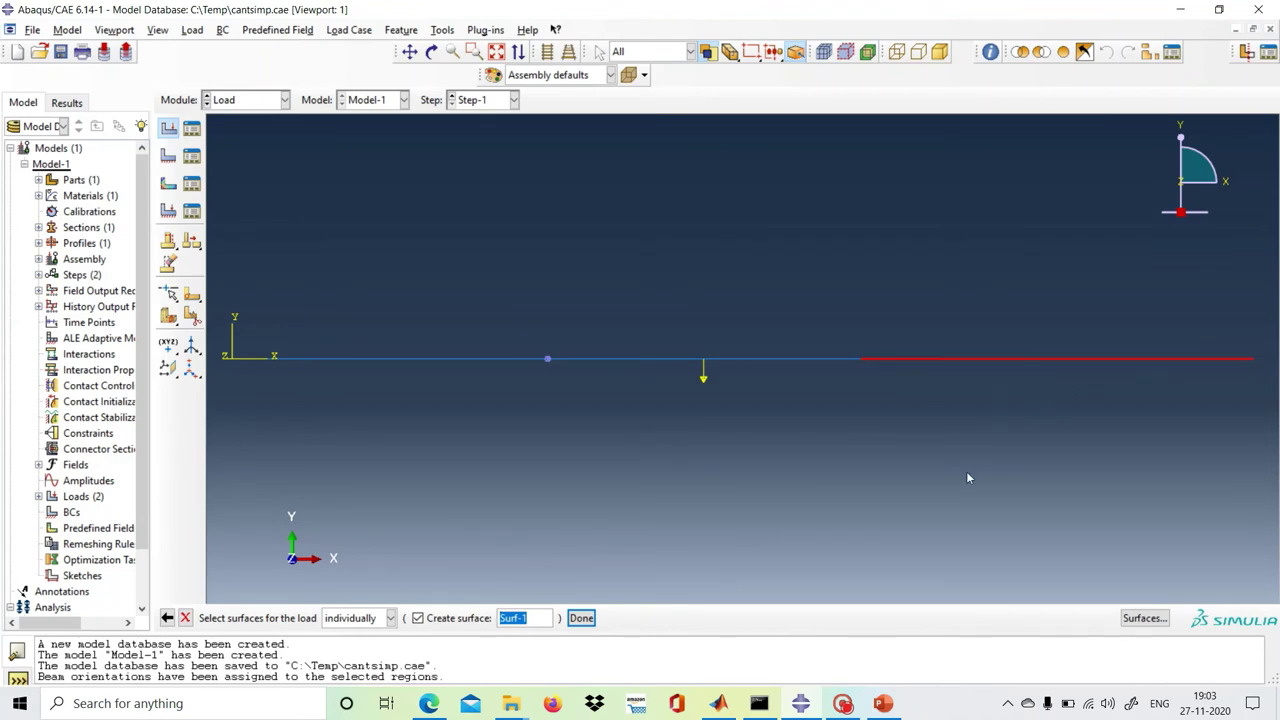
click(582, 618)
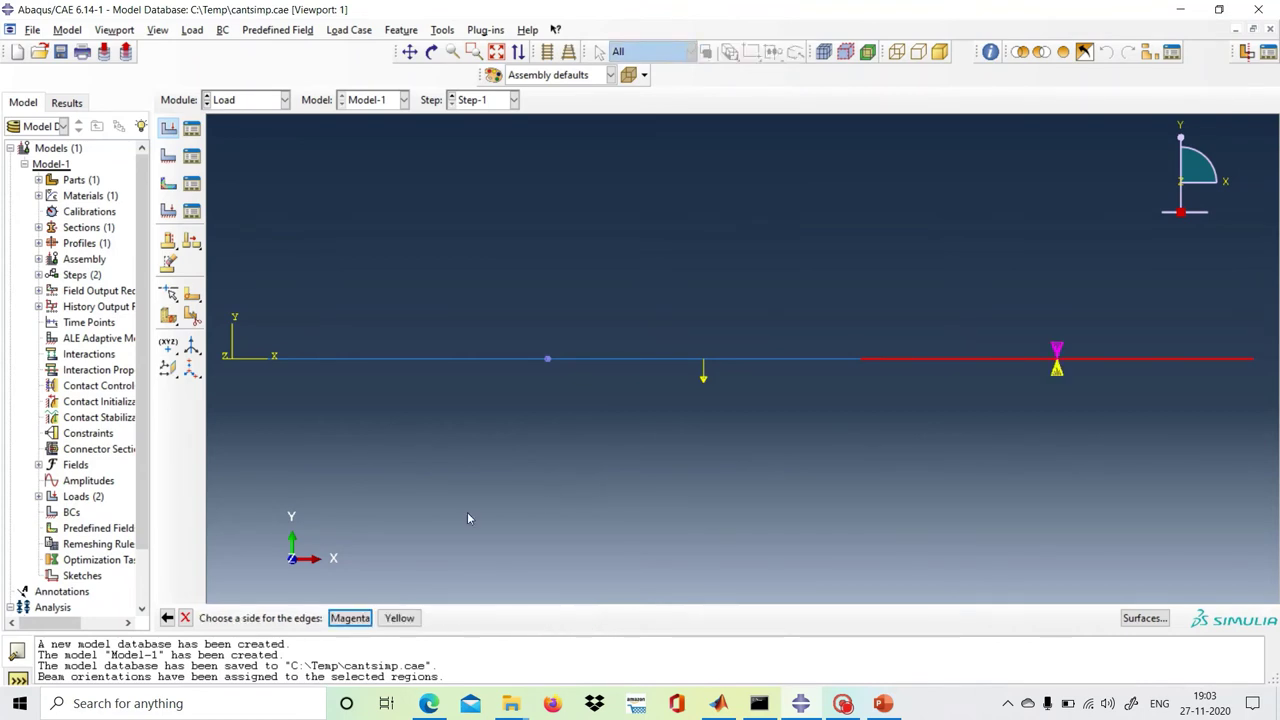
click(349, 618)
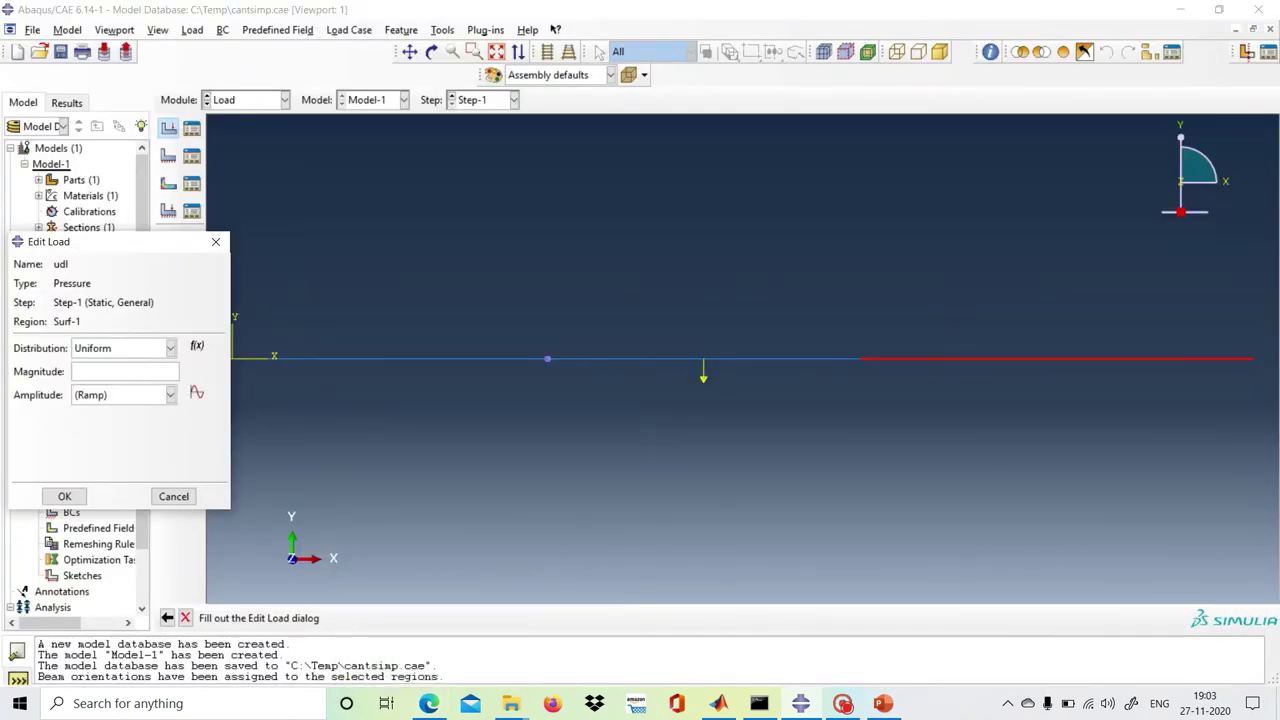
click(74, 371)
text(150)
click(64, 494)
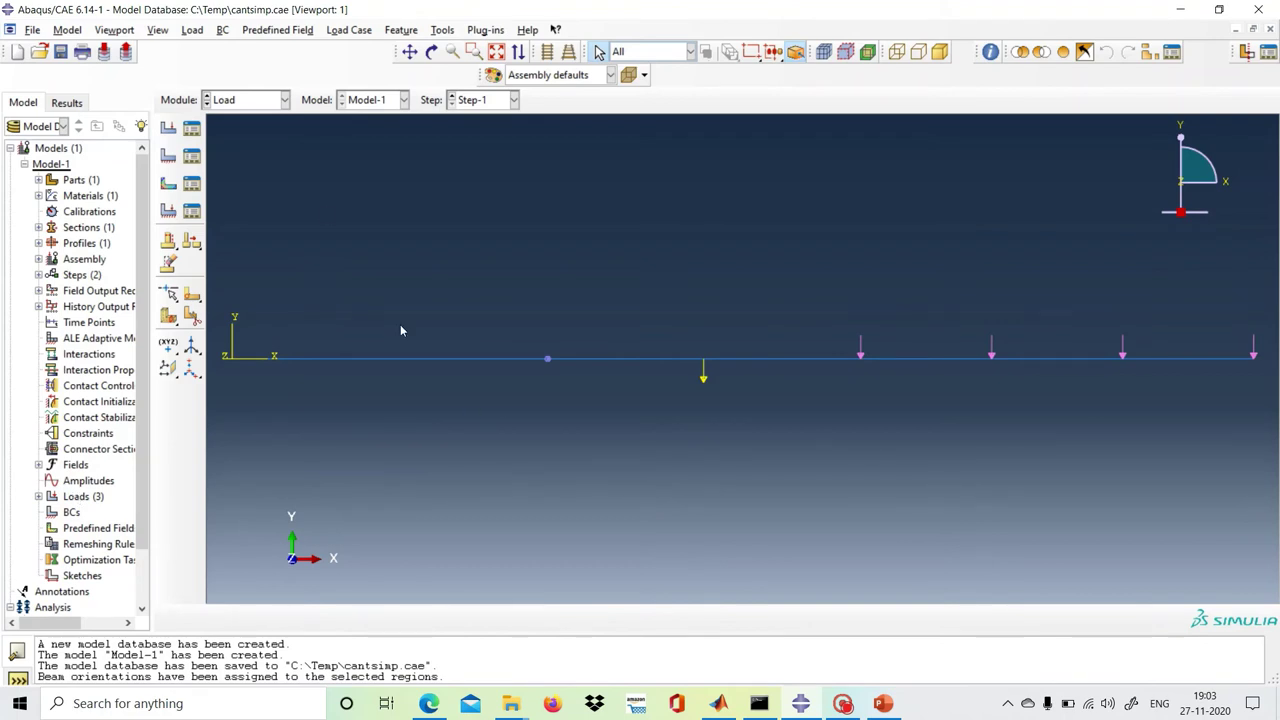
- Start a Displacement/Rotation boundary condition named 'lefthinge'
click(170, 157)
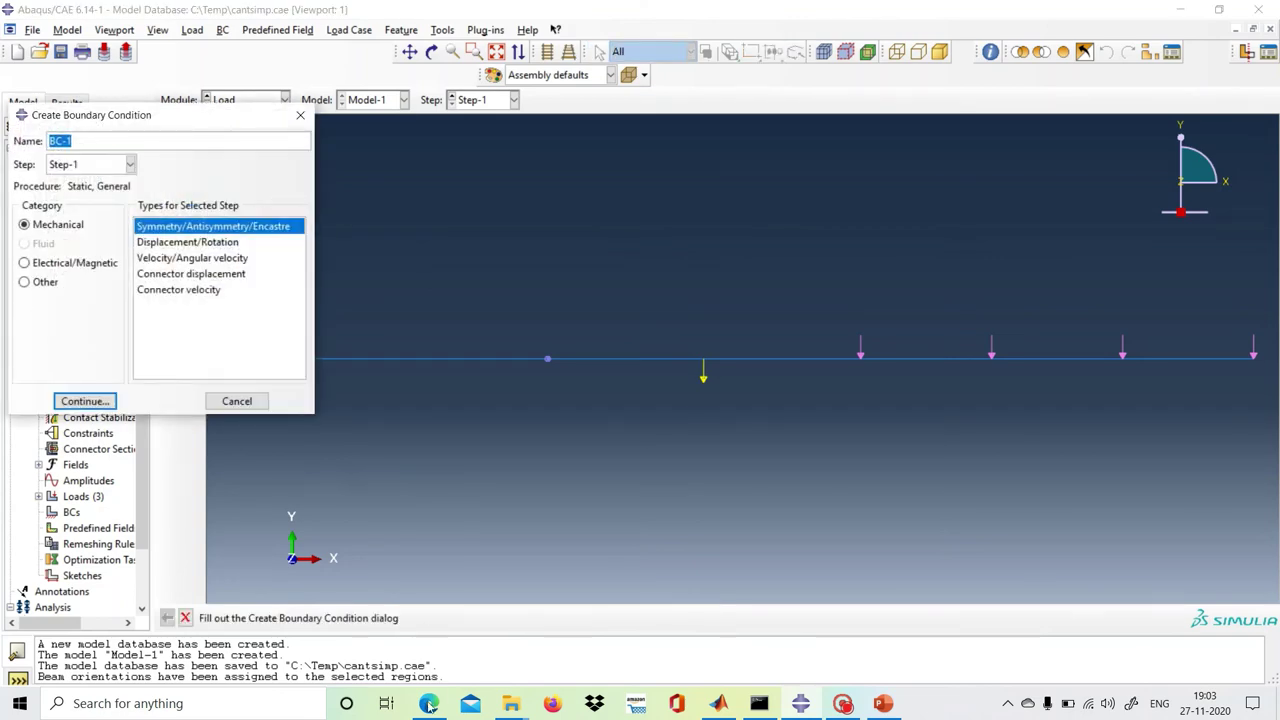
mouse_move(425, 705)
click(415, 650)
text(lefthinge)
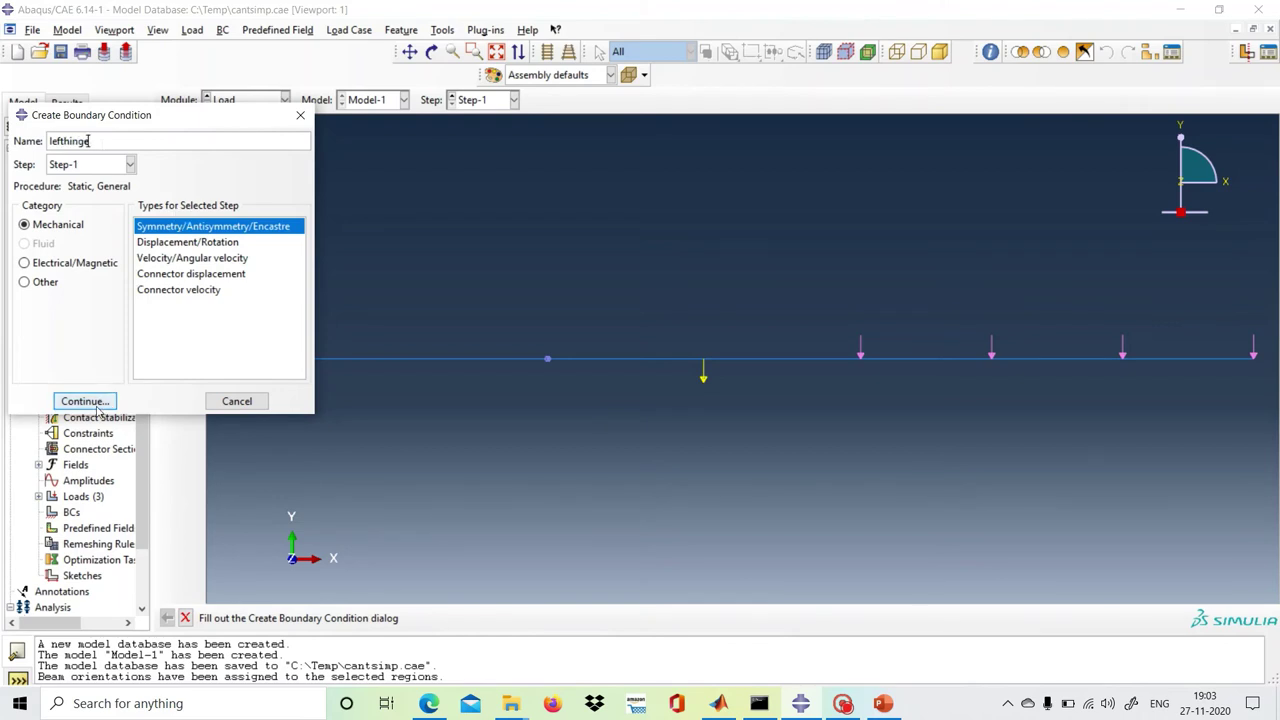
click(195, 243)
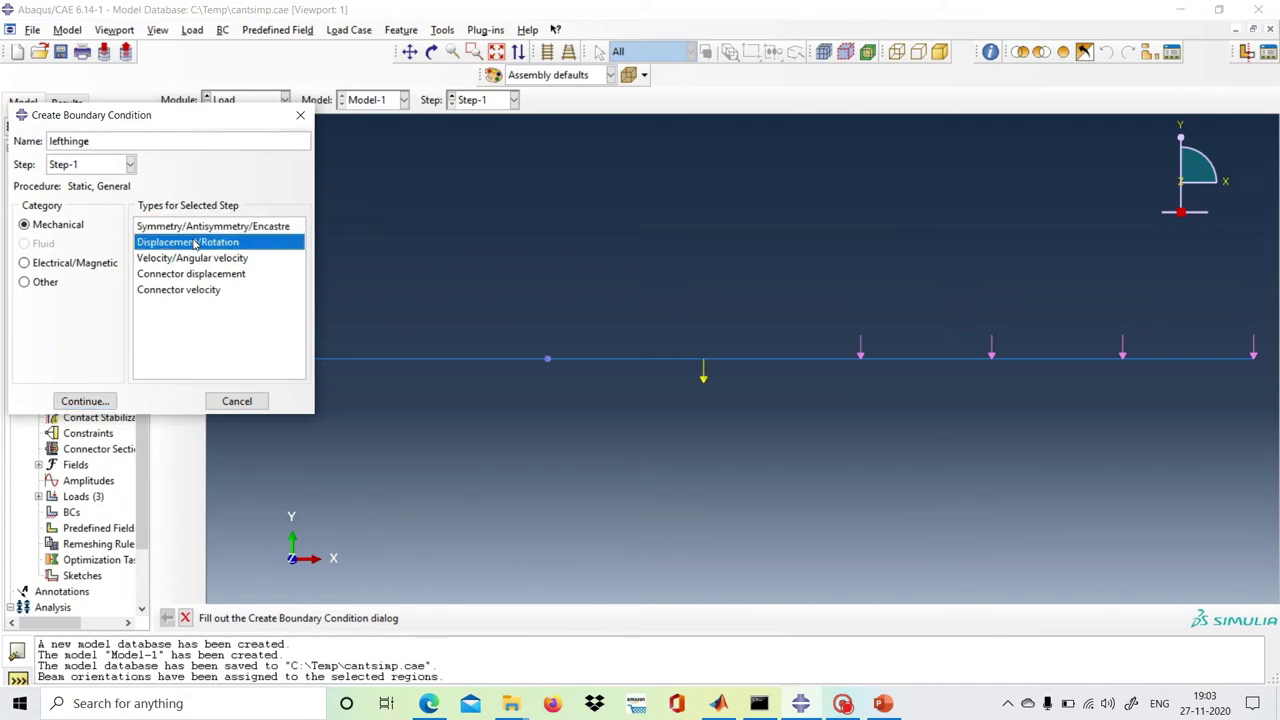
click(86, 402)
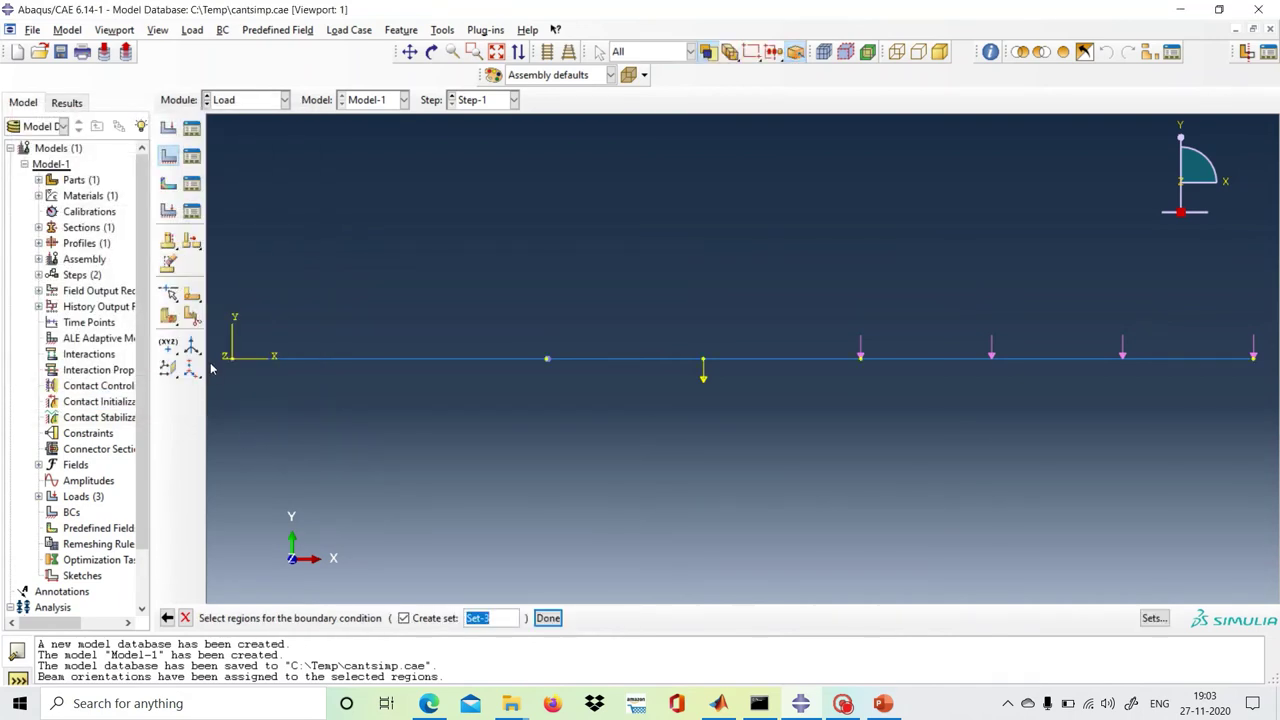
- Apply lefthinge at the beam's left end point with U1 and U2 fixed
click(240, 366)
click(232, 358)
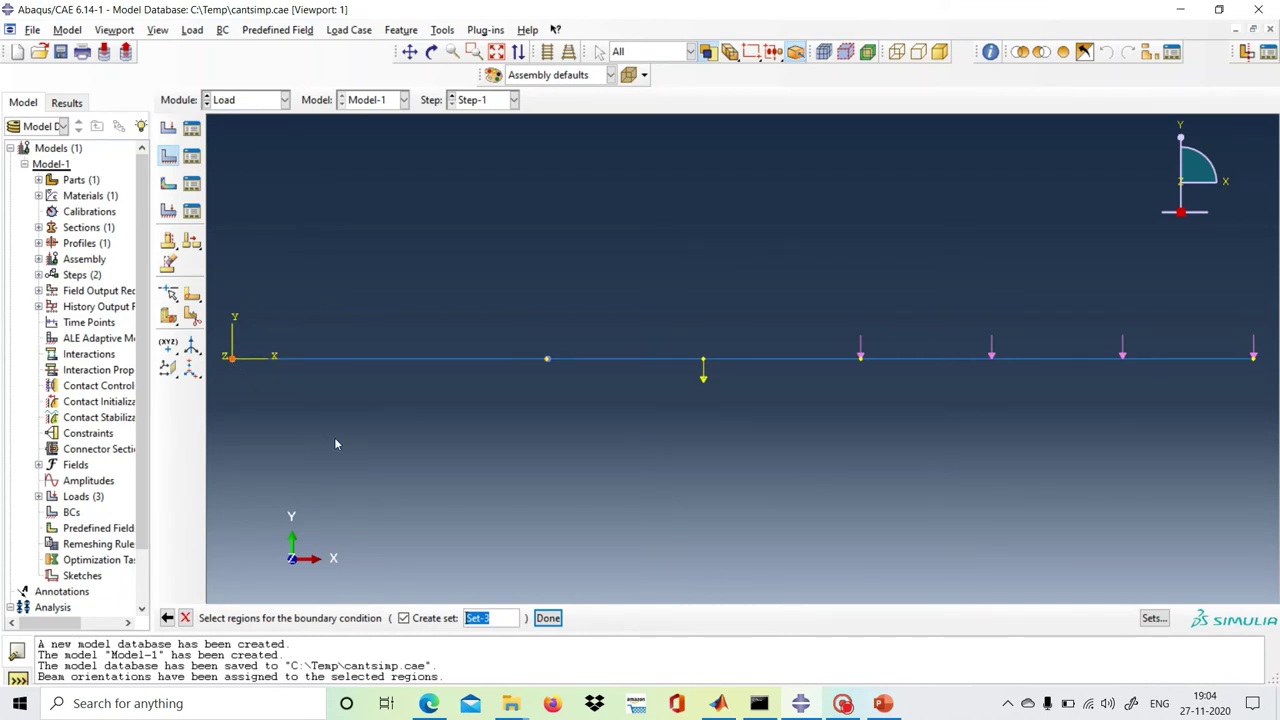
click(547, 618)
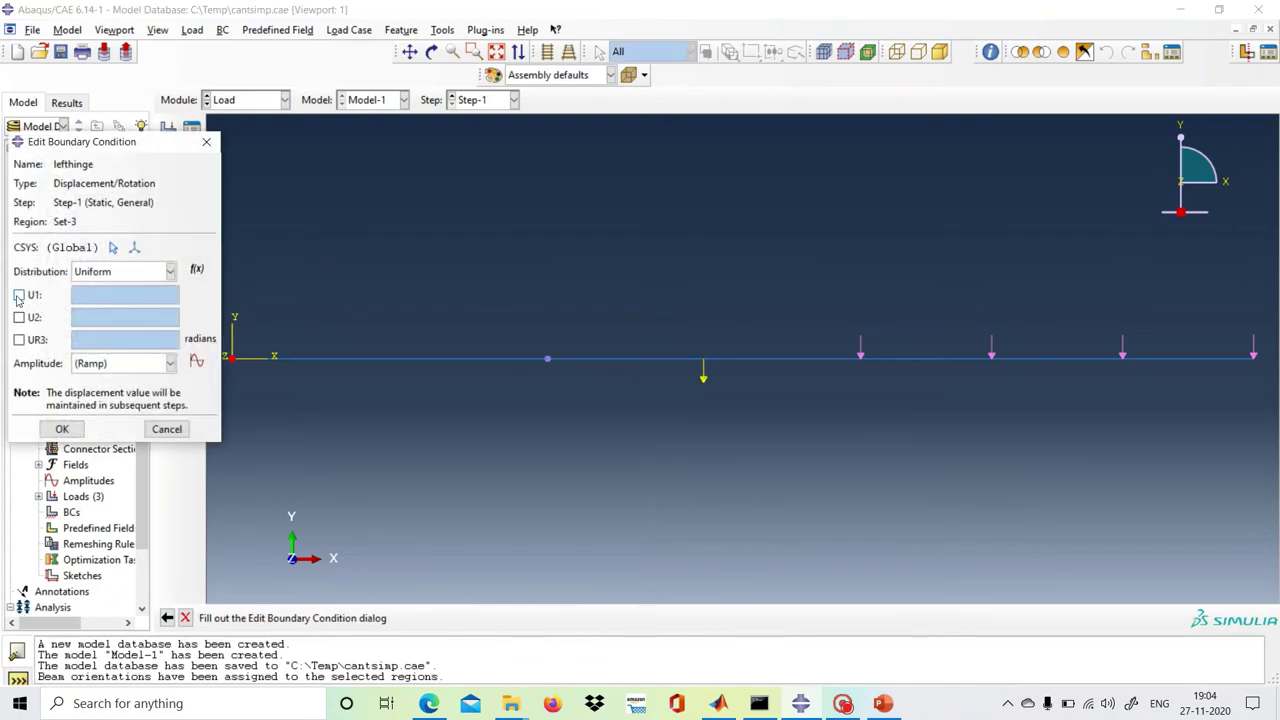
click(19, 296)
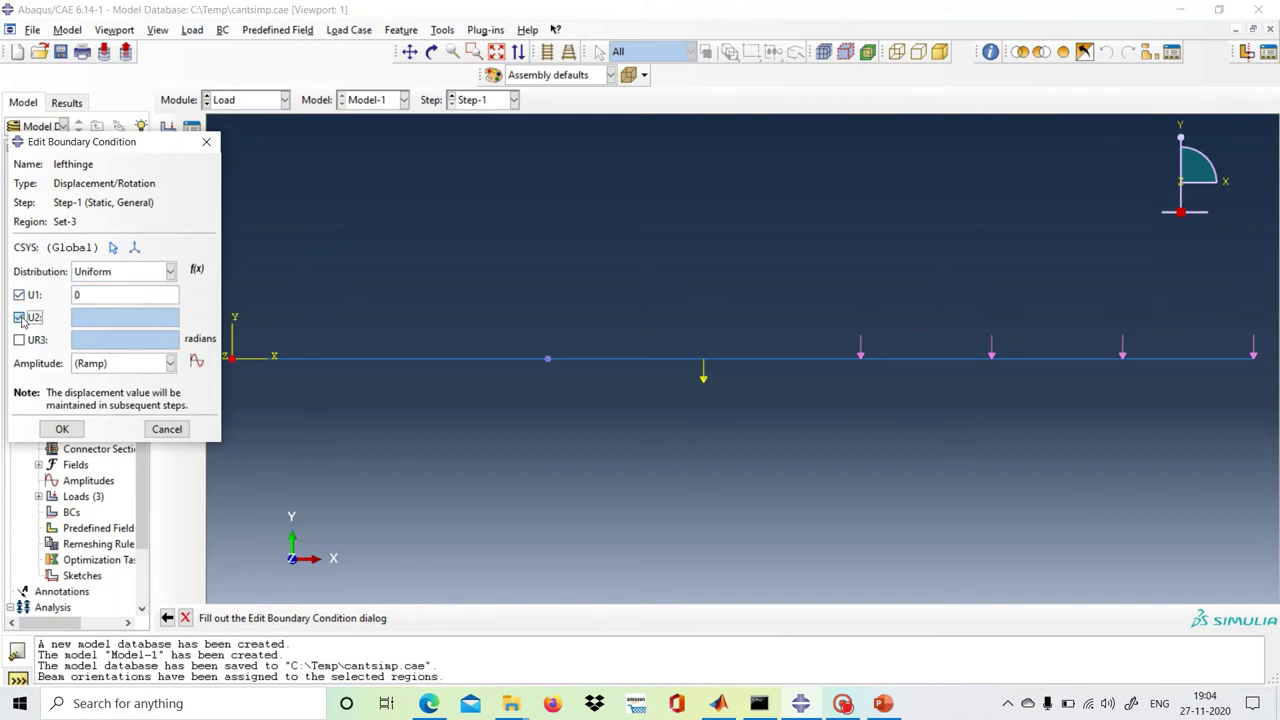
click(20, 318)
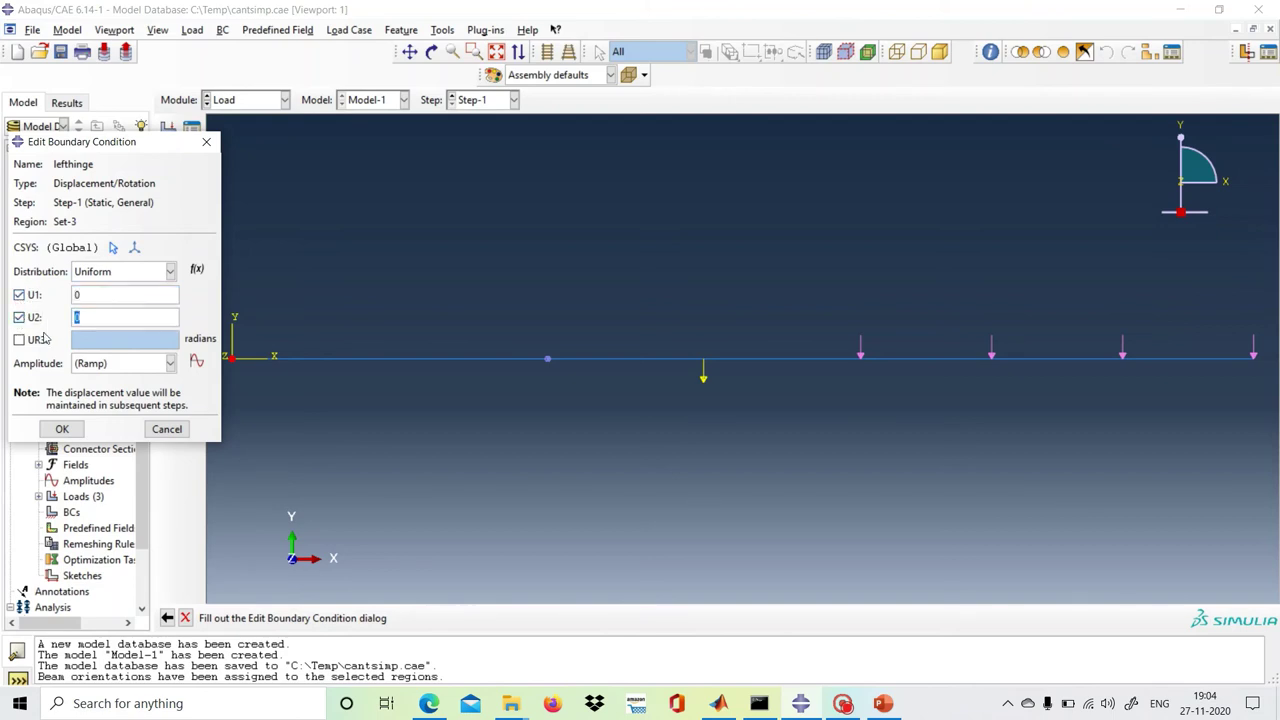
click(62, 429)
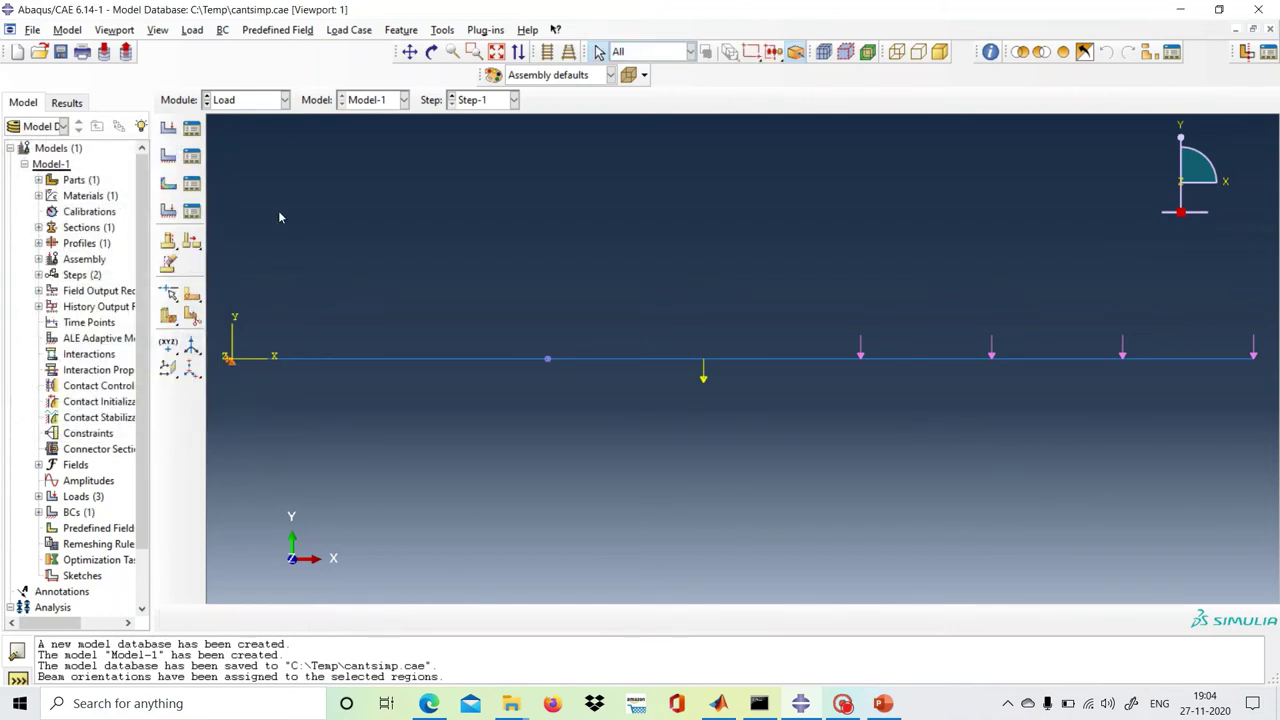
- Add Displacement/Rotation BC 'rightfixed' at the right end fixing U1, U2 and UR3
click(170, 155)
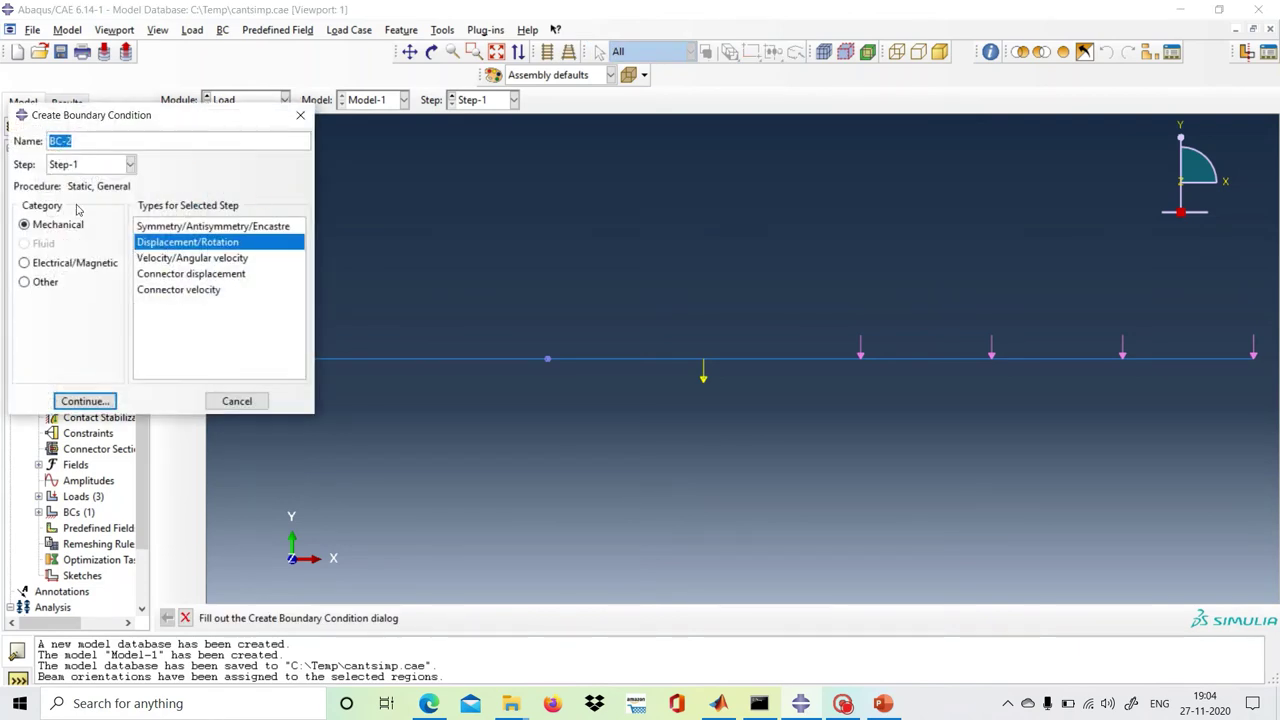
text(rightfixed)
click(95, 401)
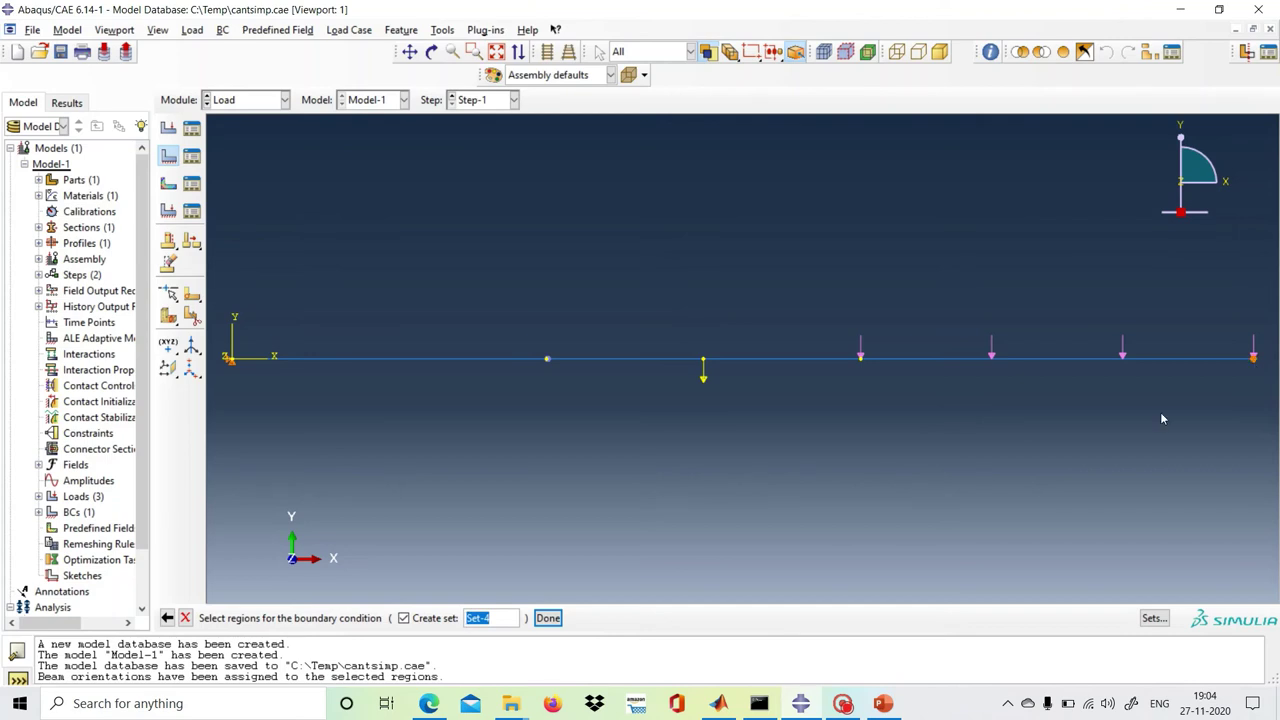
click(556, 620)
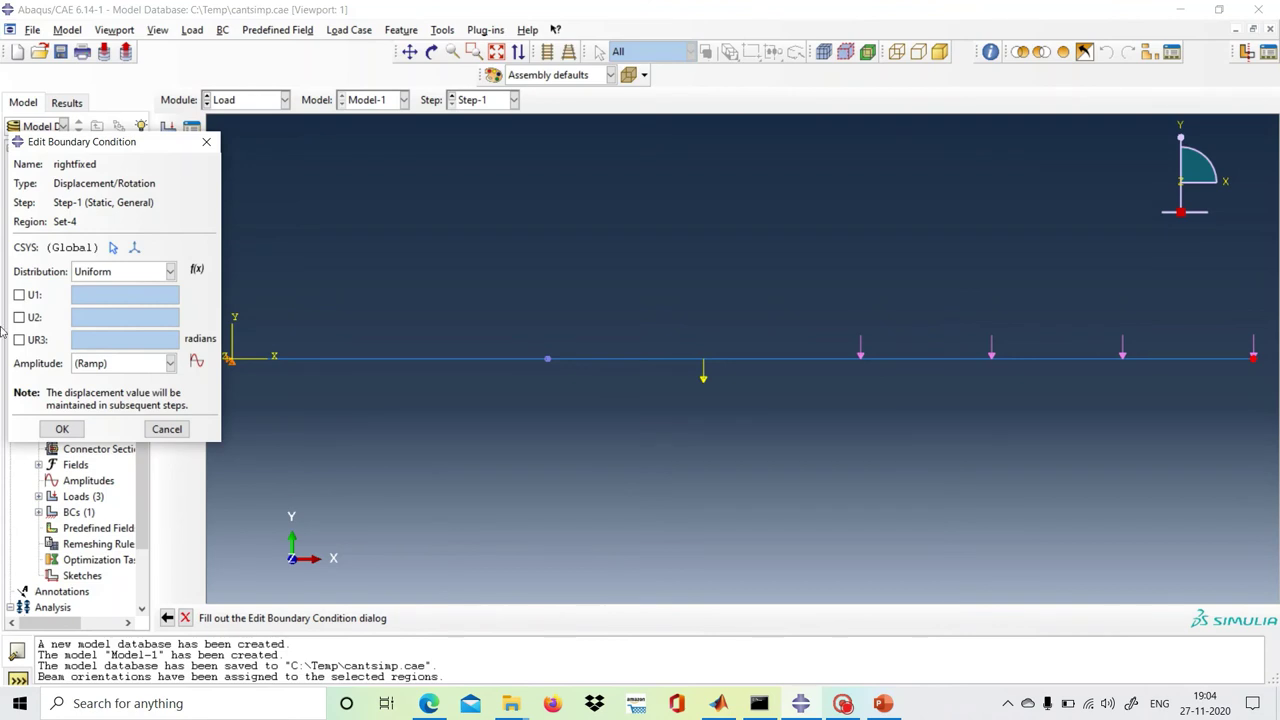
click(19, 295)
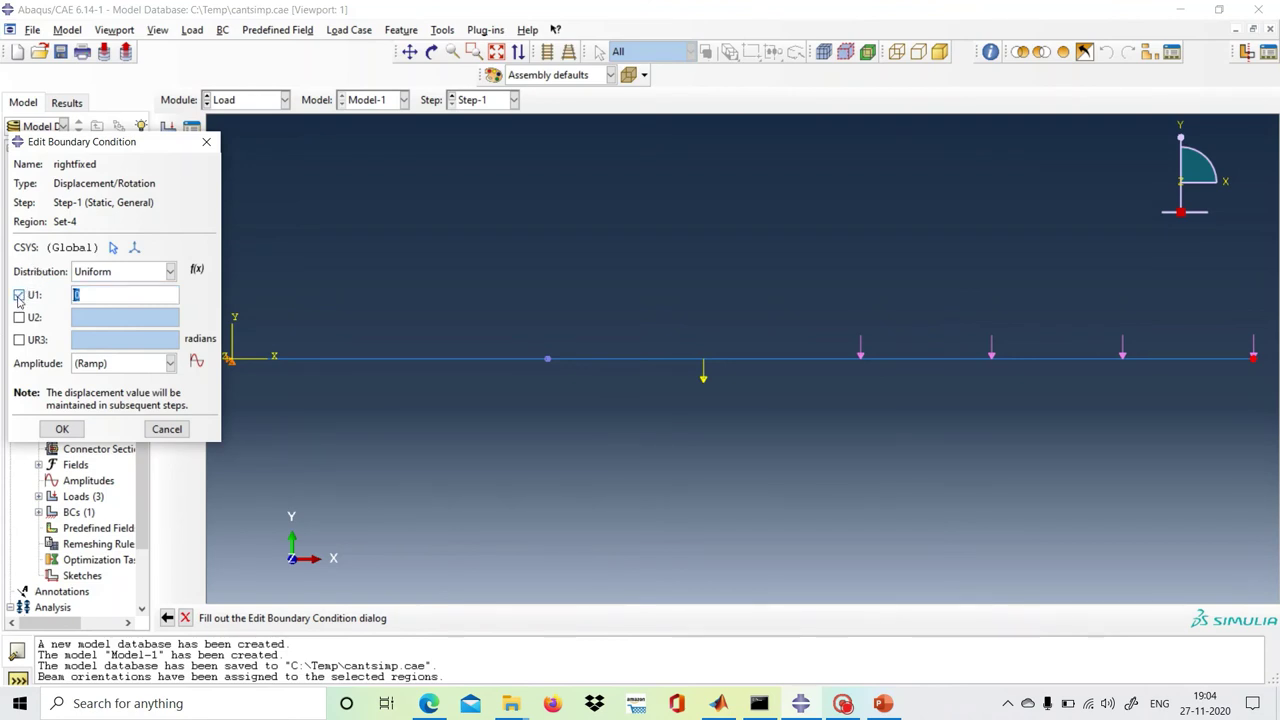
click(19, 317)
click(19, 341)
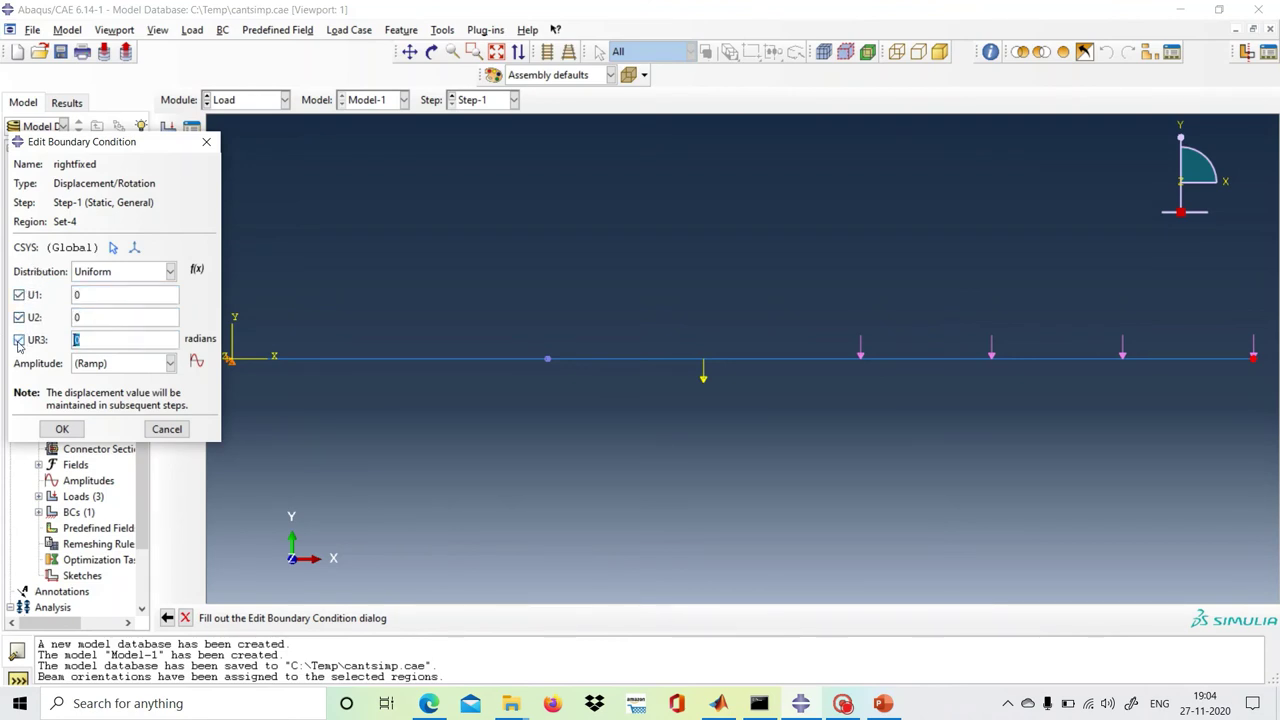
click(62, 430)
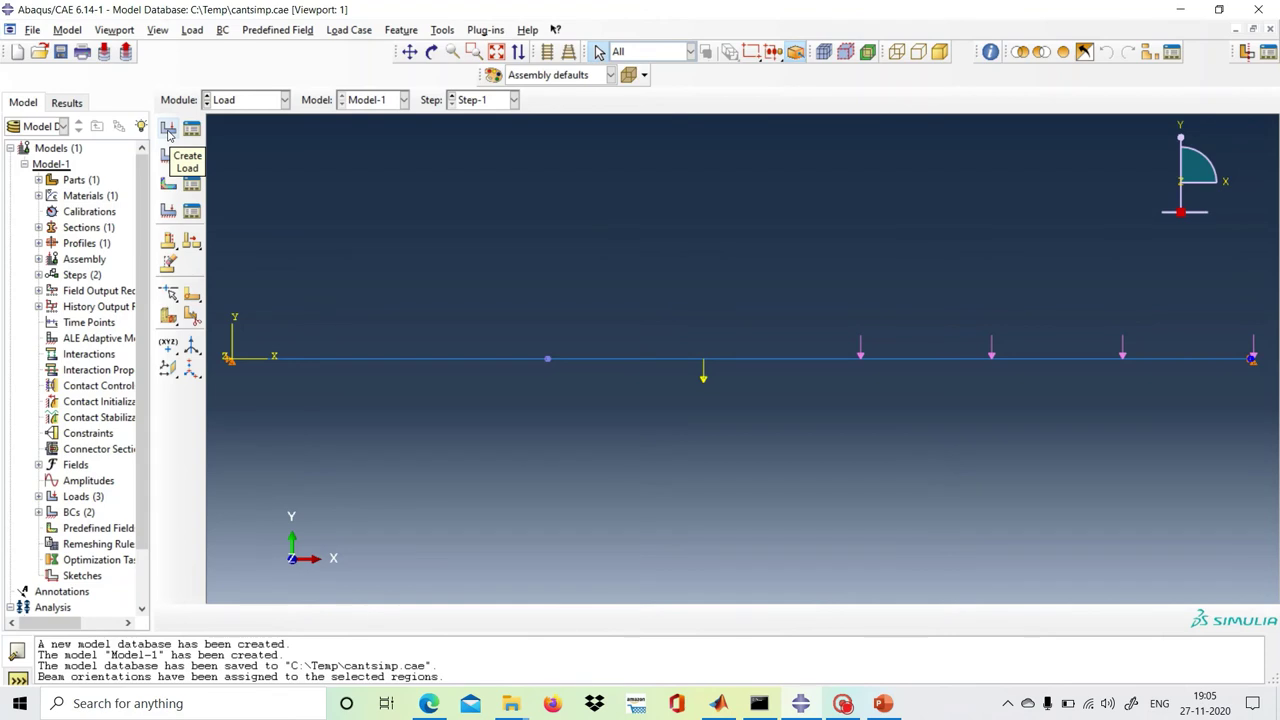
- Enter the Mesh module working on Part-1 instead of the dependent assembly instance
click(285, 101)
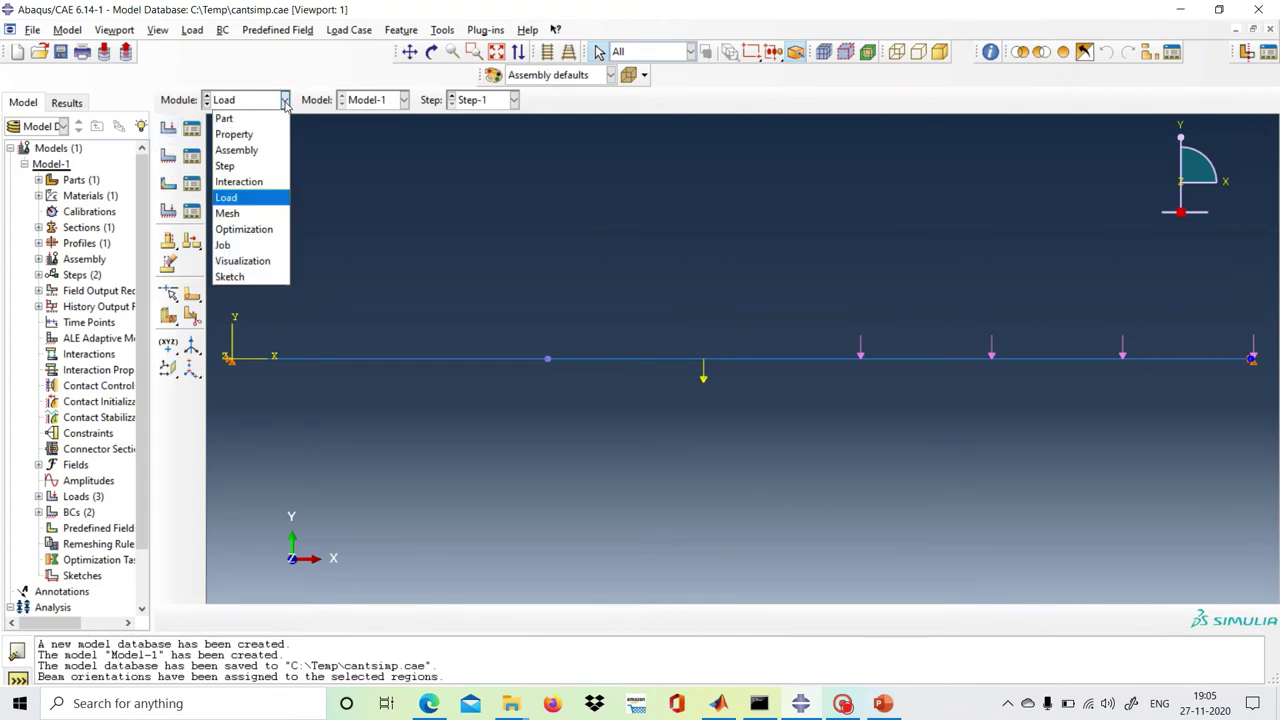
click(256, 214)
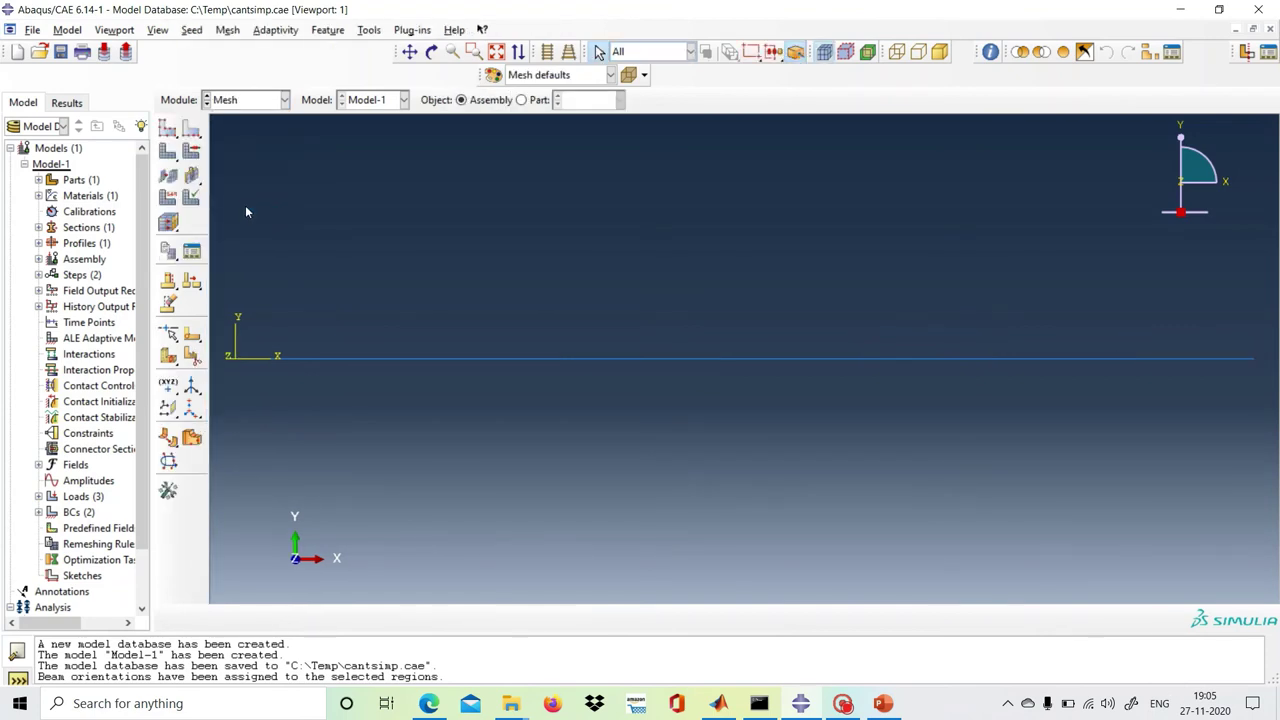
click(168, 129)
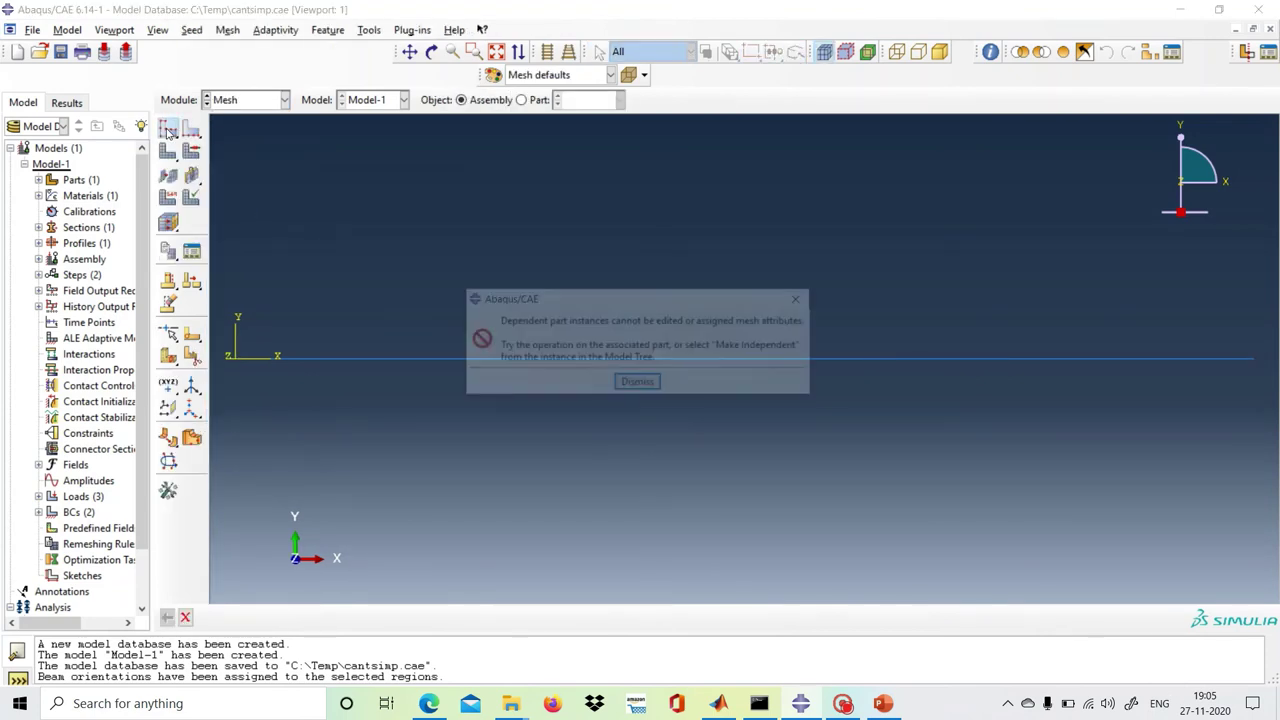
click(638, 384)
click(285, 100)
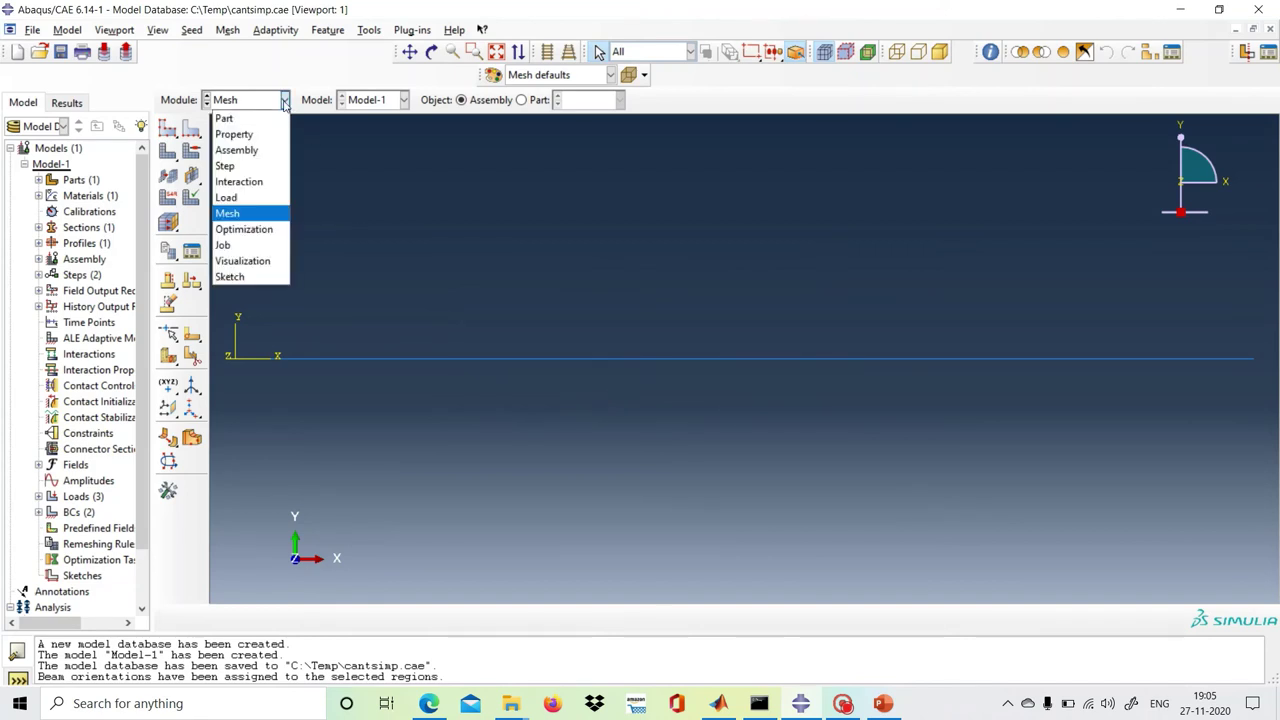
click(270, 119)
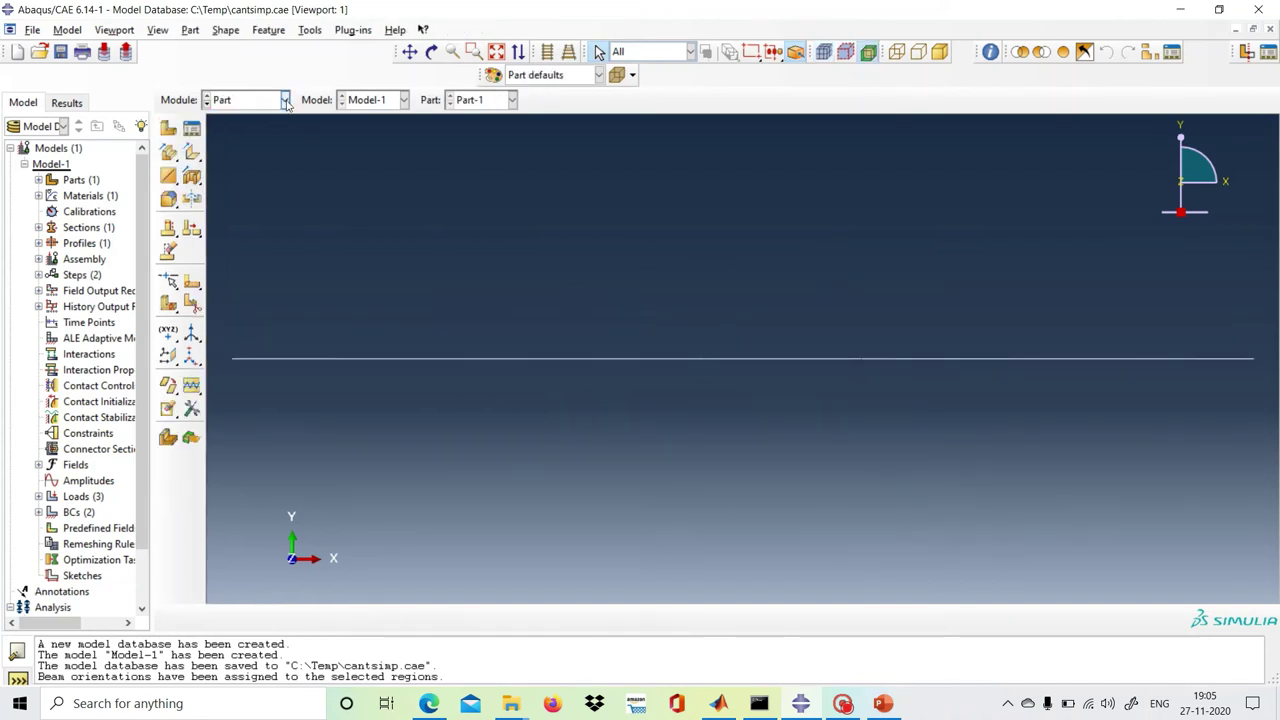
click(286, 100)
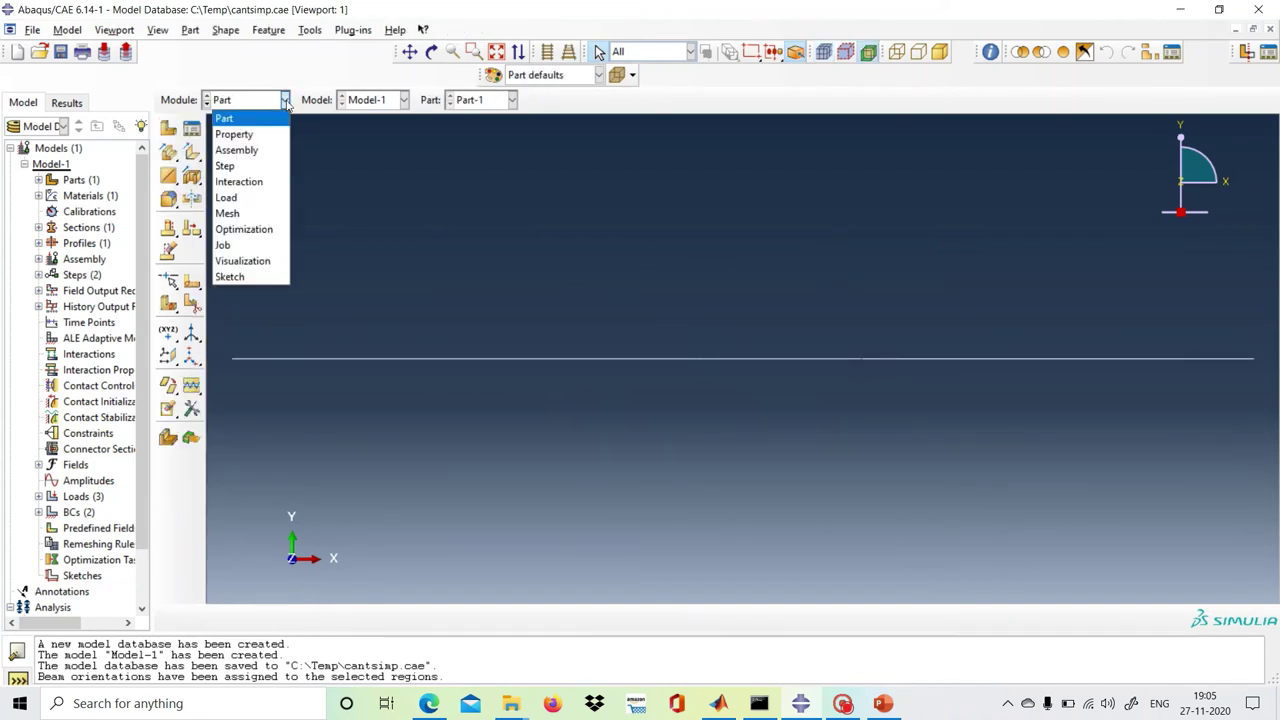
click(257, 214)
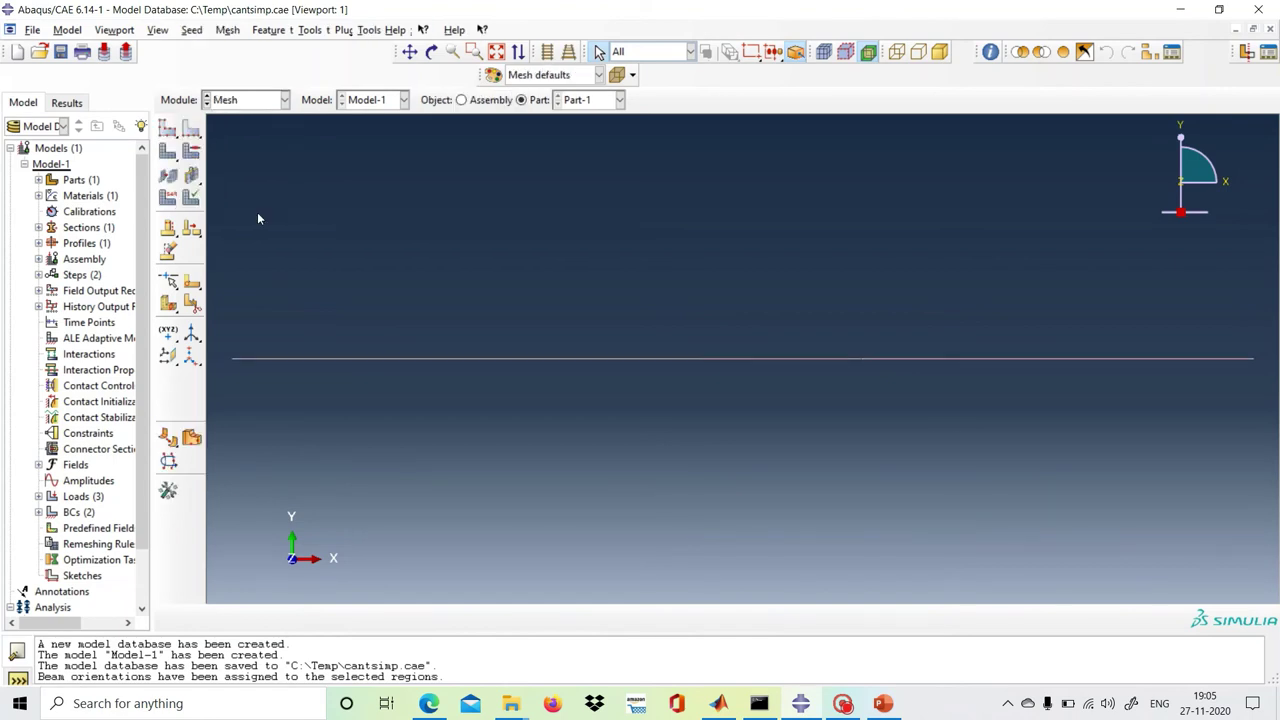
- Seed Part-1 with approximate global size 0.30 and generate its mesh
click(169, 129)
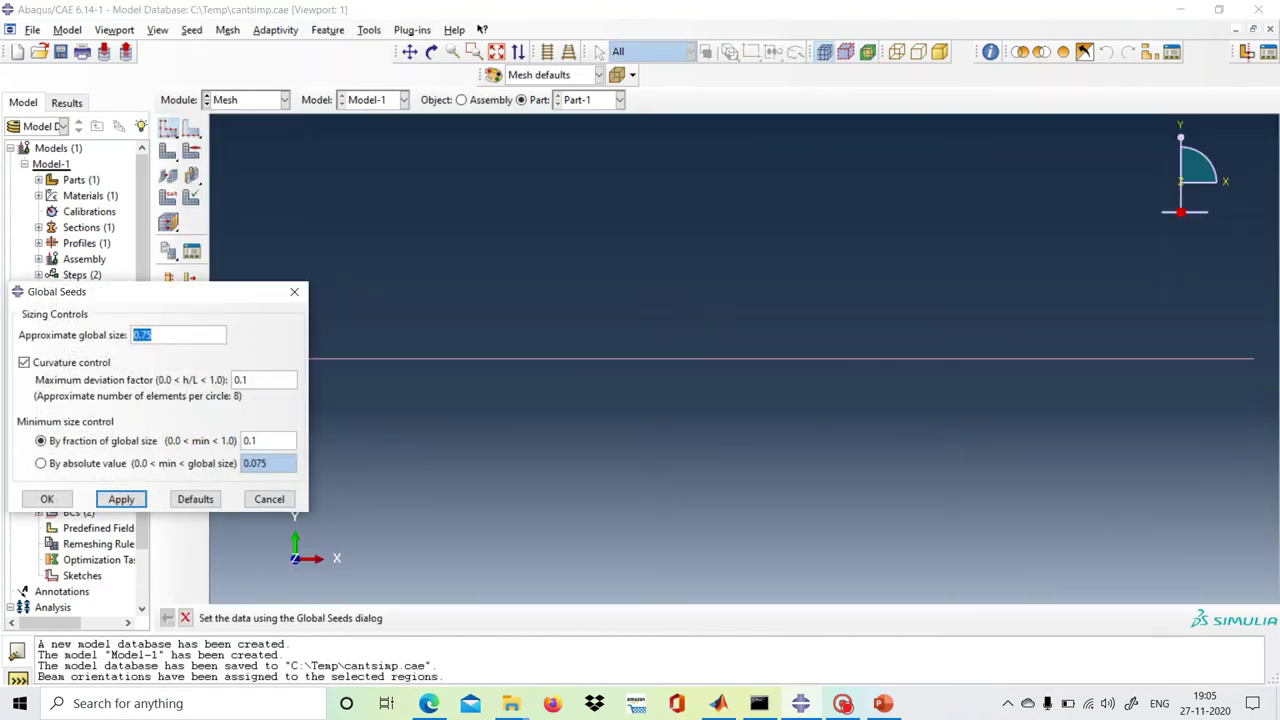
click(150, 335)
key(BackSpace)
click(122, 499)
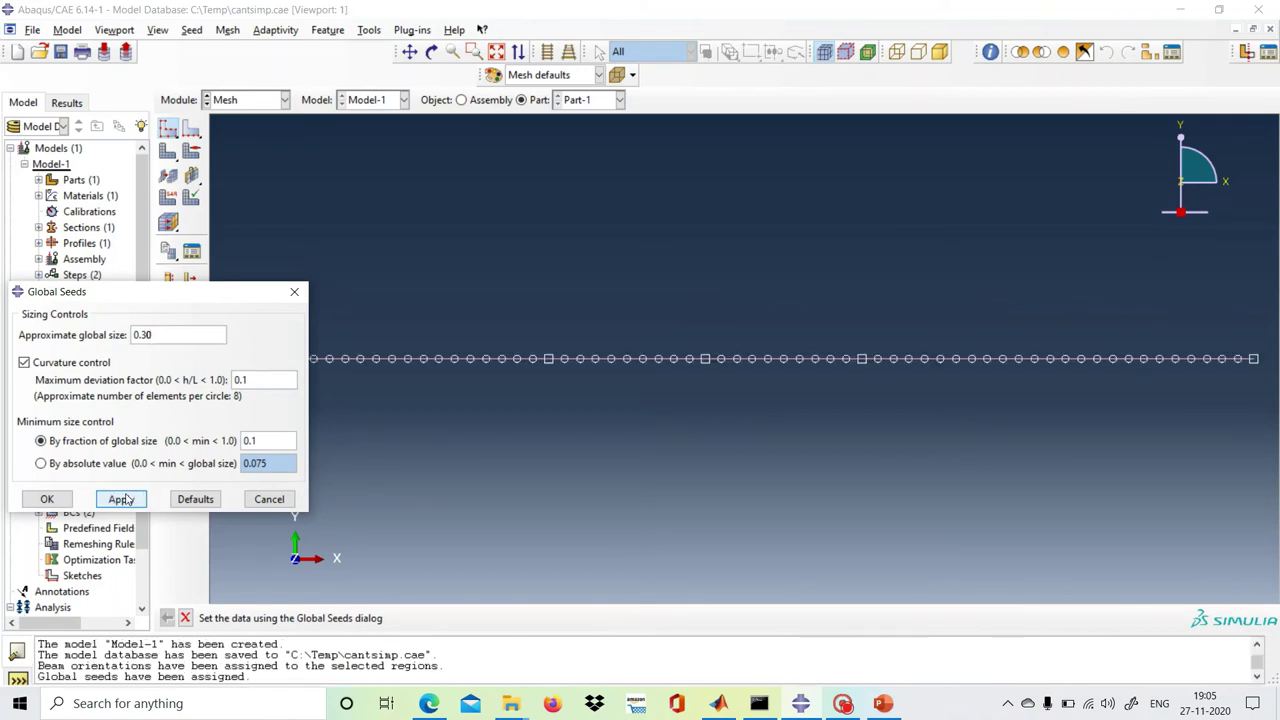
click(47, 499)
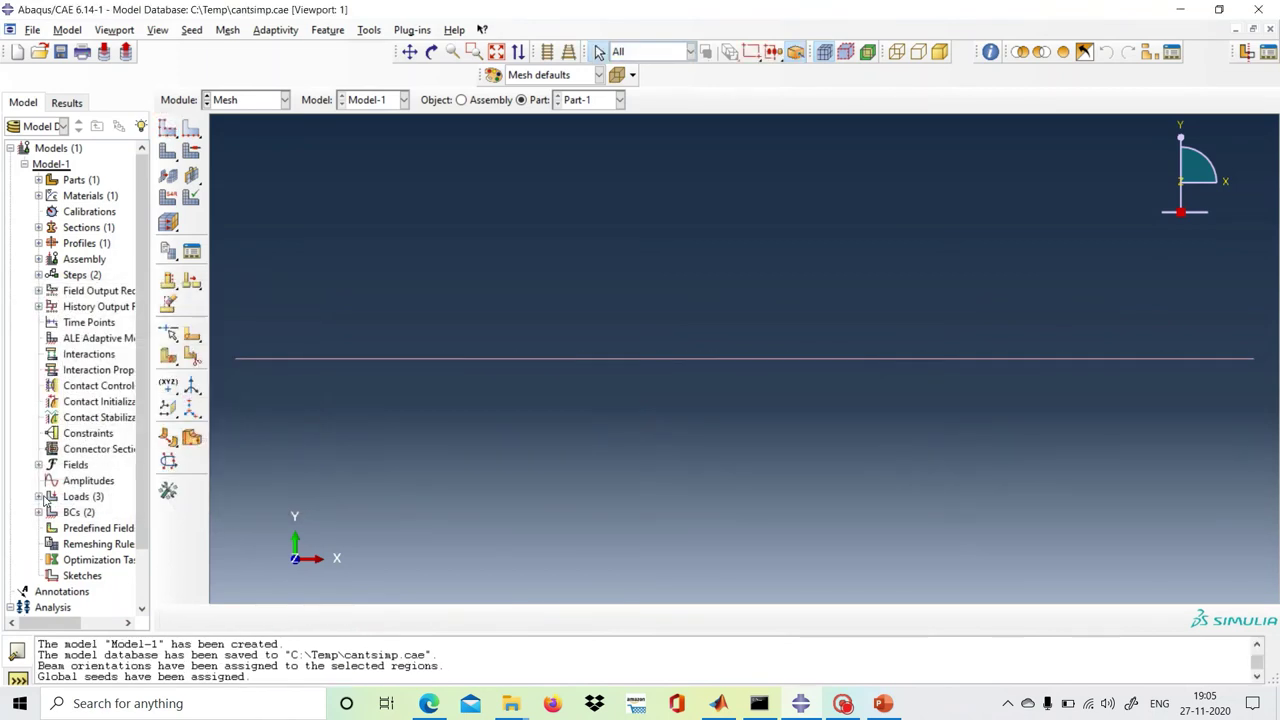
click(168, 151)
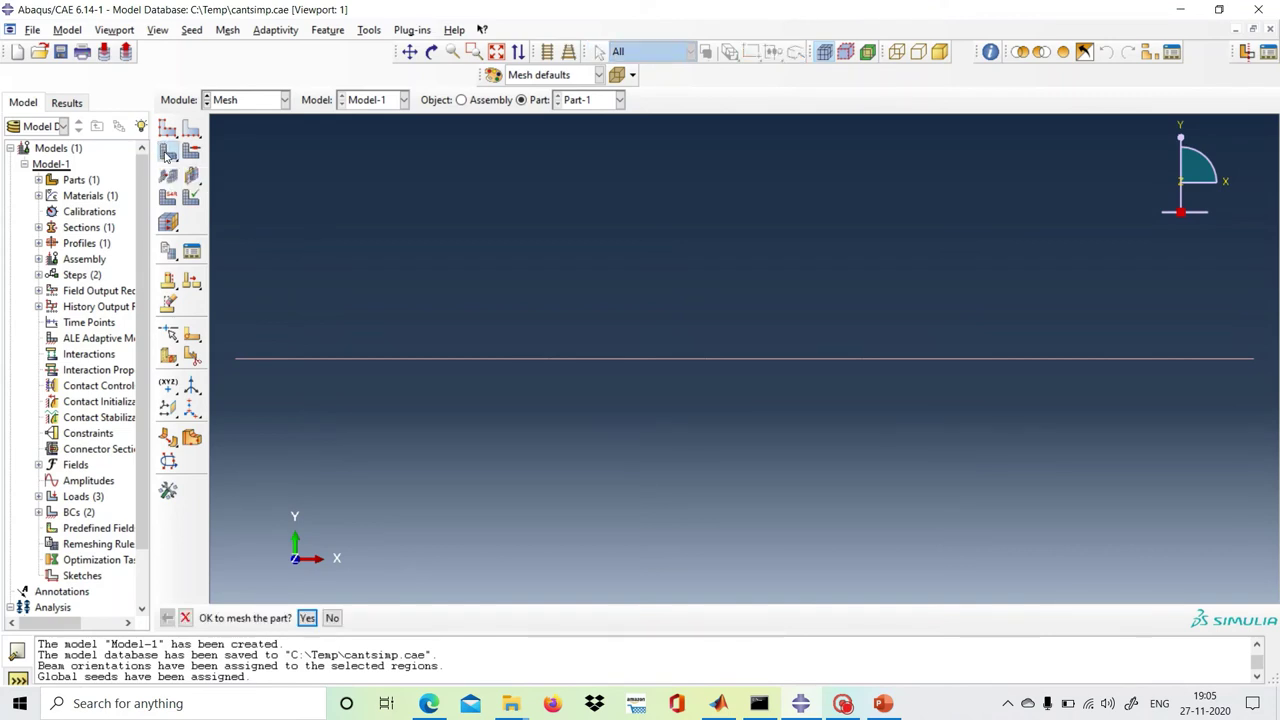
click(306, 617)
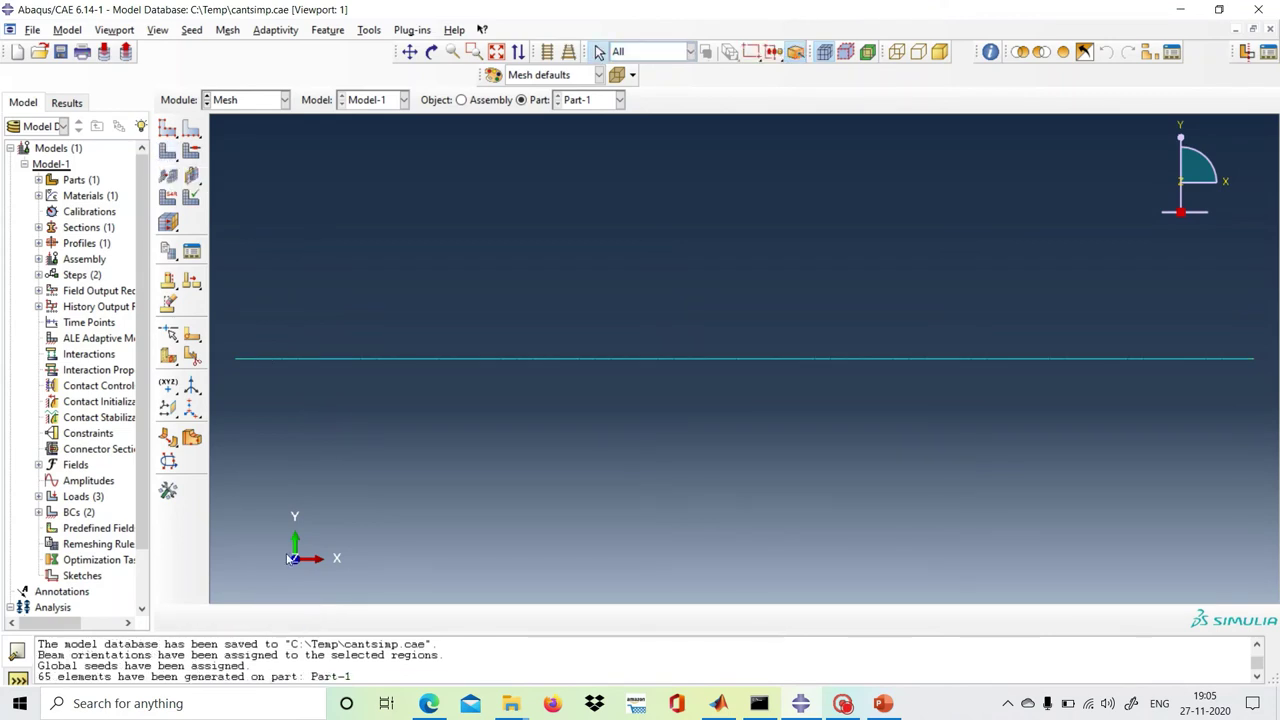
- Assign B23 cubic beam elements to the whole meshed beam
click(169, 197)
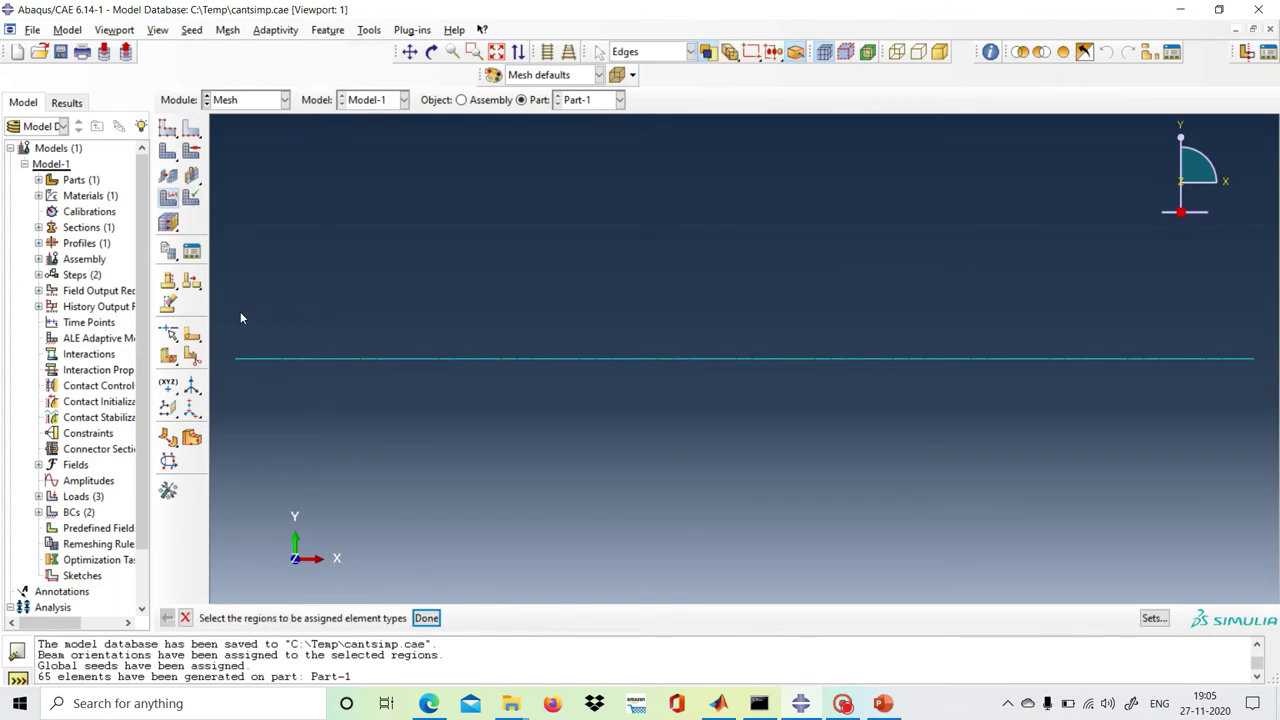
drag(240, 312, 1275, 445)
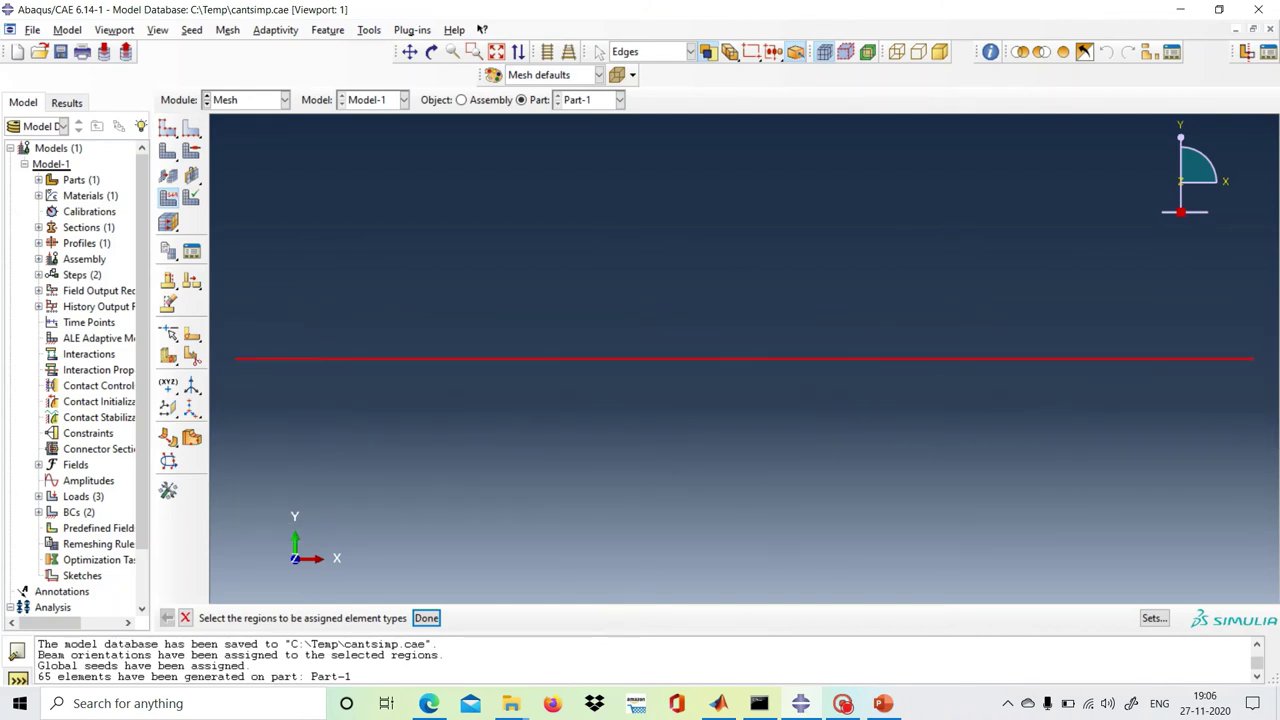
click(426, 618)
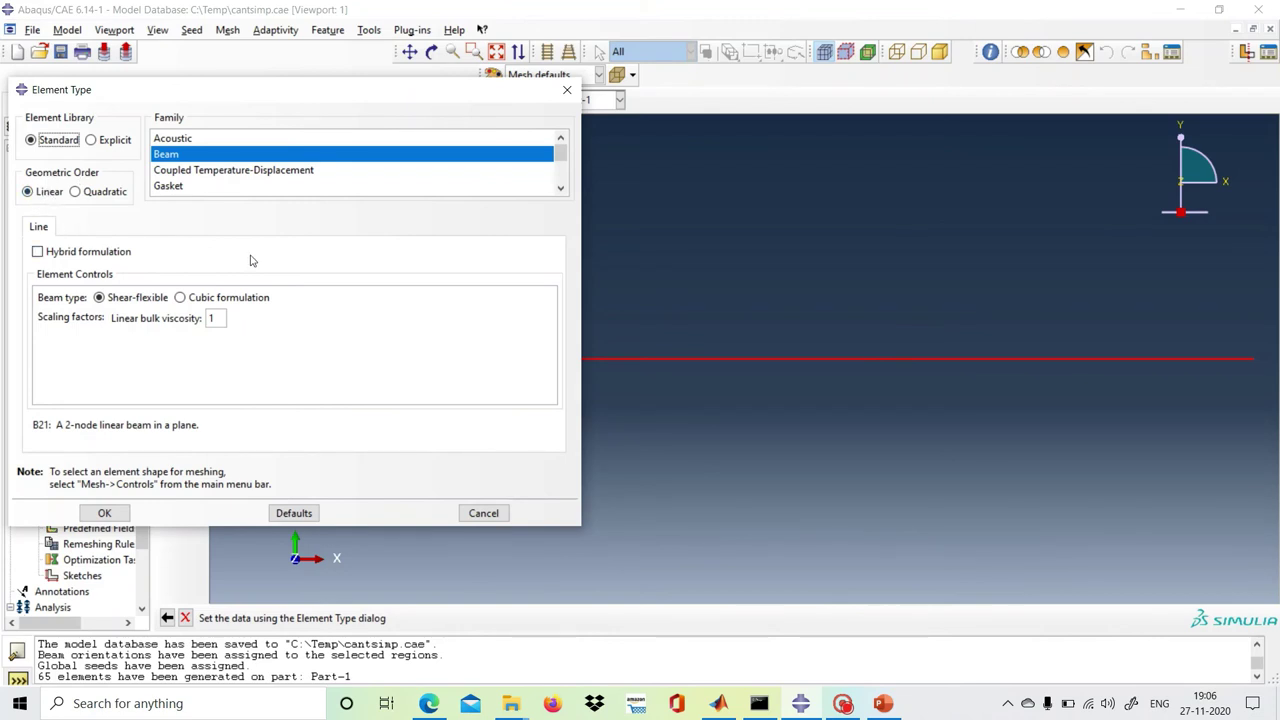
click(180, 298)
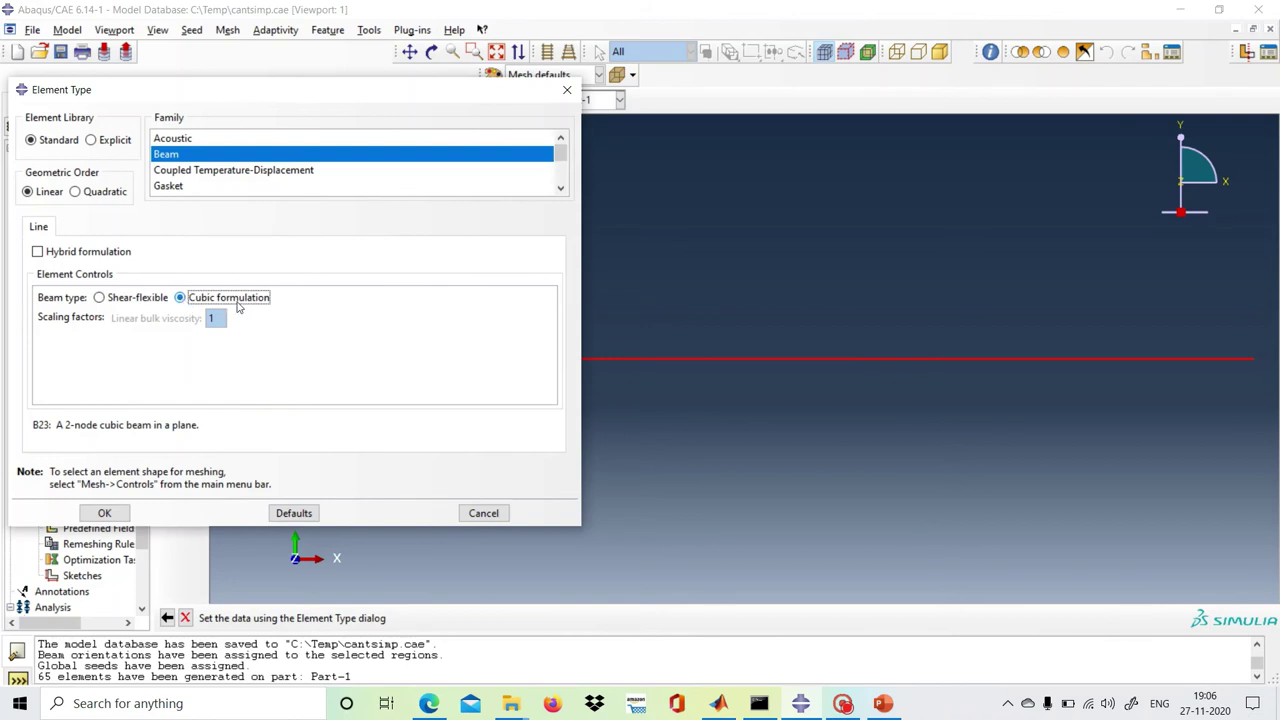
click(105, 513)
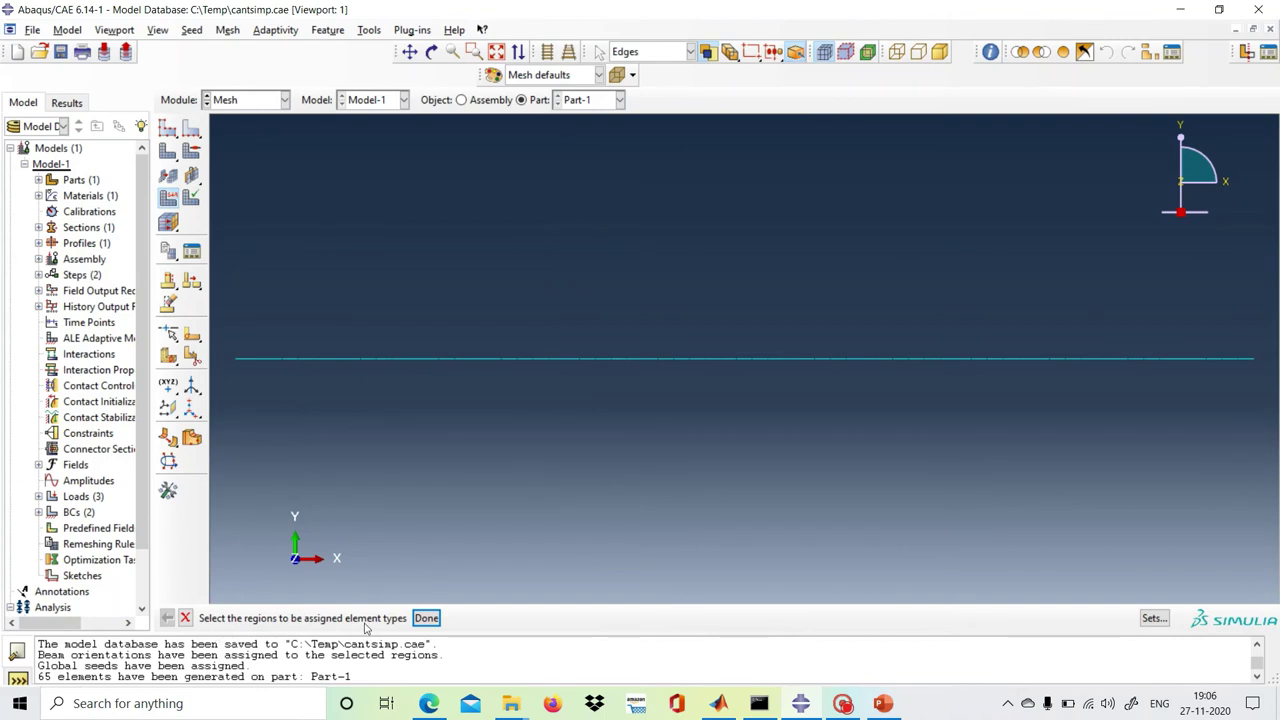
click(426, 618)
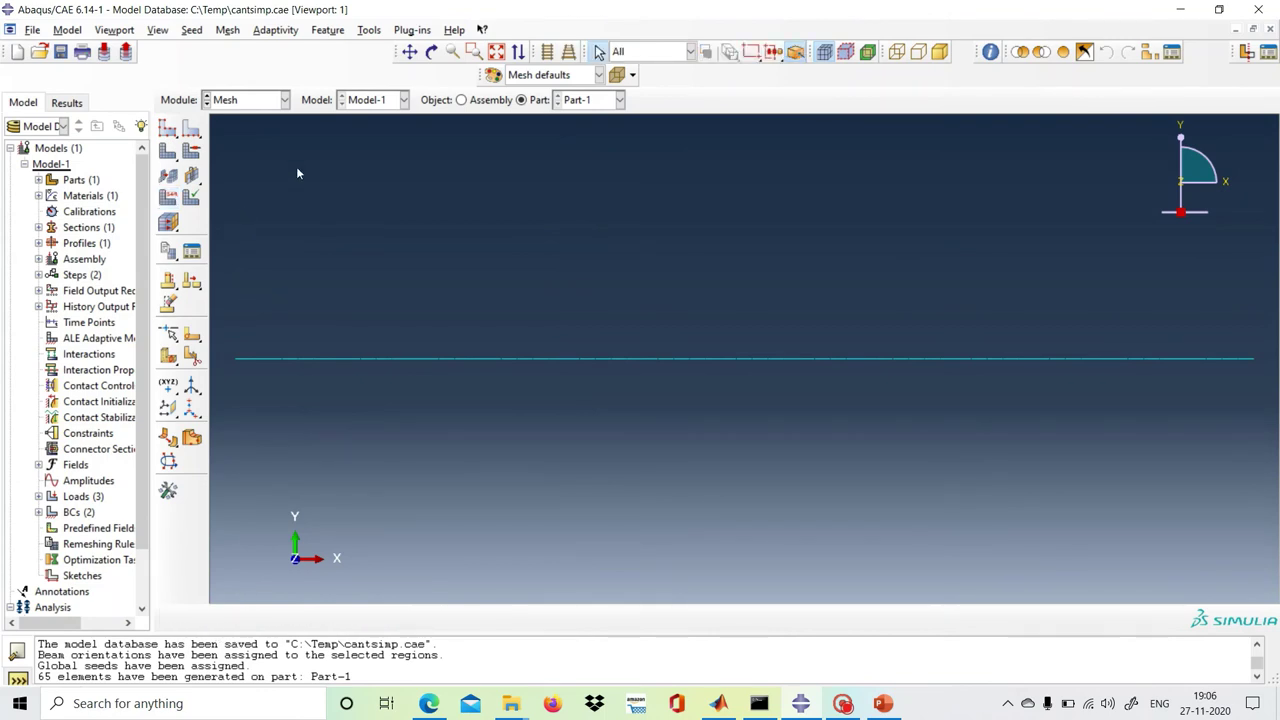
click(285, 100)
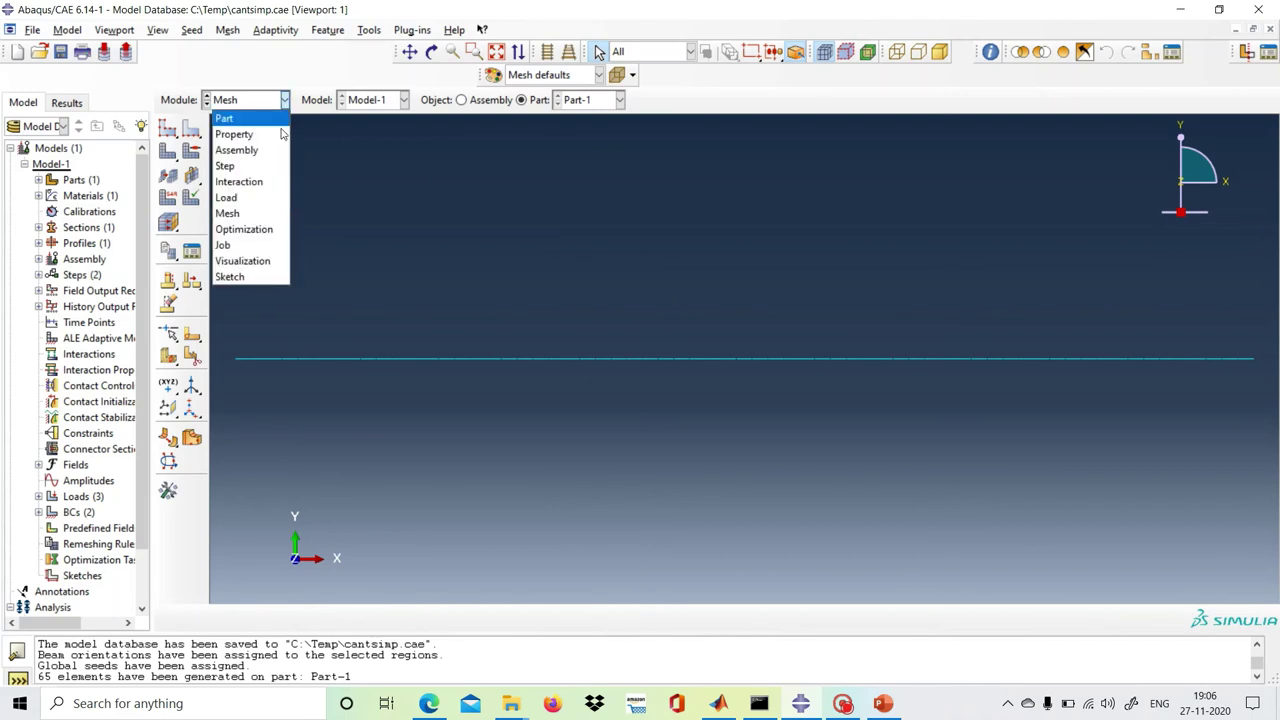
- Create Job-1 for Model-1 in the Job module
click(261, 245)
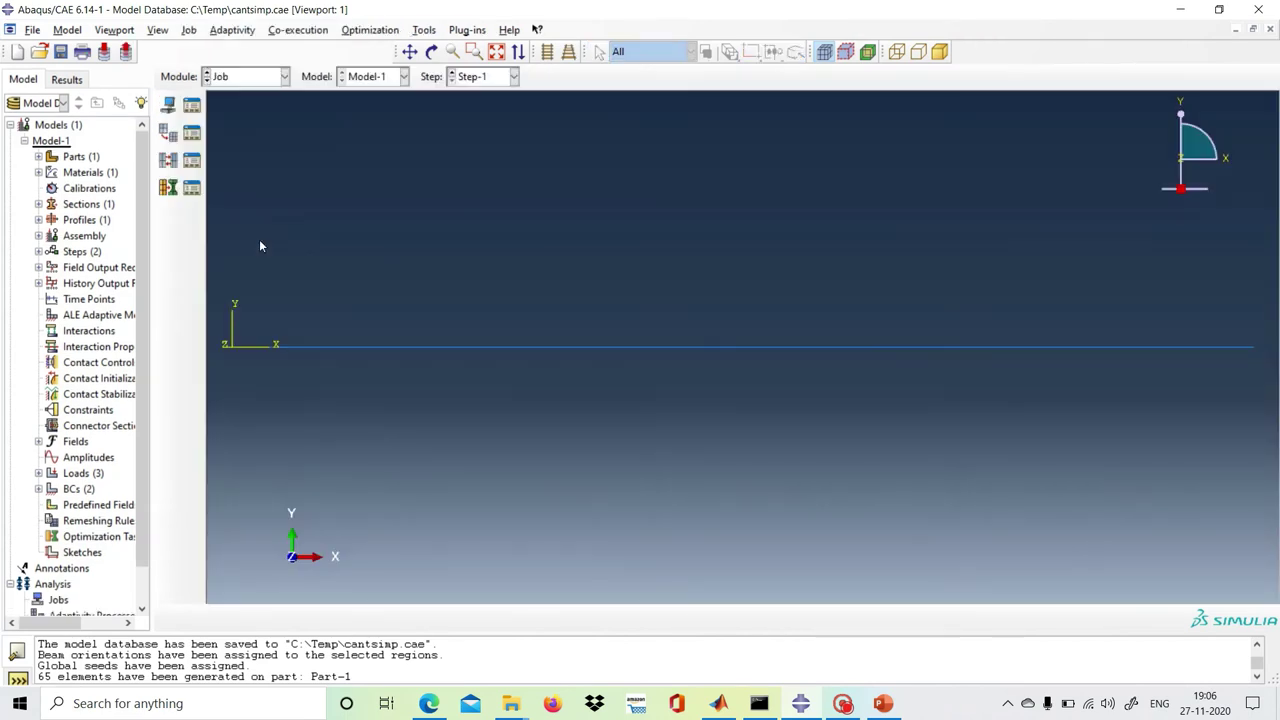
click(170, 105)
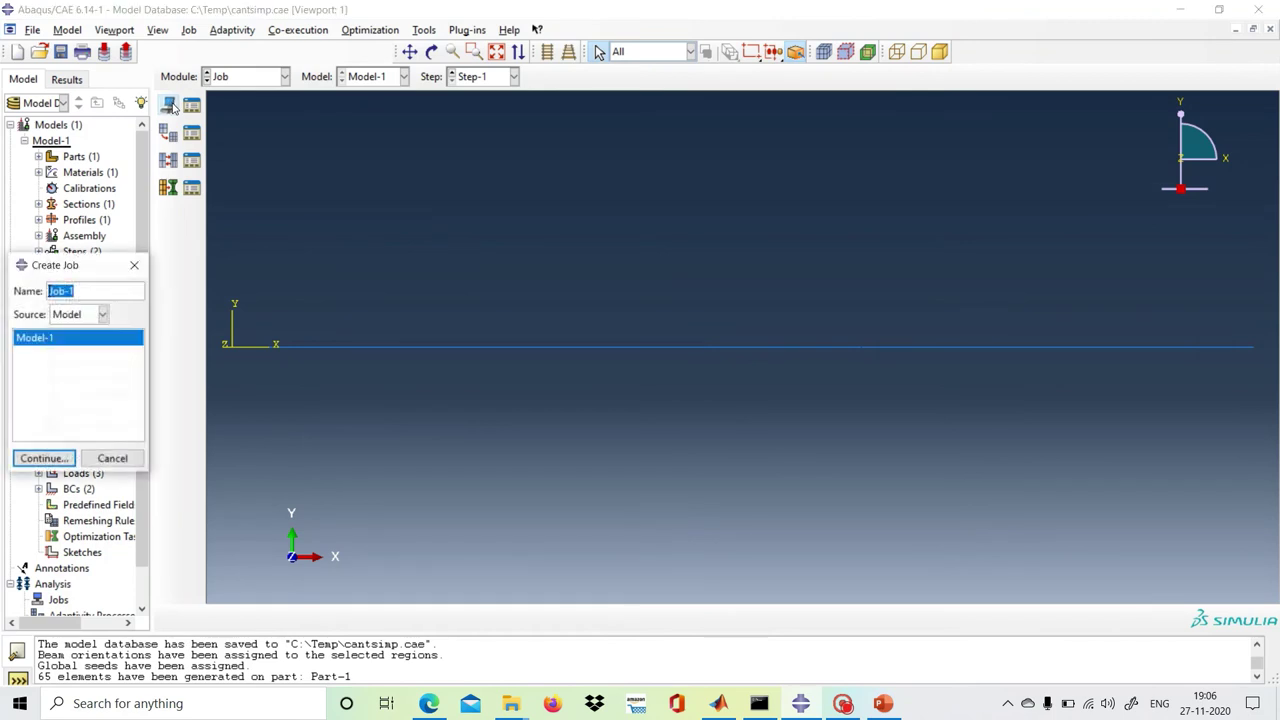
click(44, 459)
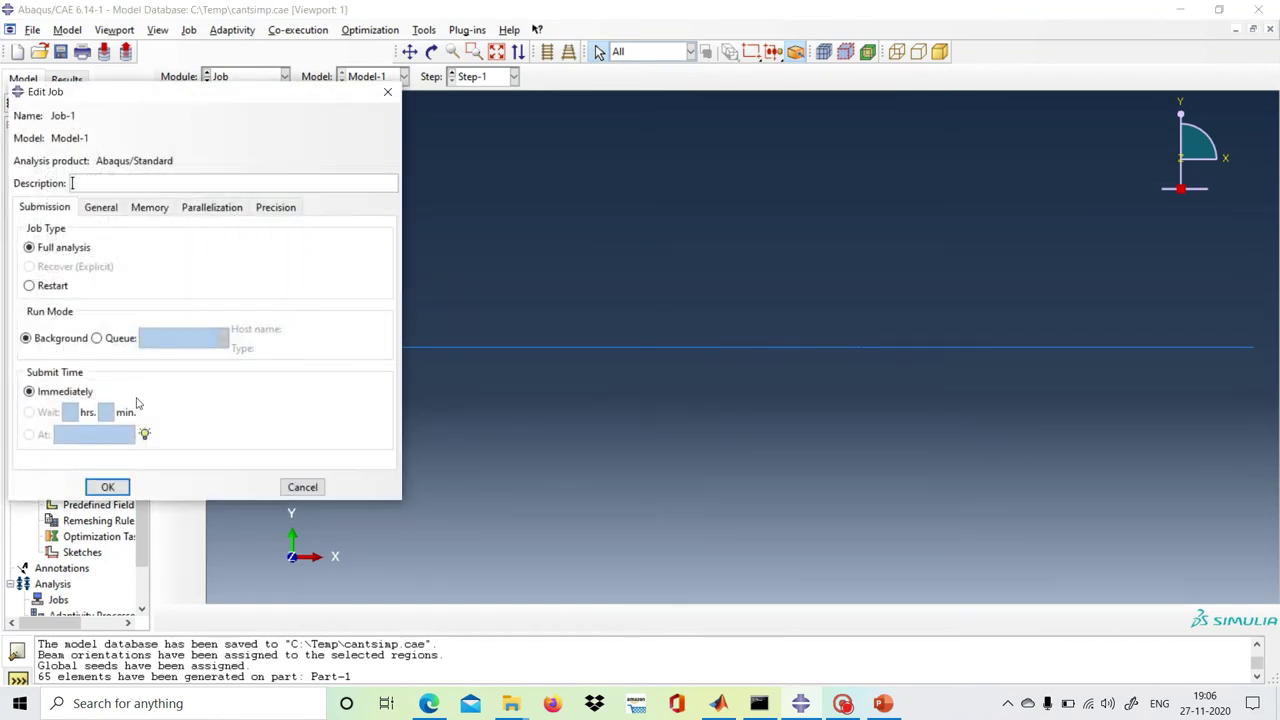
click(108, 487)
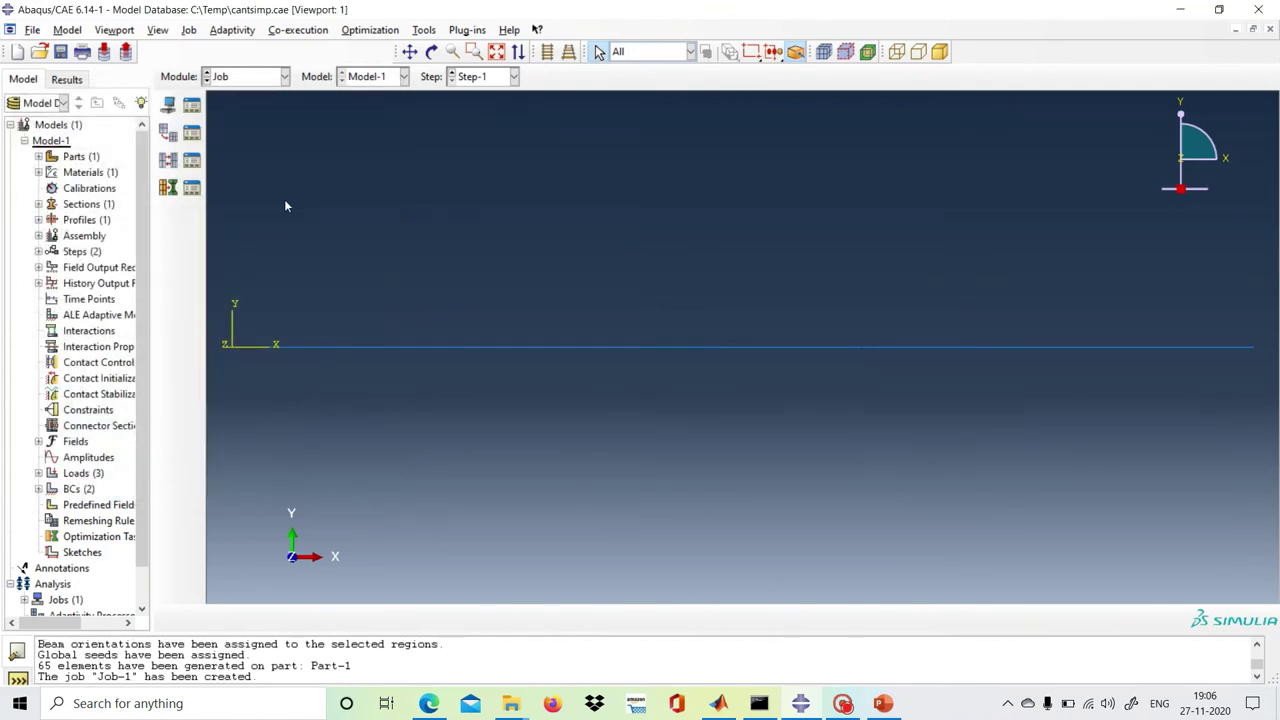
- Run a data check on Job-1, allowing its existing files to be overwritten
click(192, 106)
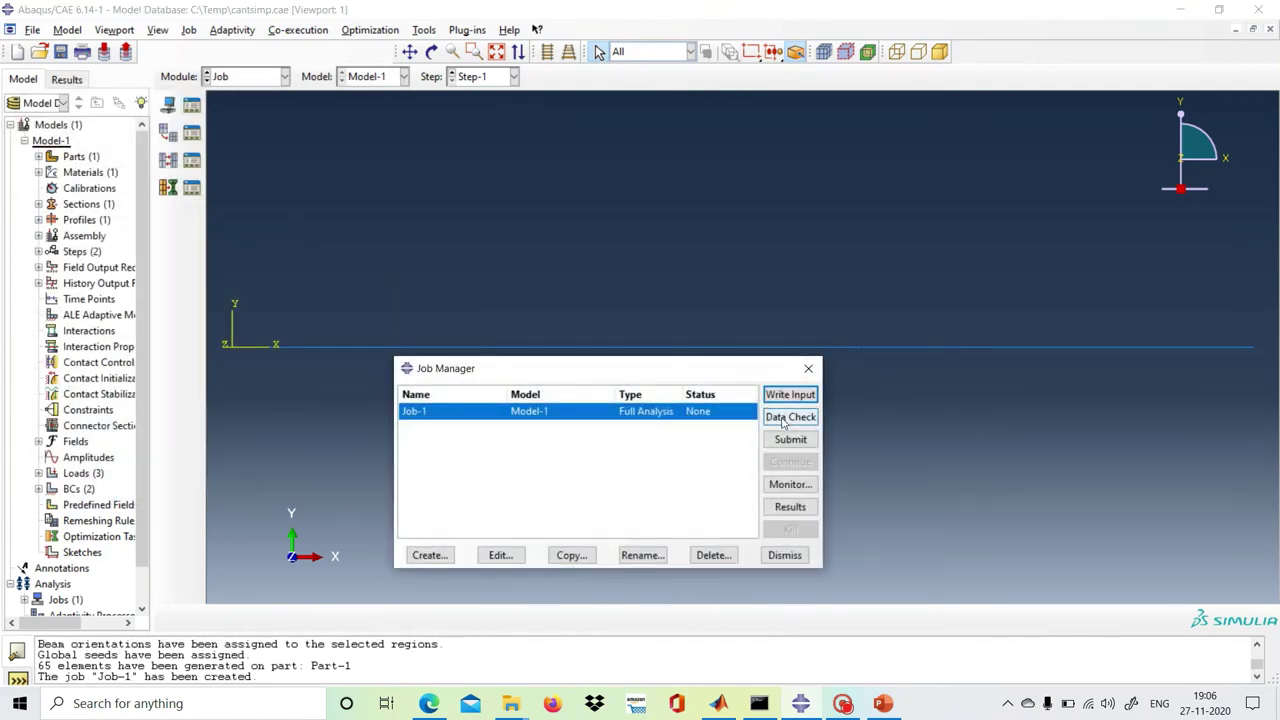
click(785, 420)
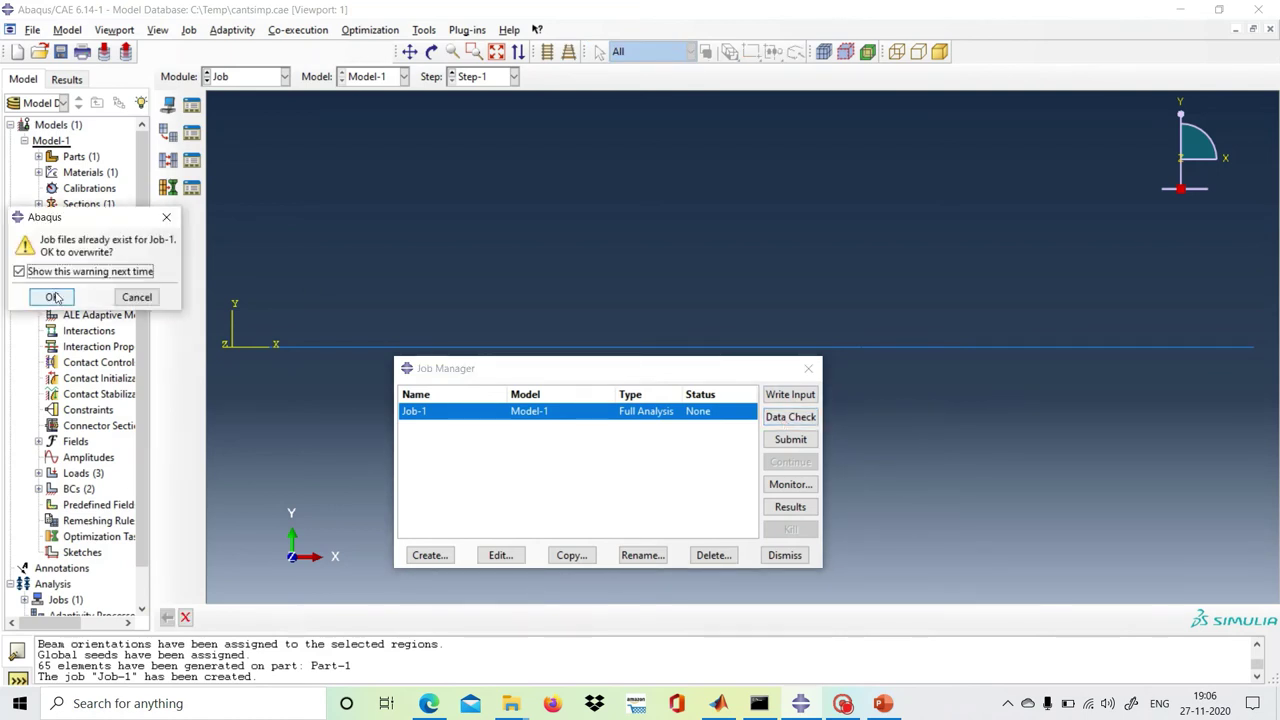
click(53, 297)
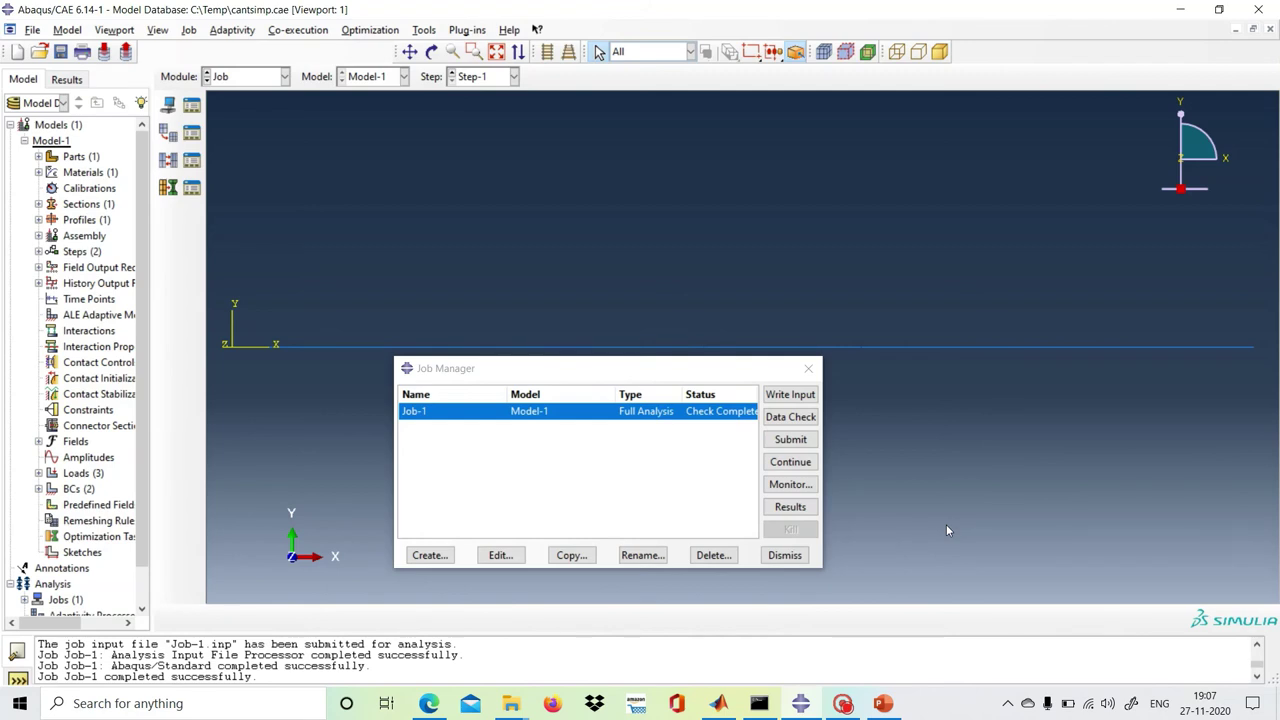
- Submit Job-1, overwriting old files, and open Job-1.odb in Visualization
click(790, 440)
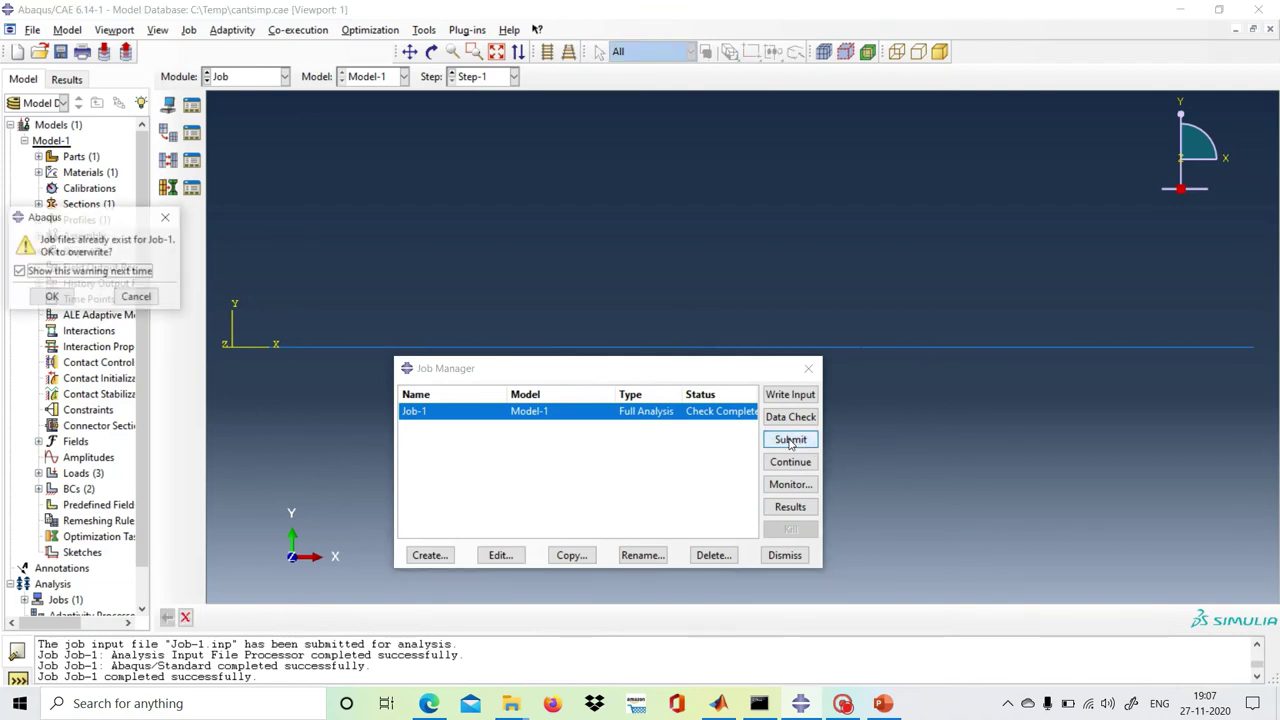
click(53, 298)
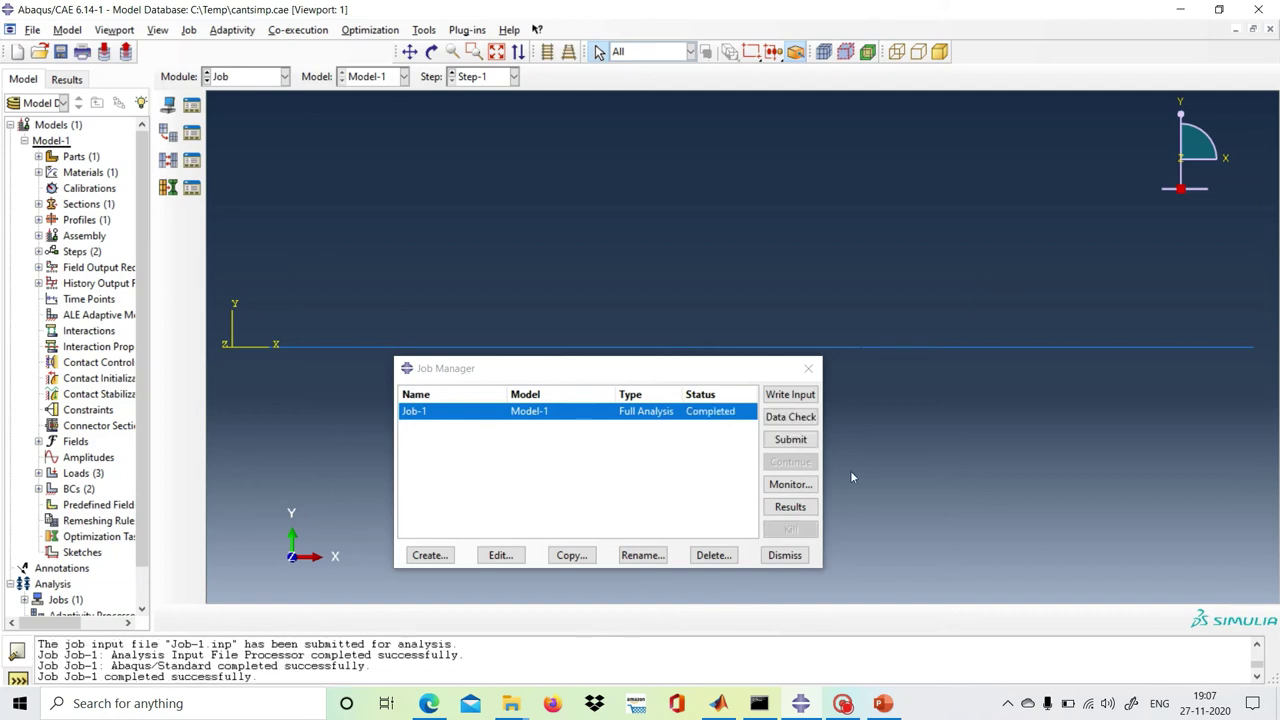
click(792, 507)
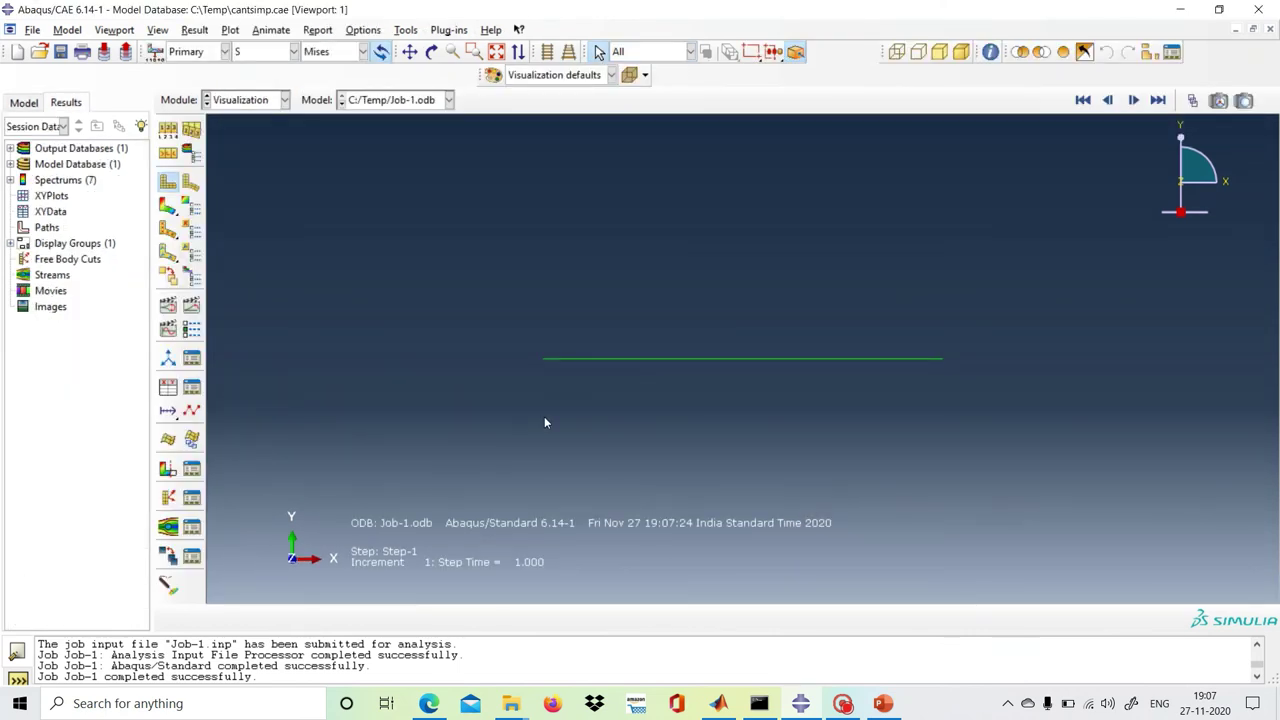
- Plot Mises stress contours on the deformed beam, then bring PowerPoint Online forward
click(168, 205)
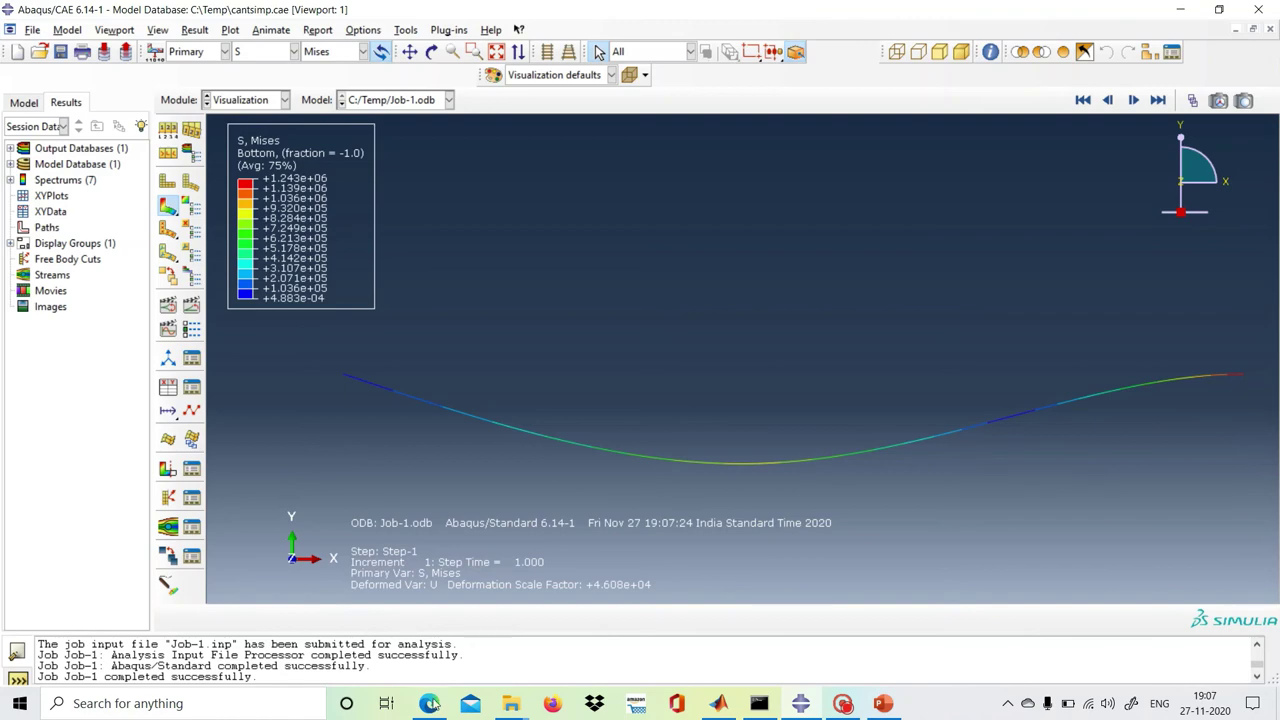
mouse_move(430, 706)
click(430, 664)
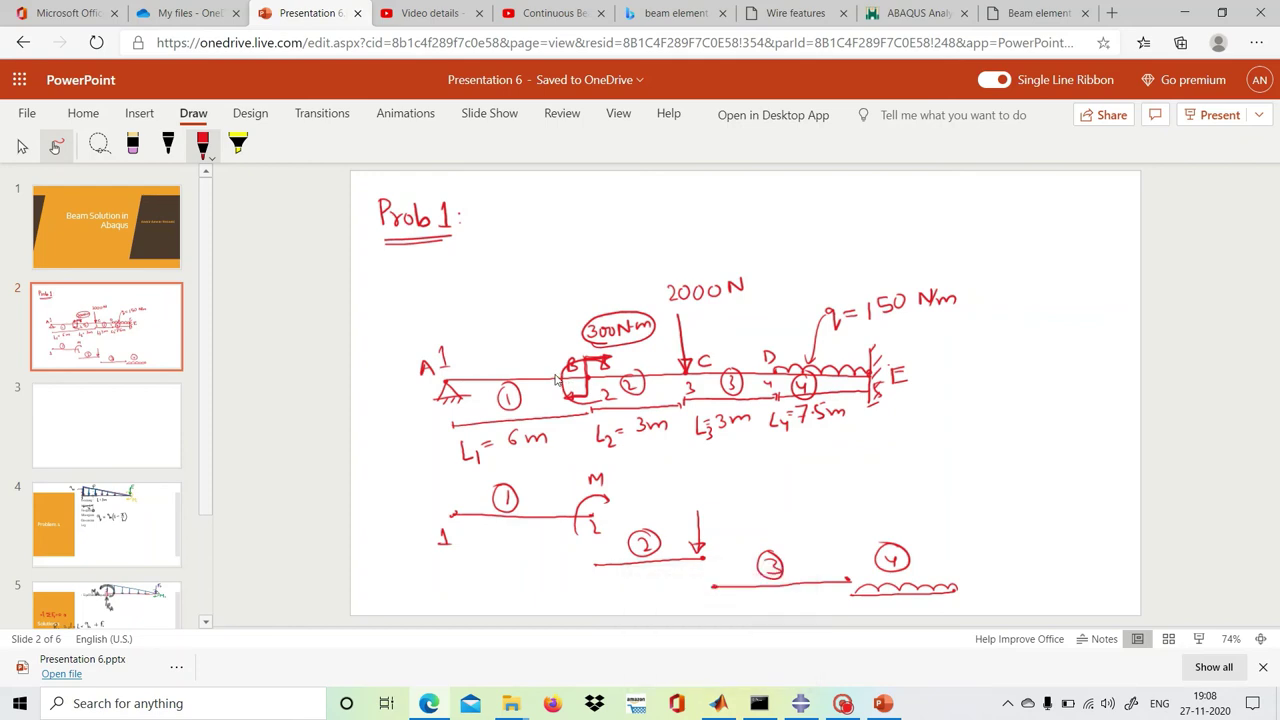
- With a yellow pen, sketch the deflection curve from A past B to segment 4
click(203, 145)
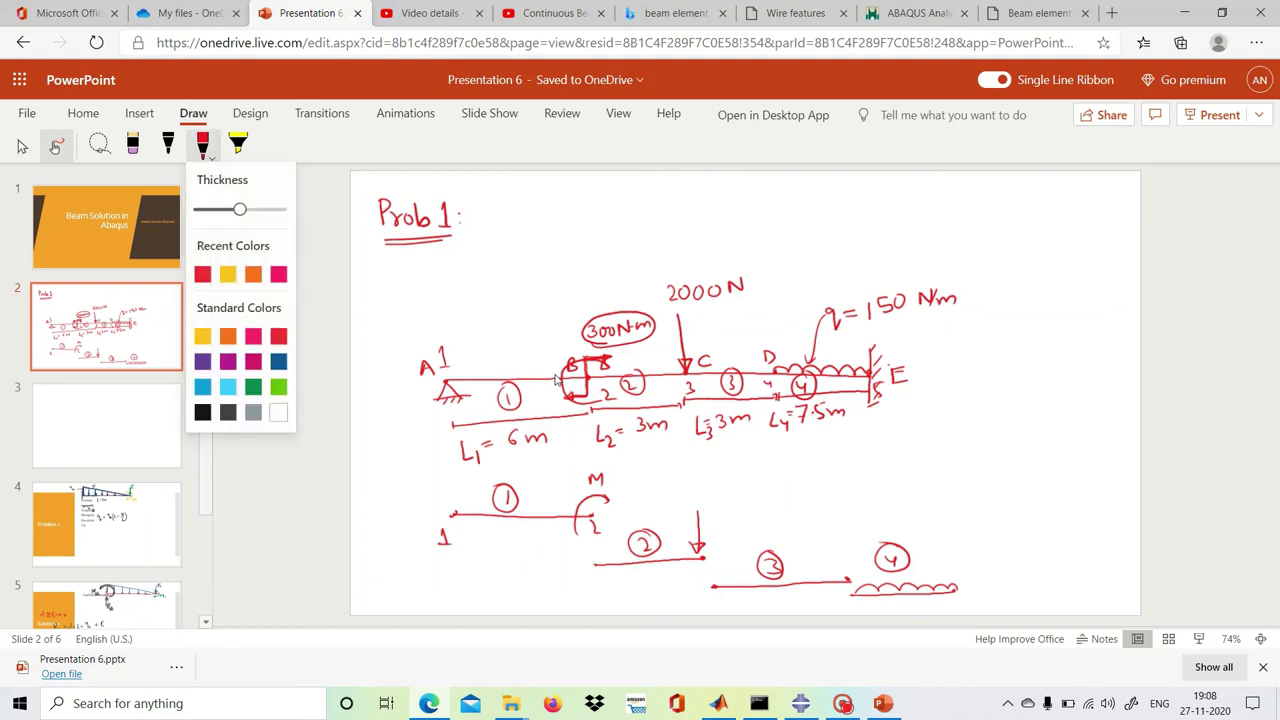
key(Left)
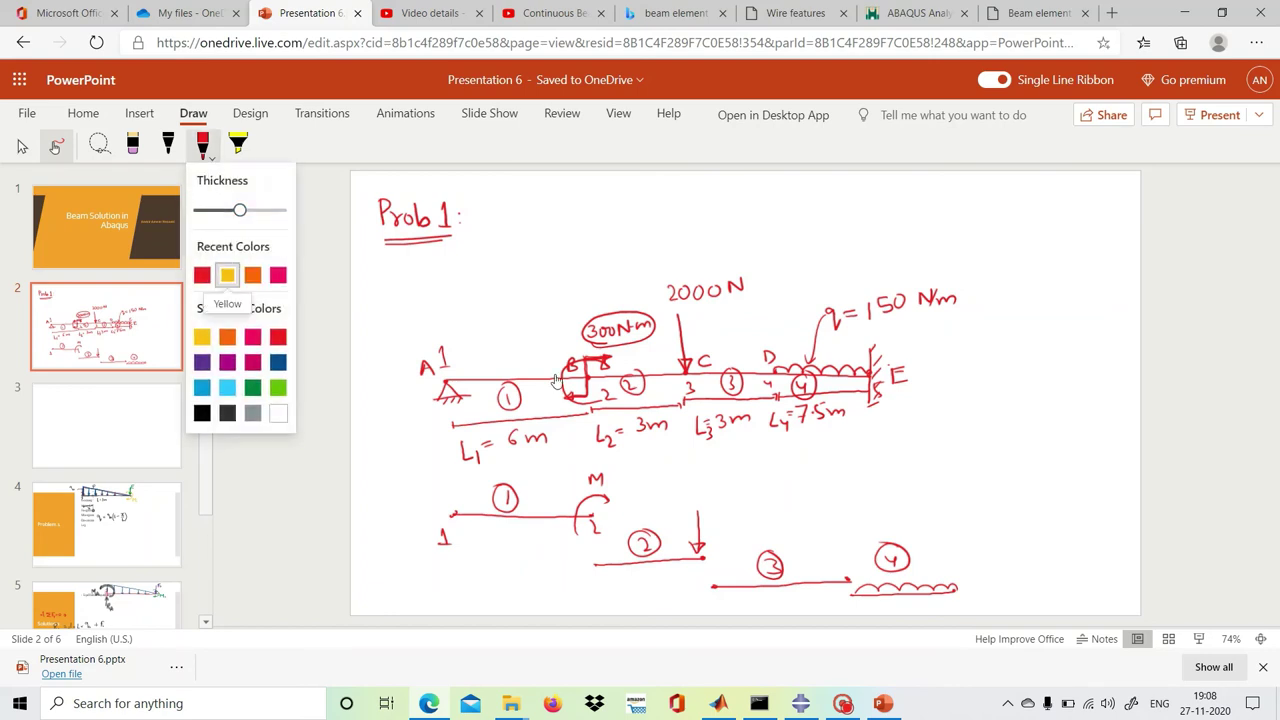
key(Return)
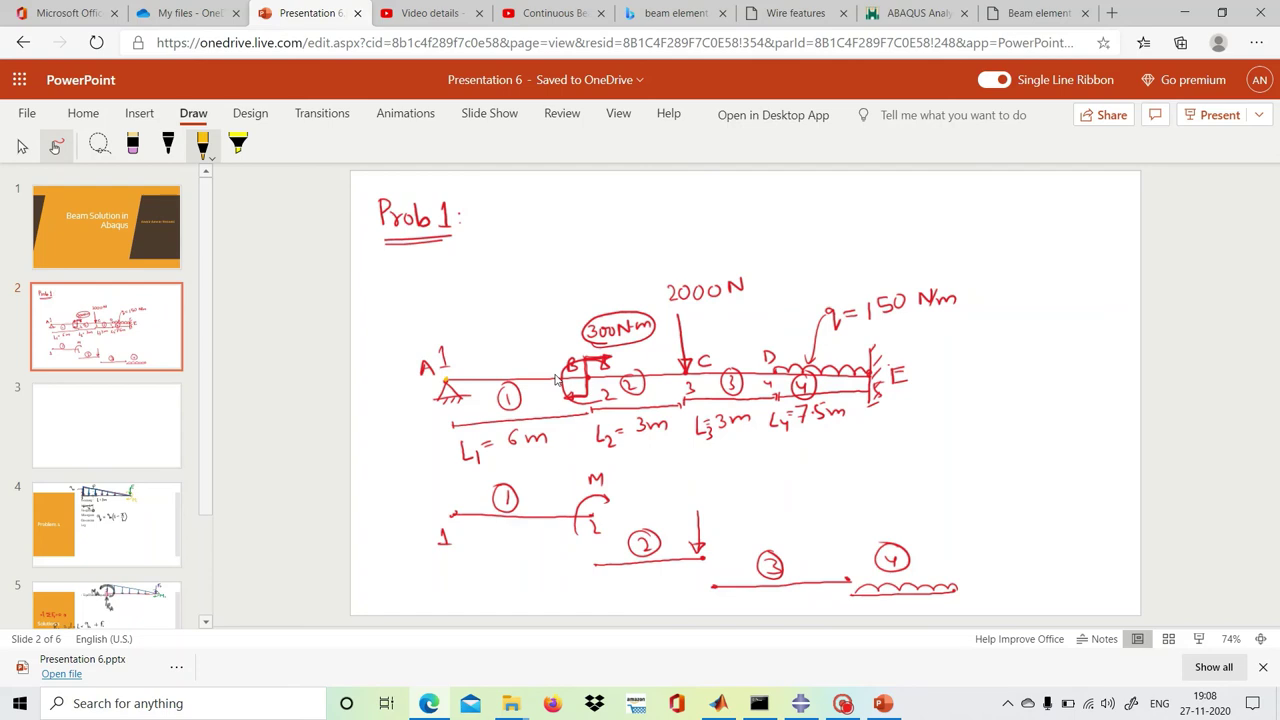
drag(560, 396, 573, 352)
drag(532, 366, 554, 362)
drag(446, 378, 544, 362)
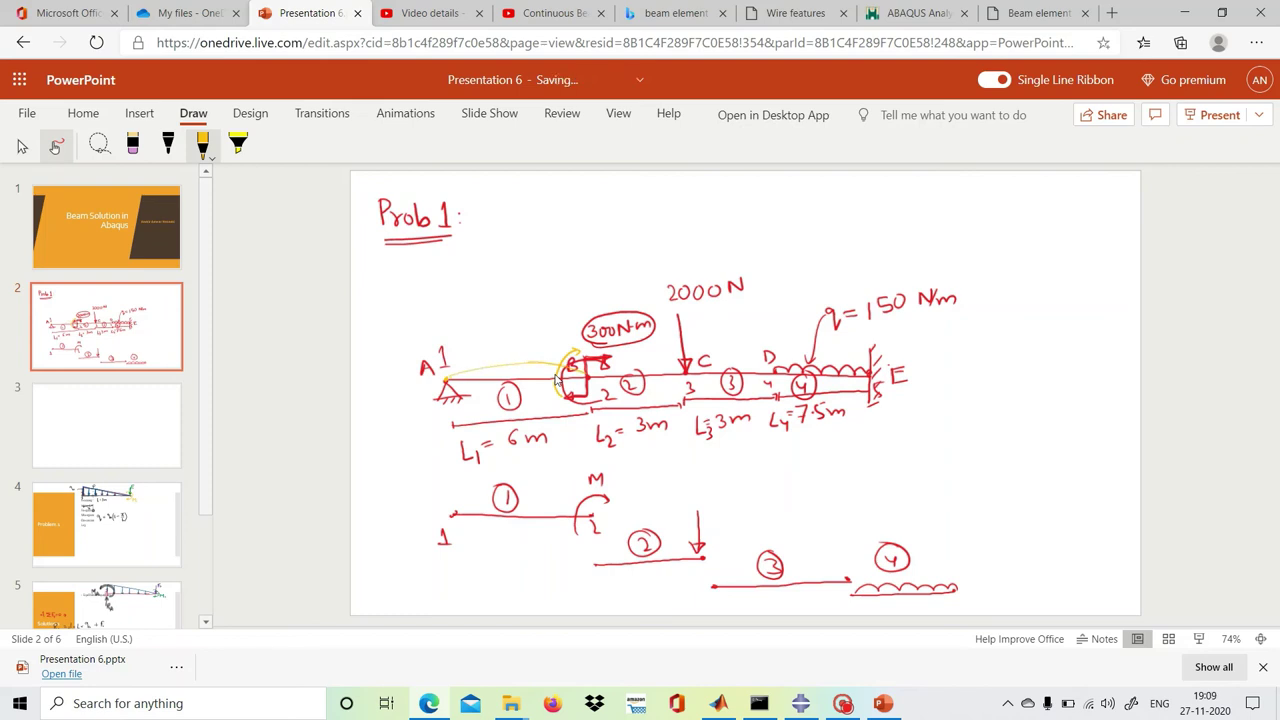
drag(632, 391, 676, 396)
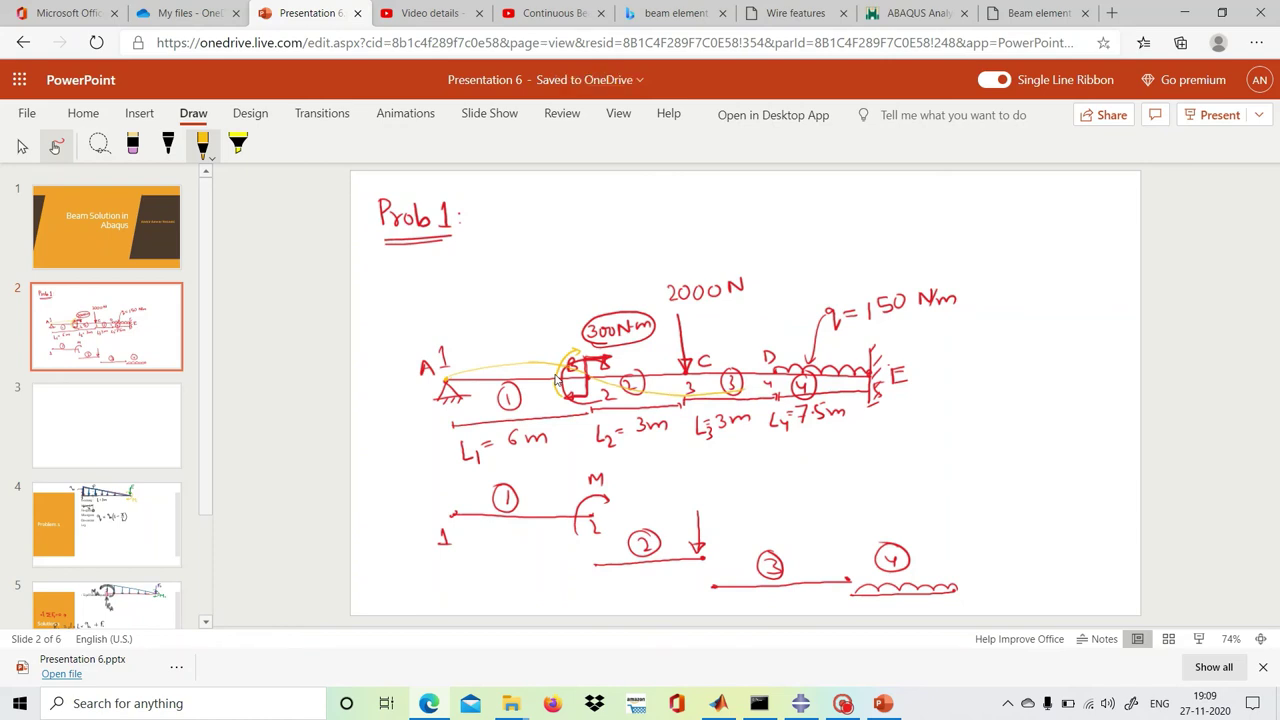
drag(747, 389, 870, 374)
- Show the MATLAB U and V displacement results, then return to the Abaqus plot
click(720, 705)
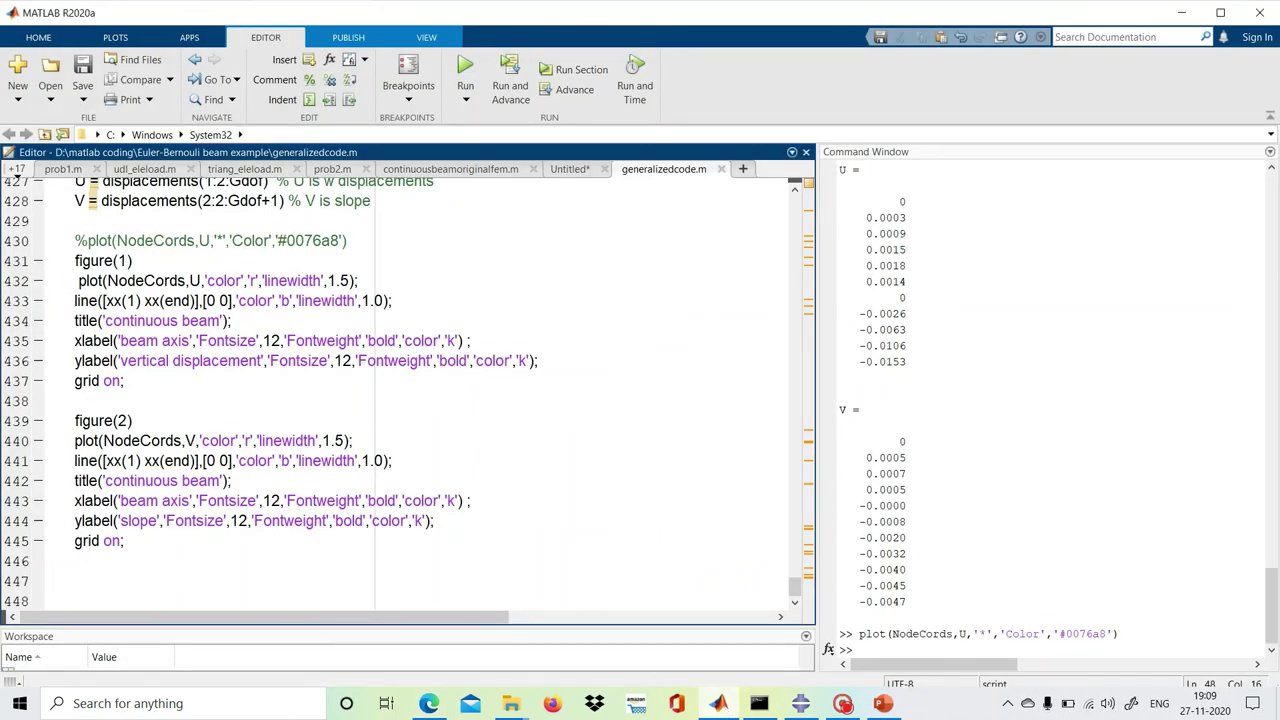
click(800, 704)
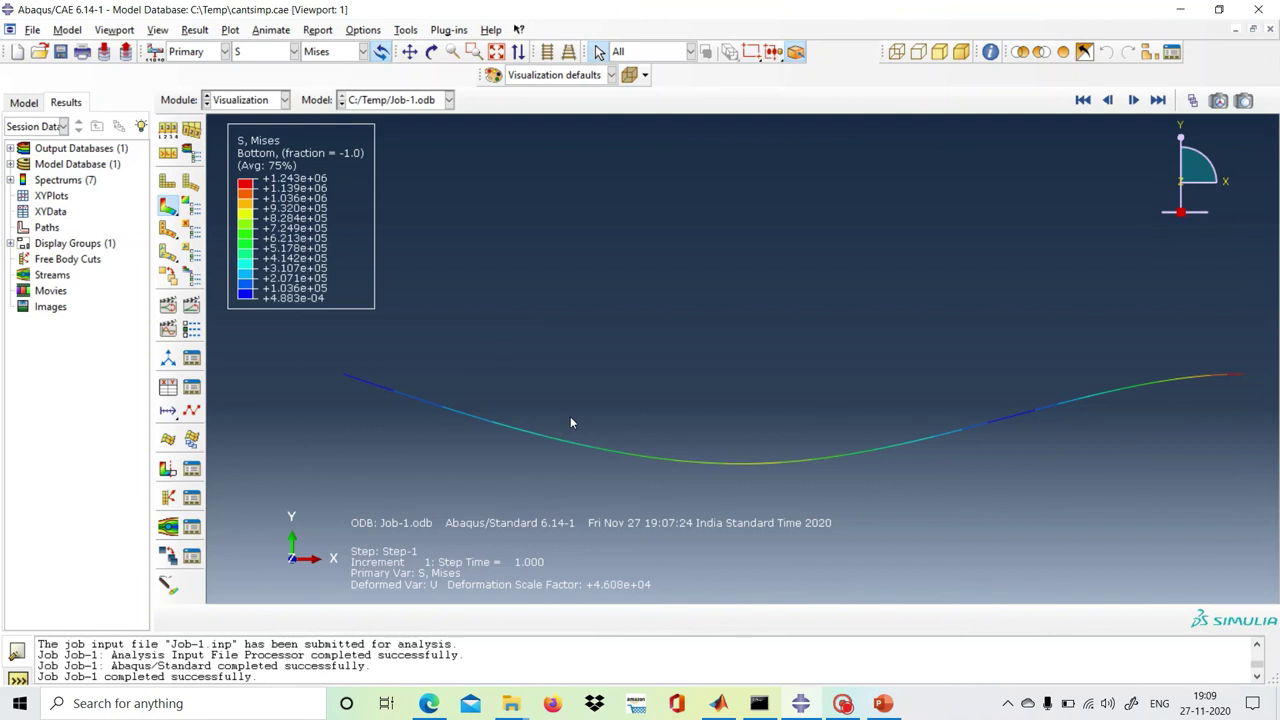
- Switch the contour variable to RT reaction-force magnitude, peaking at 2.357e+03
click(345, 375)
click(293, 52)
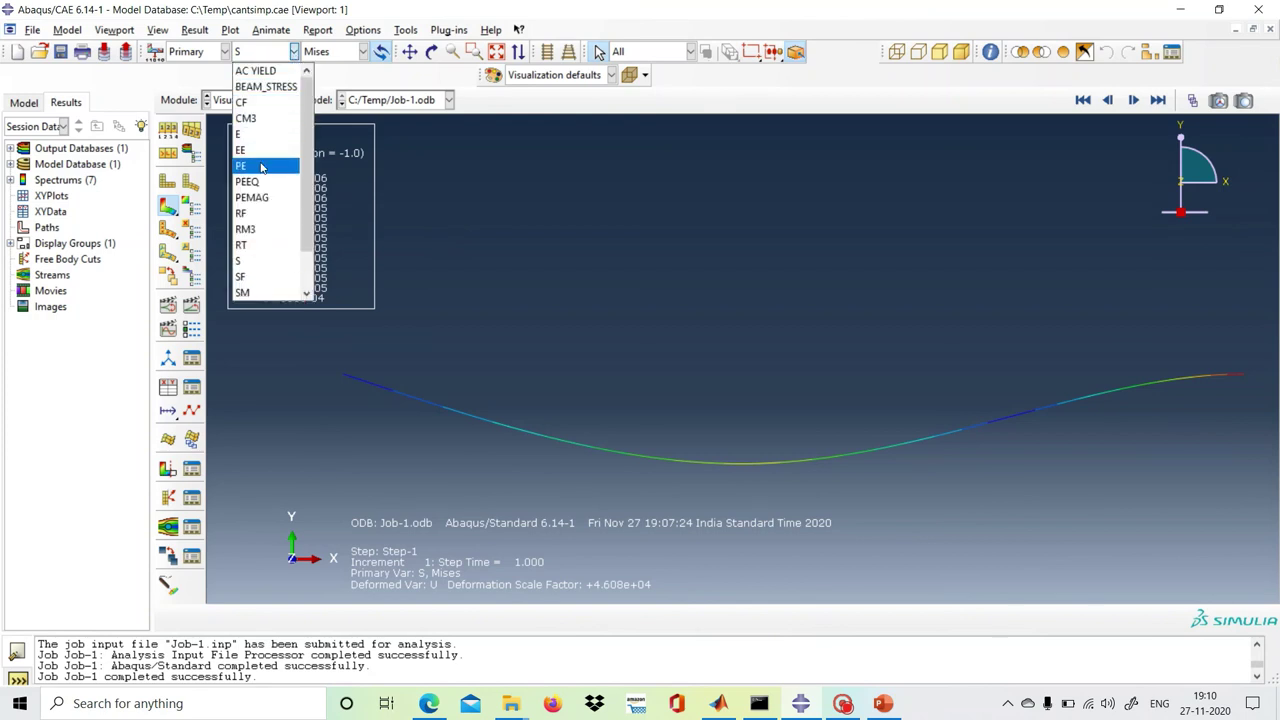
click(255, 246)
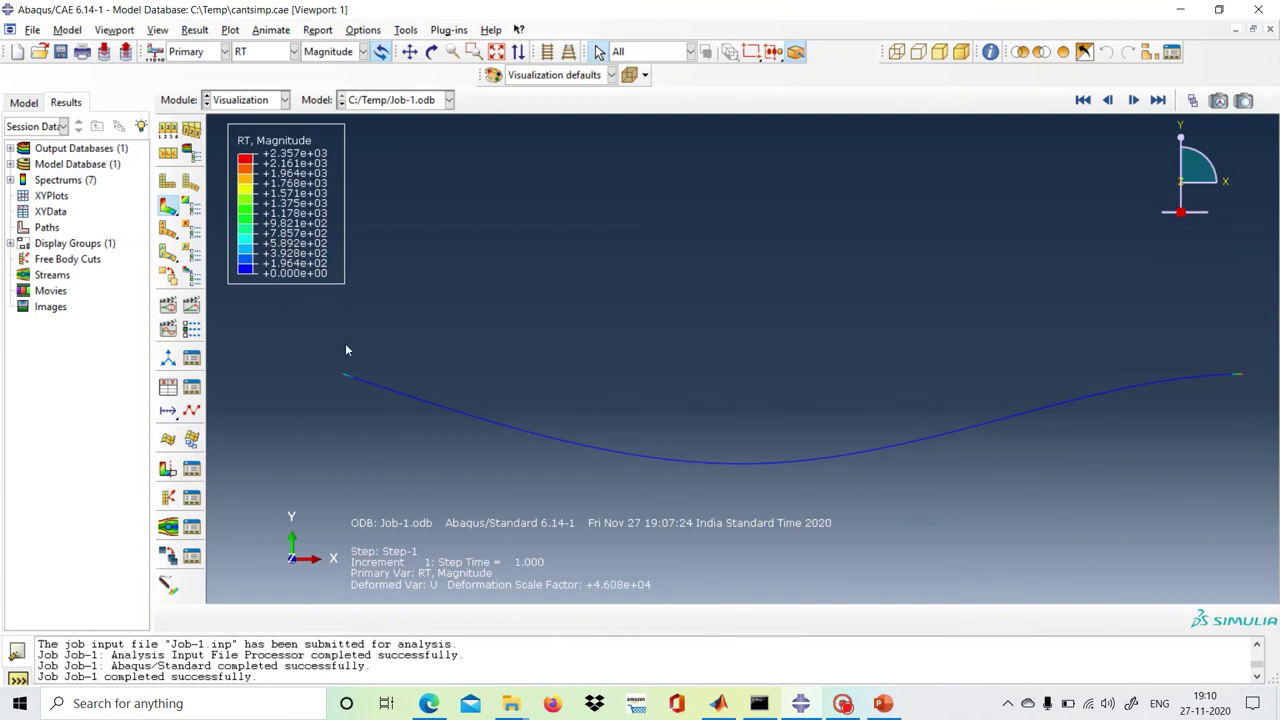
- Switch the contour variable to RM3 reaction moment, ranging from 0 to -9.942e+03
click(345, 376)
click(293, 52)
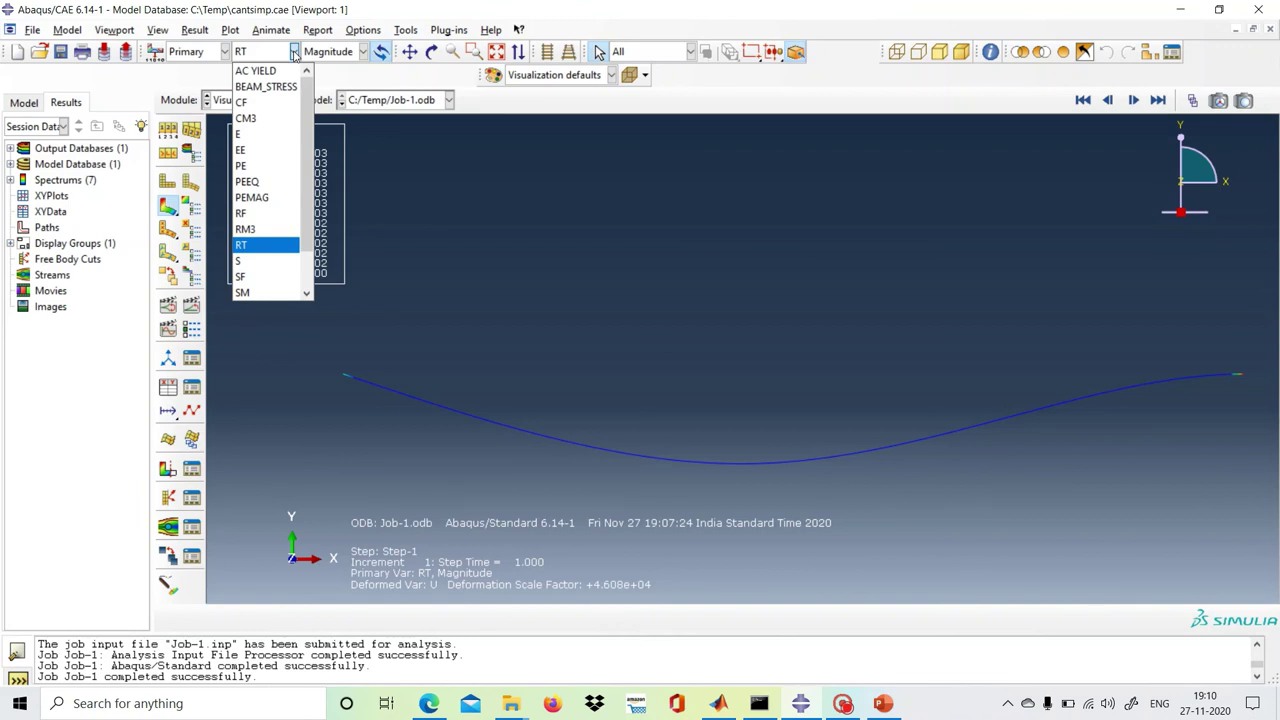
click(265, 230)
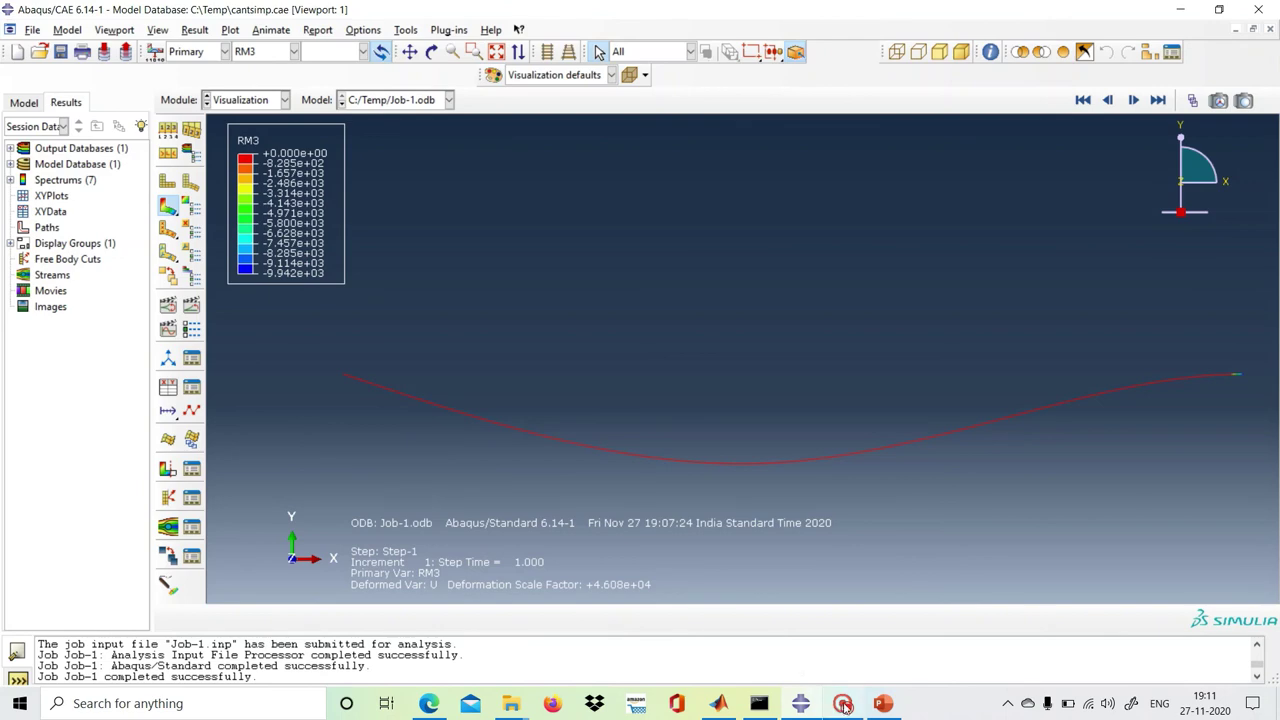
click(800, 703)
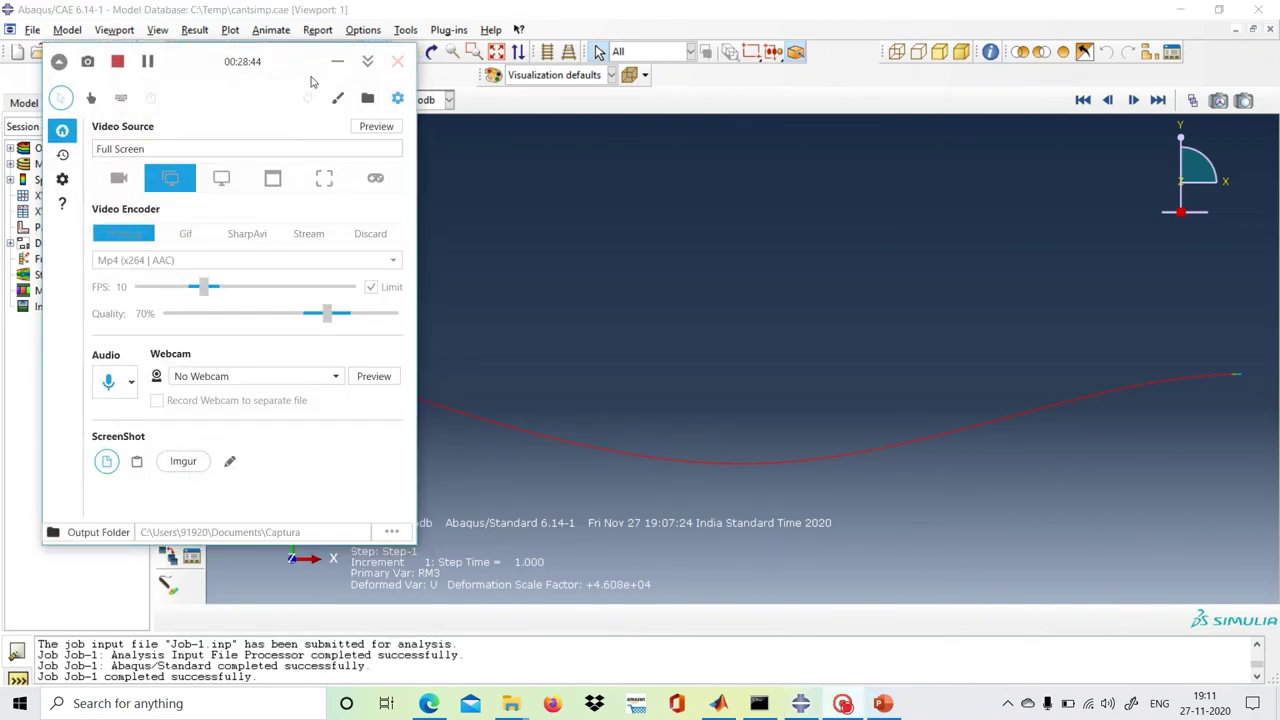
click(338, 64)
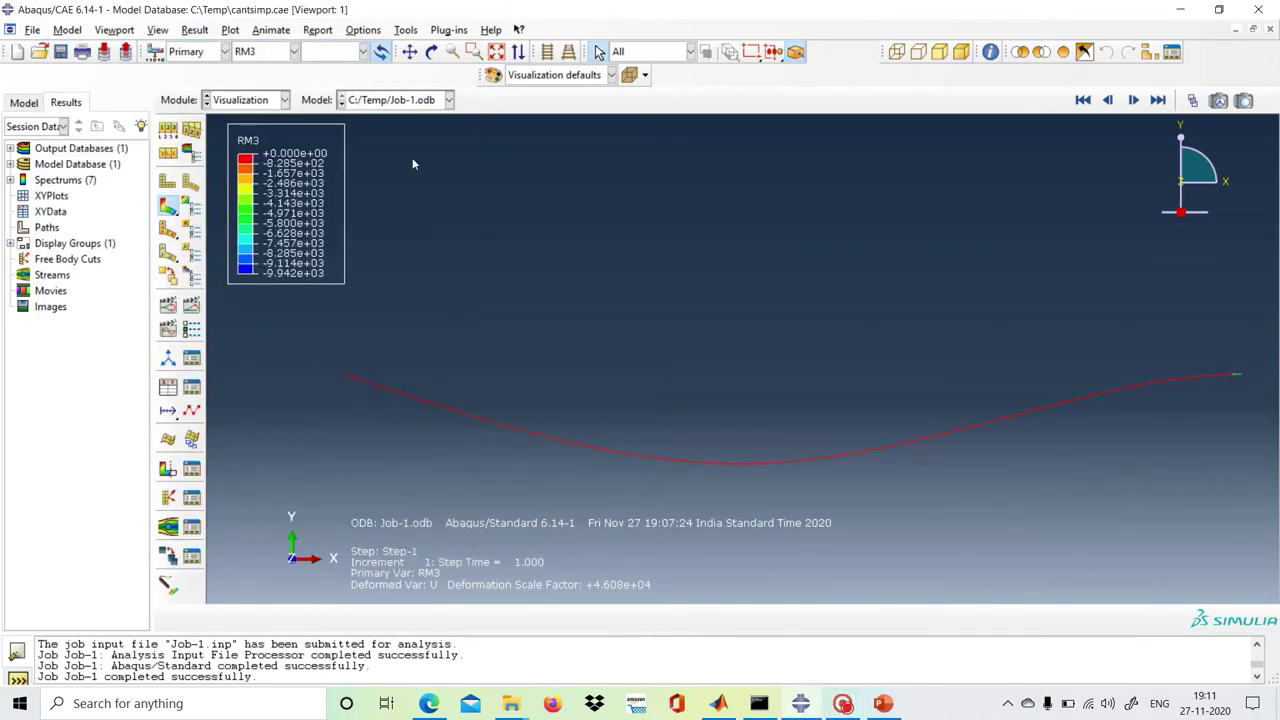
click(800, 703)
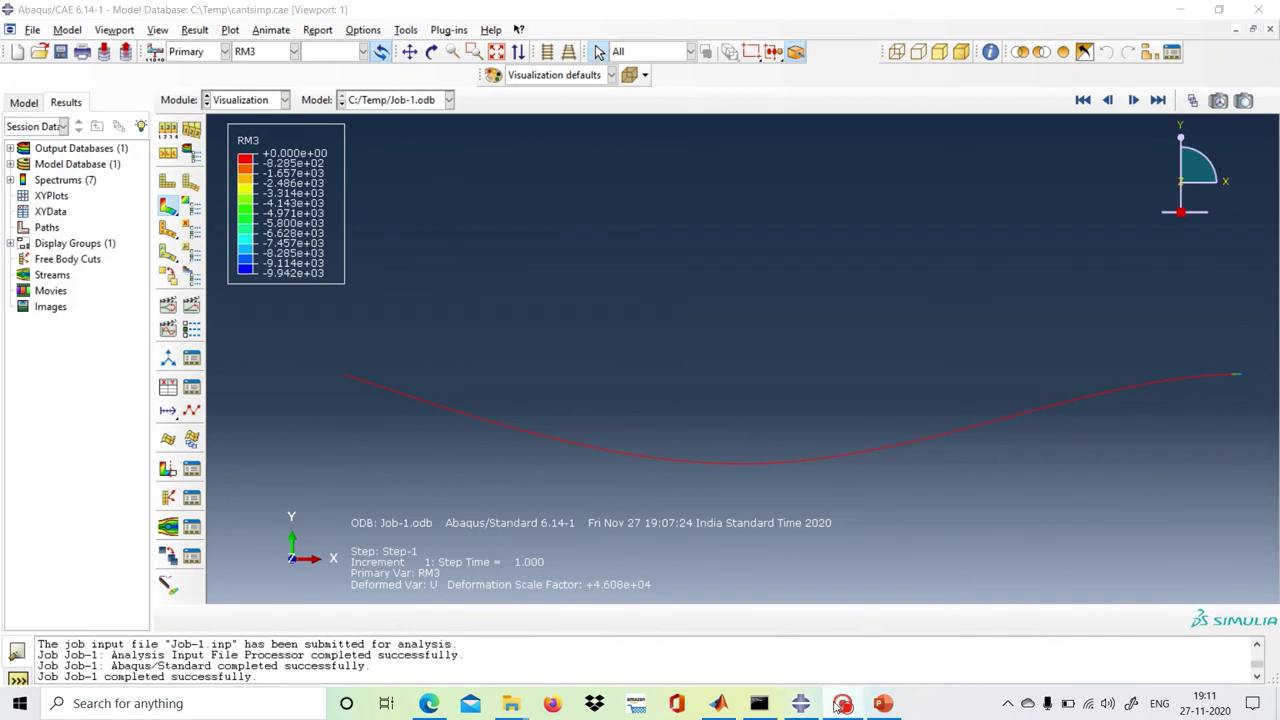